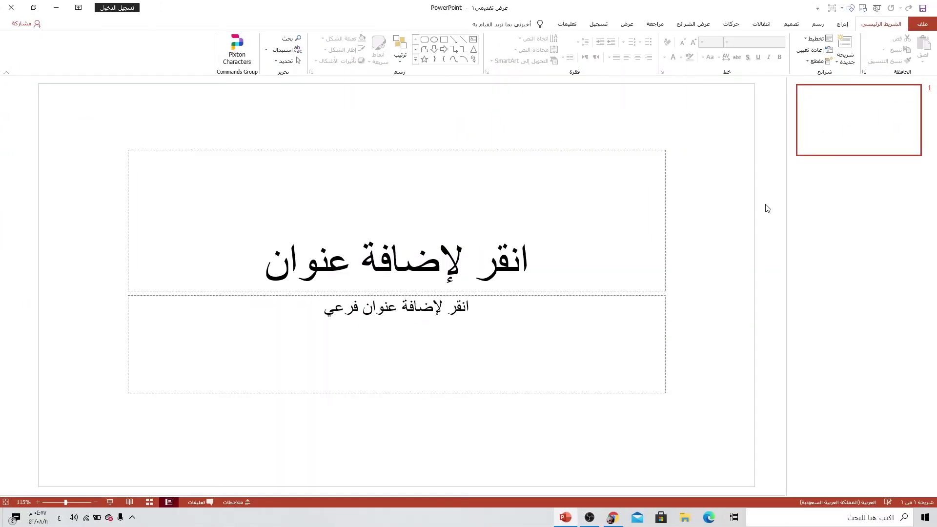
Step: Switch the slide to a Blank layout and fill its background with solid dark navy
{"action": "right_click", "coordinate": [714, 170]}
{"action": "mouse_move", "coordinate": [684, 202]}
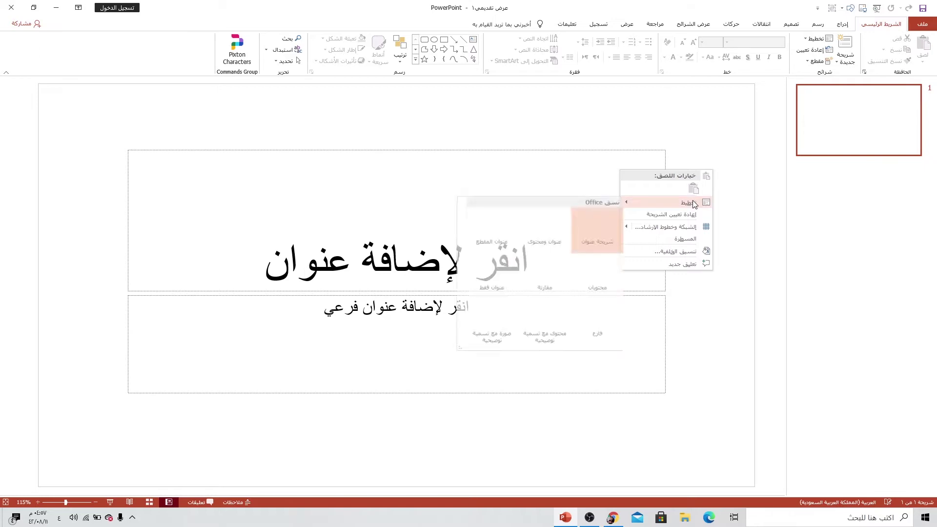
{"action": "left_click", "coordinate": [616, 316]}
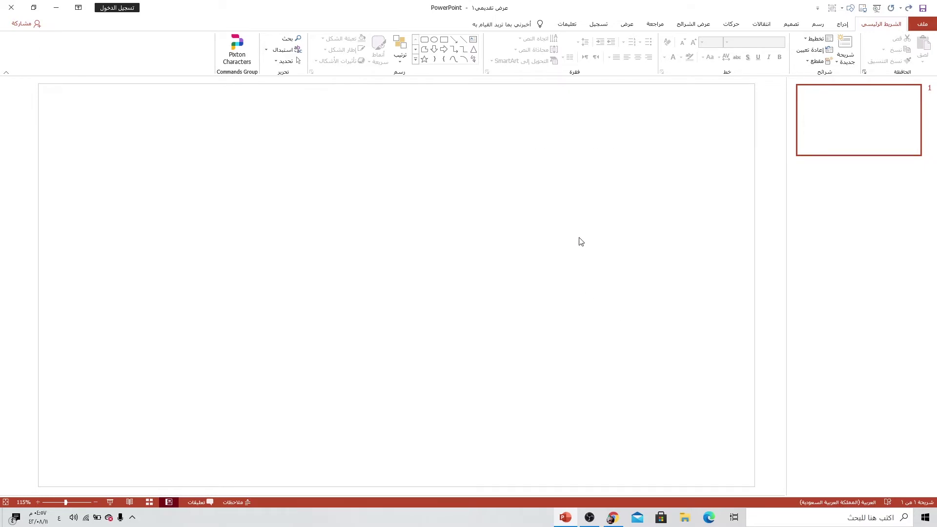
{"action": "right_click", "coordinate": [527, 175]}
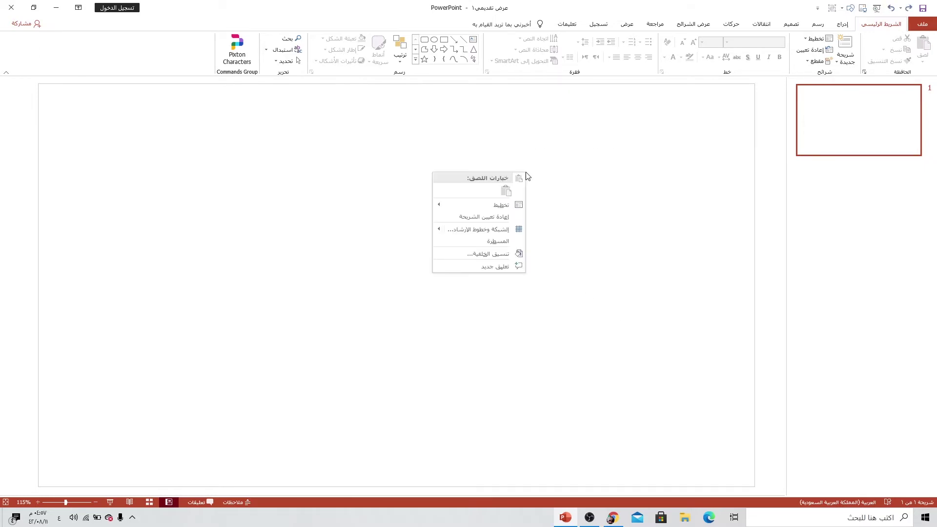
{"action": "left_click", "coordinate": [477, 254]}
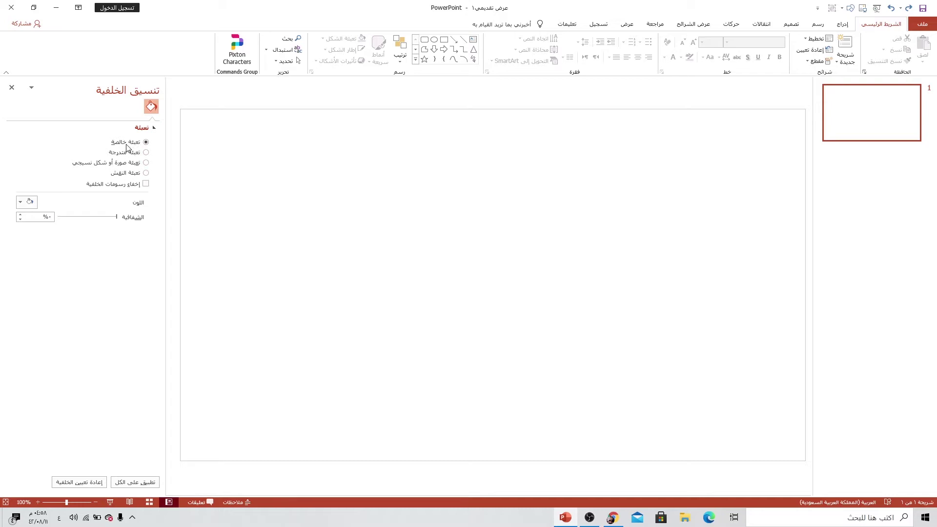
{"action": "left_click", "coordinate": [21, 204]}
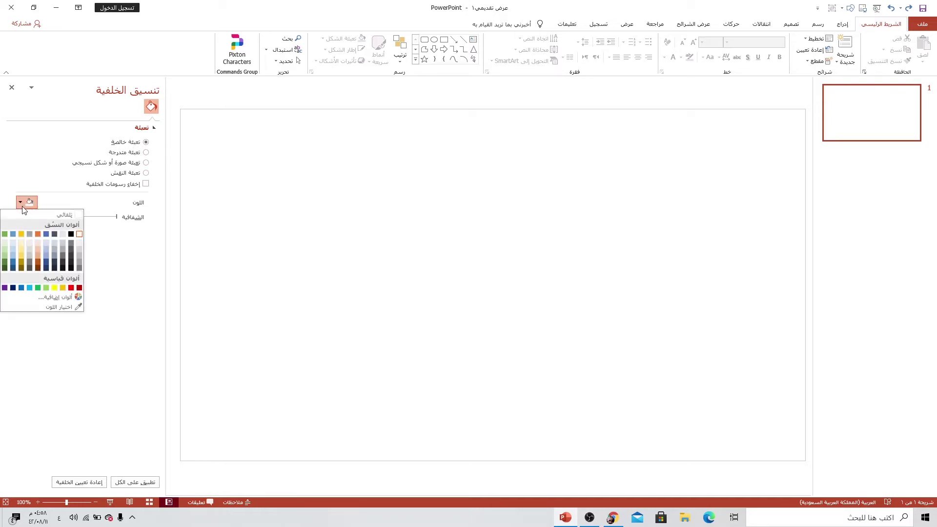
{"action": "left_click", "coordinate": [54, 262]}
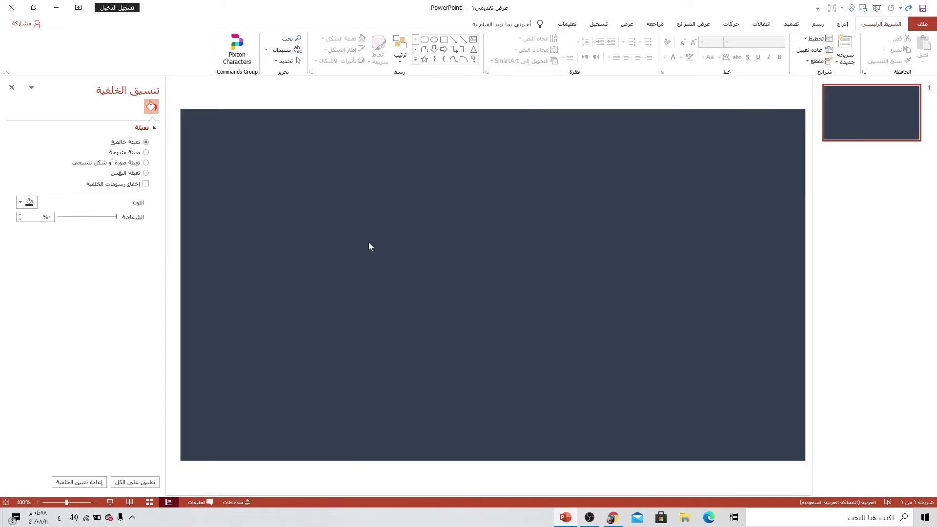
Step: Draw a large circle on the slide with the Oval shape
{"action": "left_click", "coordinate": [843, 25]}
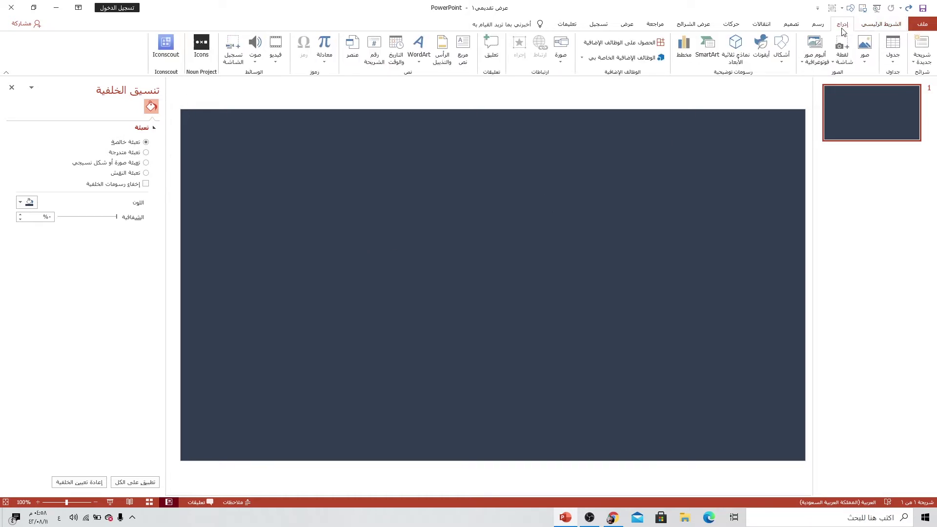
{"action": "left_click", "coordinate": [782, 51]}
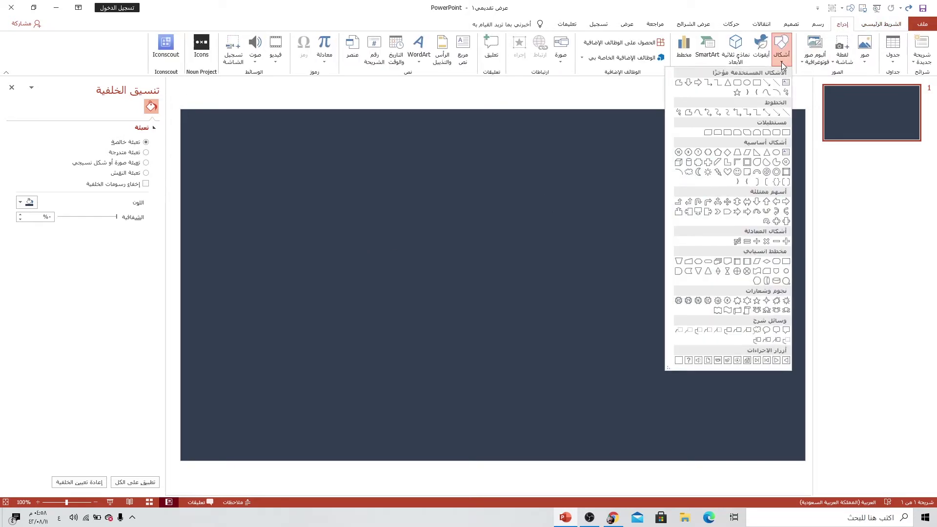
{"action": "left_click", "coordinate": [747, 83]}
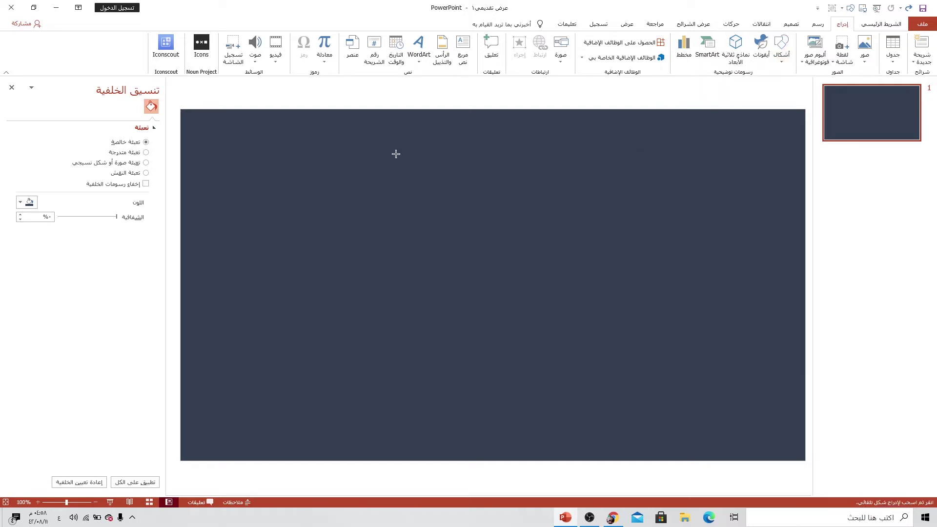
{"action": "left_click_drag", "start_coordinate": [396, 155], "coordinate": [684, 425]}
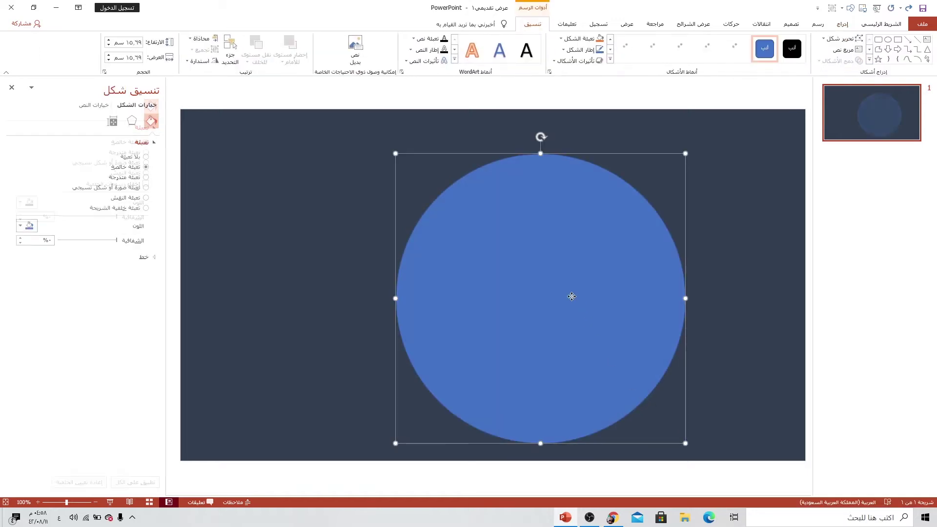
{"action": "mouse_move", "coordinate": [578, 303]}
{"action": "left_mouse_down"}
{"action": "mouse_move", "coordinate": [539, 276]}
{"action": "mouse_move", "coordinate": [536, 288]}
{"action": "left_mouse_up"}
Step: Align the circle to the slide's horizontal centre and vertical middle
{"action": "left_click", "coordinate": [200, 38]}
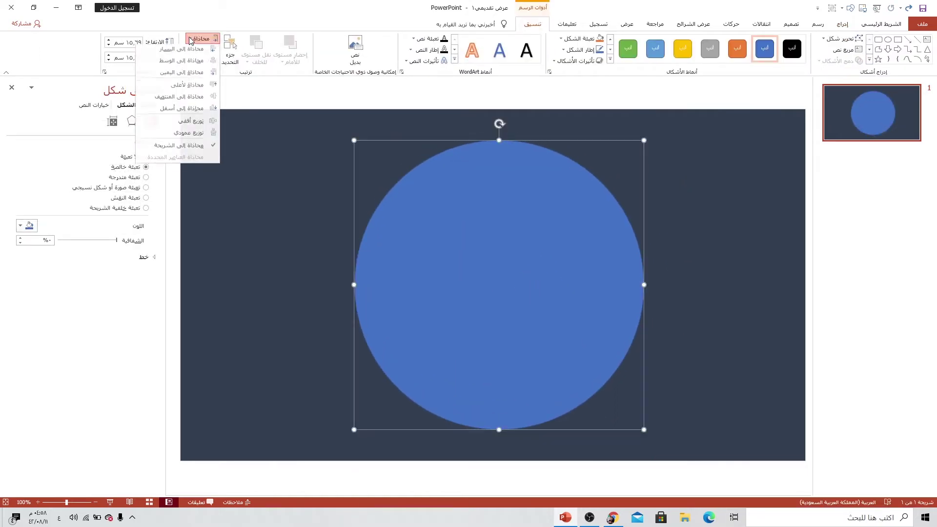
{"action": "left_click", "coordinate": [184, 63]}
{"action": "left_click", "coordinate": [200, 38]}
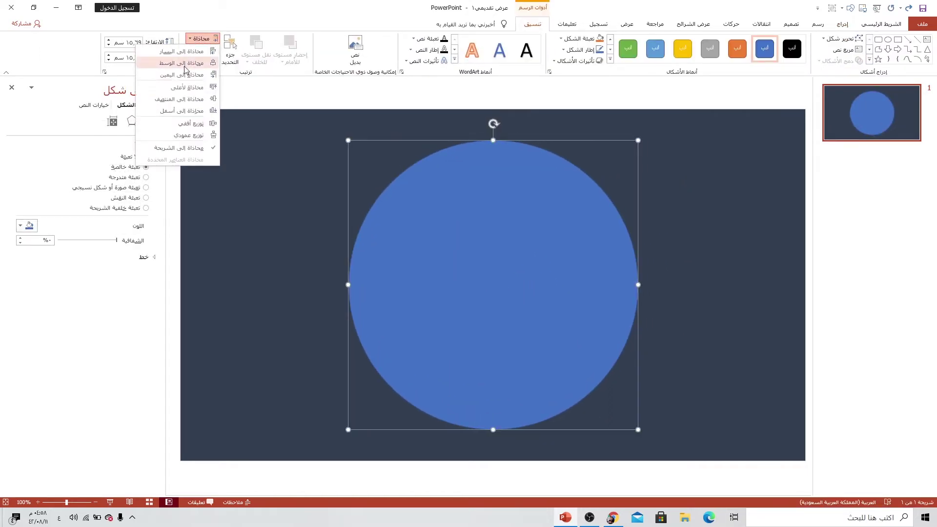
{"action": "left_click", "coordinate": [180, 99]}
{"action": "left_click", "coordinate": [702, 188]}
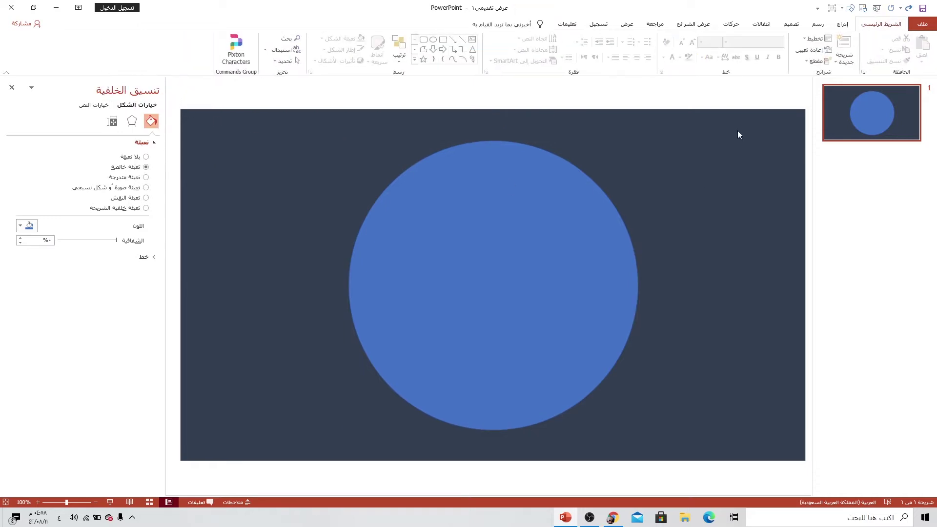
Step: Draw a wide rounded-rectangle bar at upper left with fully rounded pill ends
{"action": "left_click", "coordinate": [841, 25]}
{"action": "left_click", "coordinate": [782, 49]}
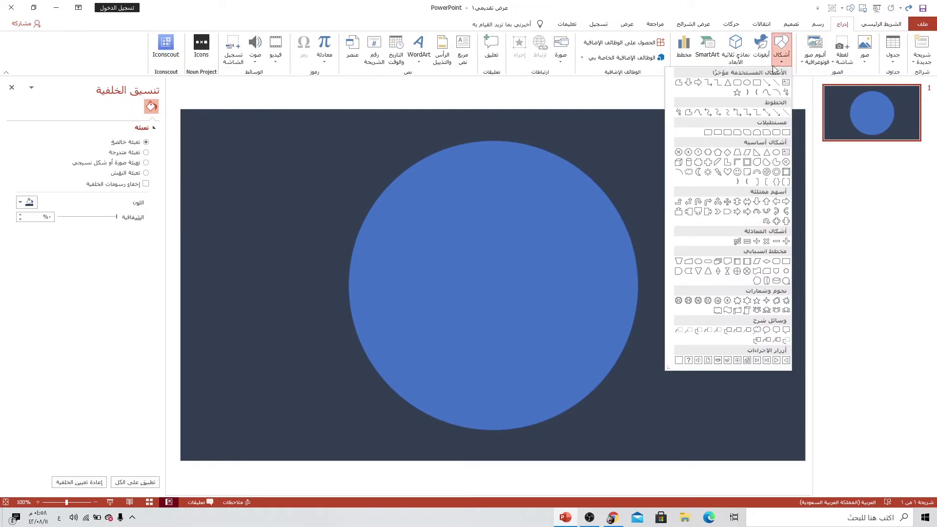
{"action": "left_click", "coordinate": [737, 83]}
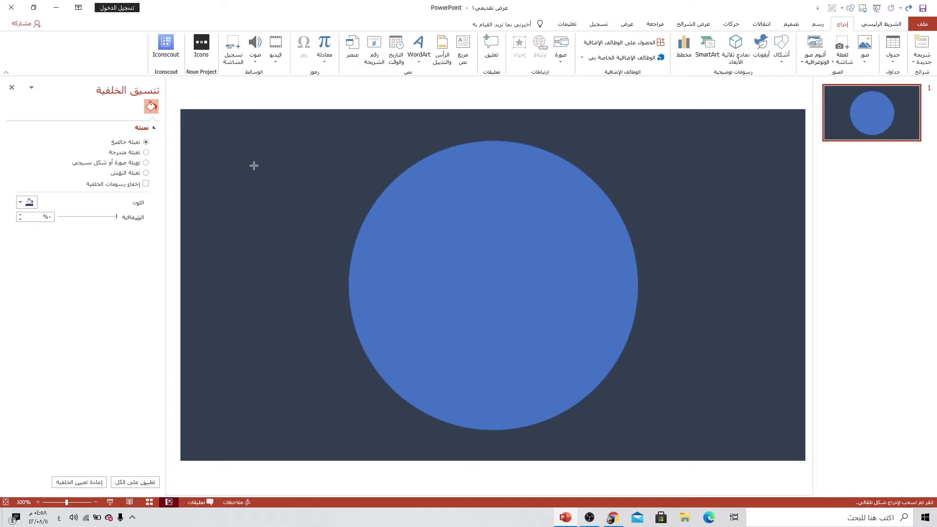
{"action": "left_click_drag", "start_coordinate": [254, 166], "coordinate": [443, 224]}
{"action": "left_click_drag", "start_coordinate": [263, 165], "coordinate": [283, 166]}
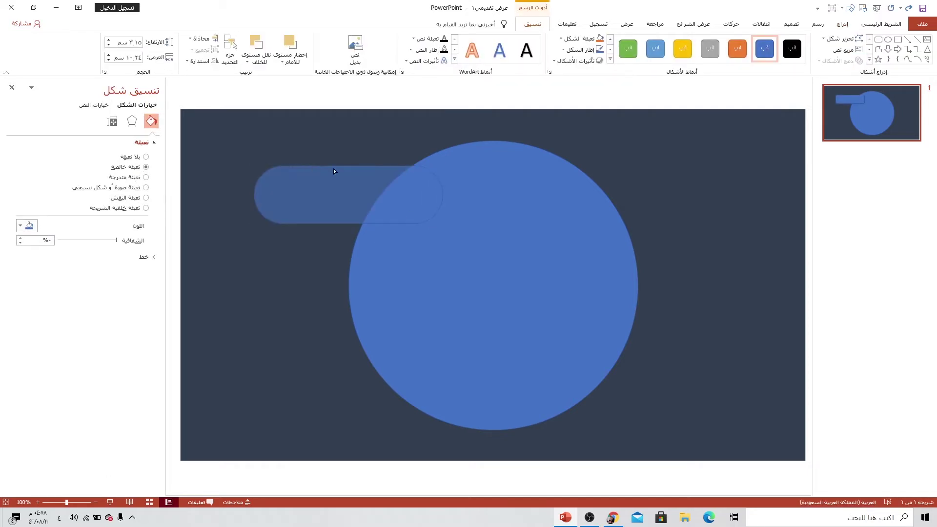
{"action": "mouse_move", "coordinate": [356, 192]}
{"action": "left_mouse_down"}
{"action": "mouse_move", "coordinate": [295, 174]}
{"action": "mouse_move", "coordinate": [368, 185]}
{"action": "mouse_move", "coordinate": [296, 191]}
{"action": "left_mouse_up"}
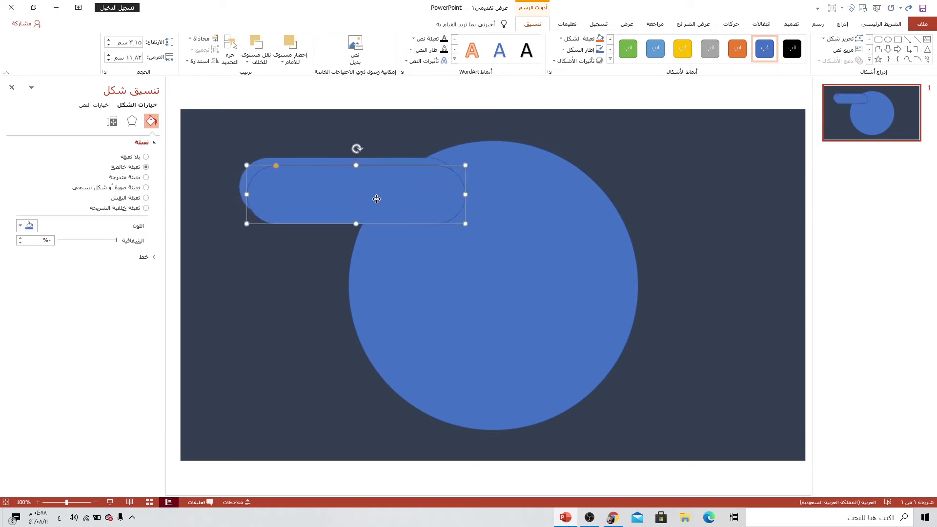
Step: Copy the pill twice below, with the middle copy set further left
{"action": "mouse_move", "coordinate": [376, 198]}
{"action": "left_mouse_down"}
{"action": "mouse_move", "coordinate": [338, 292]}
{"action": "mouse_move", "coordinate": [320, 291]}
{"action": "left_mouse_up"}
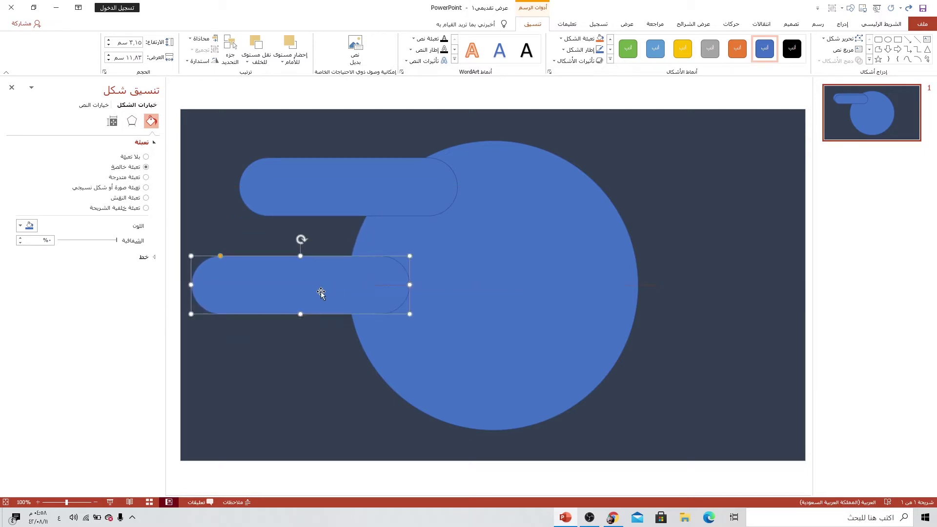
{"action": "left_click", "coordinate": [384, 206]}
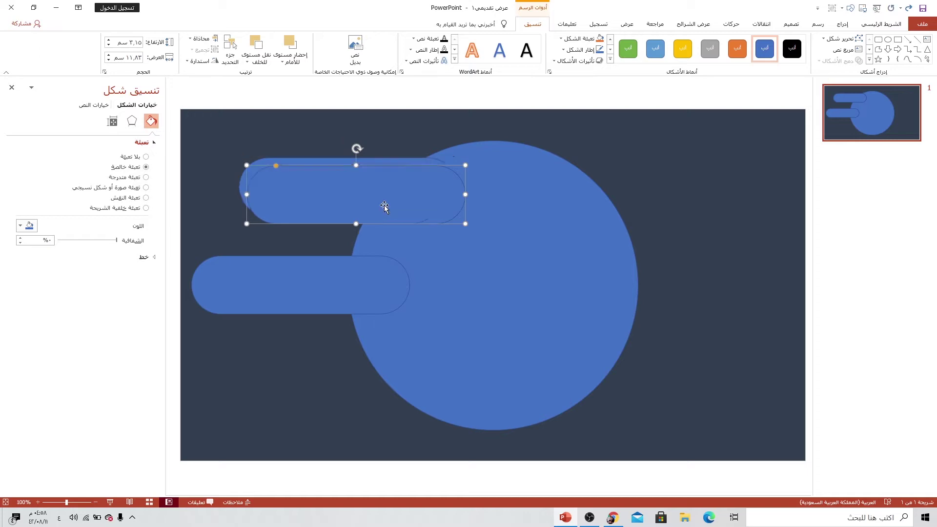
{"action": "mouse_move", "coordinate": [385, 205]}
{"action": "left_mouse_down"}
{"action": "mouse_move", "coordinate": [401, 197]}
{"action": "mouse_move", "coordinate": [381, 389]}
{"action": "left_mouse_up"}
{"action": "key", "text": "Escape"}
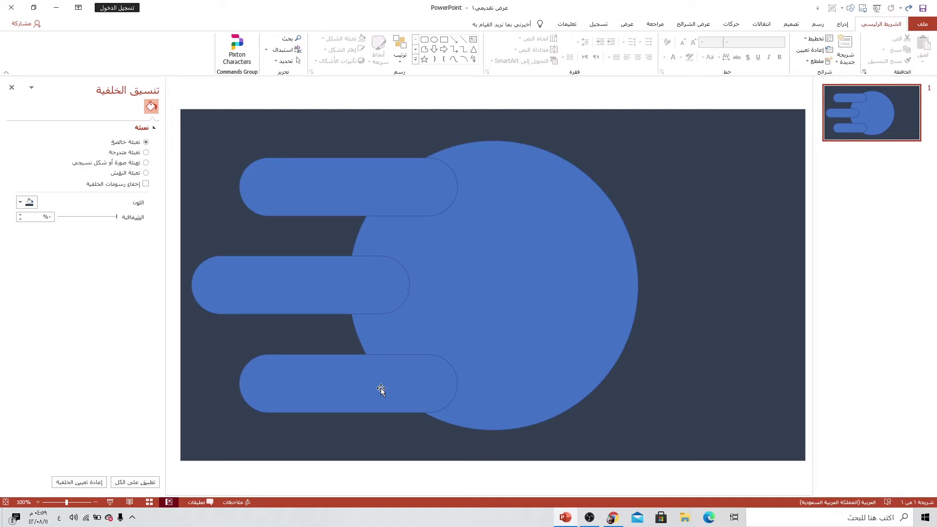
Step: Group the three left pills and duplicate the group over the circle
{"action": "left_click", "coordinate": [380, 390]}
{"action": "left_click", "coordinate": [326, 298], "text": "shift"}
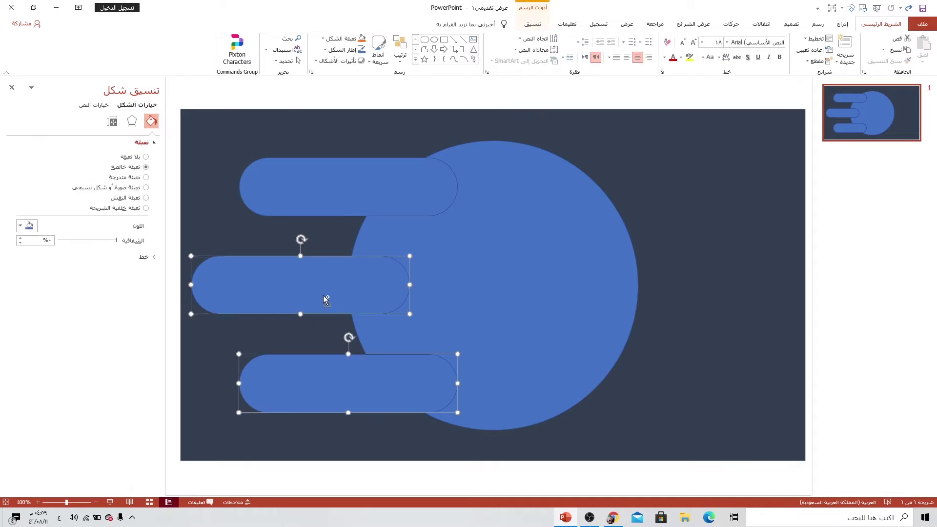
{"action": "left_click", "coordinate": [363, 201], "text": "shift"}
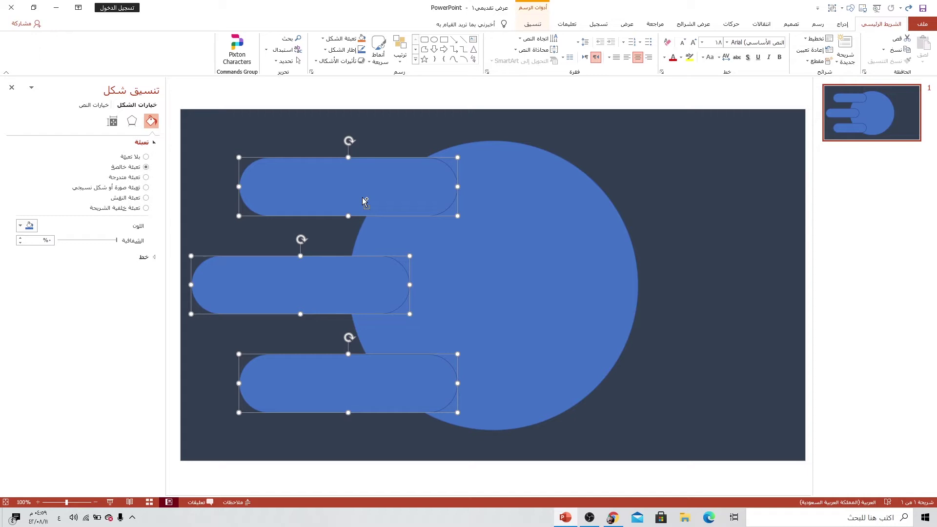
{"action": "key", "text": "ctrl+g"}
{"action": "key", "text": "ctrl+d"}
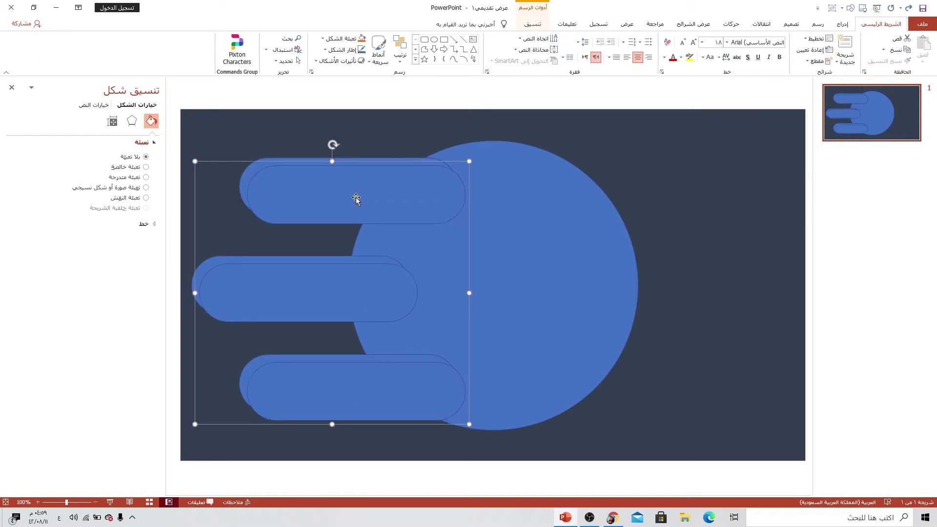
{"action": "left_click_drag", "start_coordinate": [356, 199], "coordinate": [493, 196]}
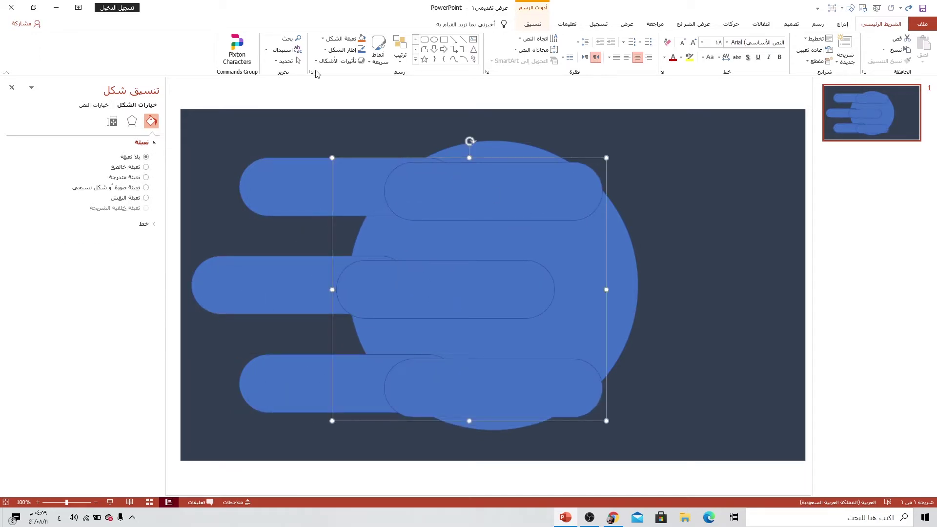
Step: Flip the duplicate group horizontally and move it to the slide's right side
{"action": "left_click", "coordinate": [533, 25]}
{"action": "left_click", "coordinate": [200, 61]}
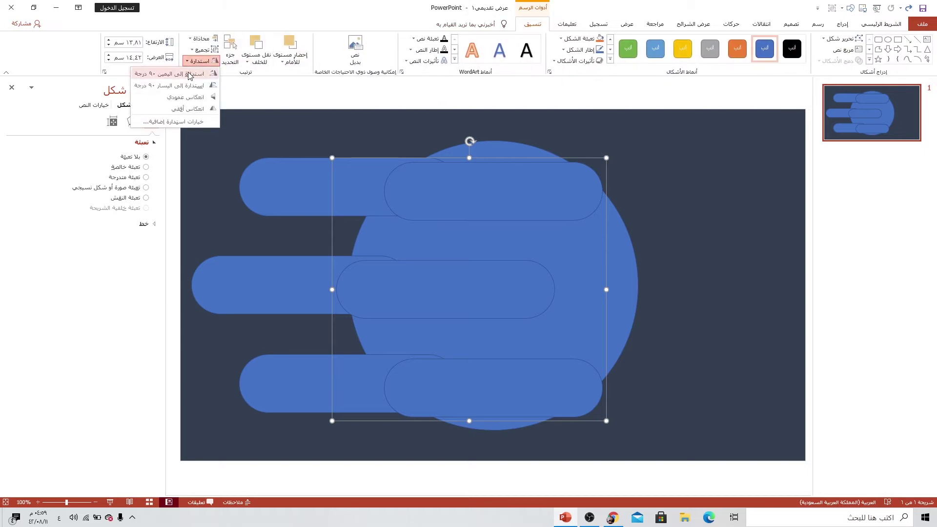
{"action": "left_click", "coordinate": [186, 107]}
{"action": "left_click_drag", "start_coordinate": [429, 195], "coordinate": [332, 184]}
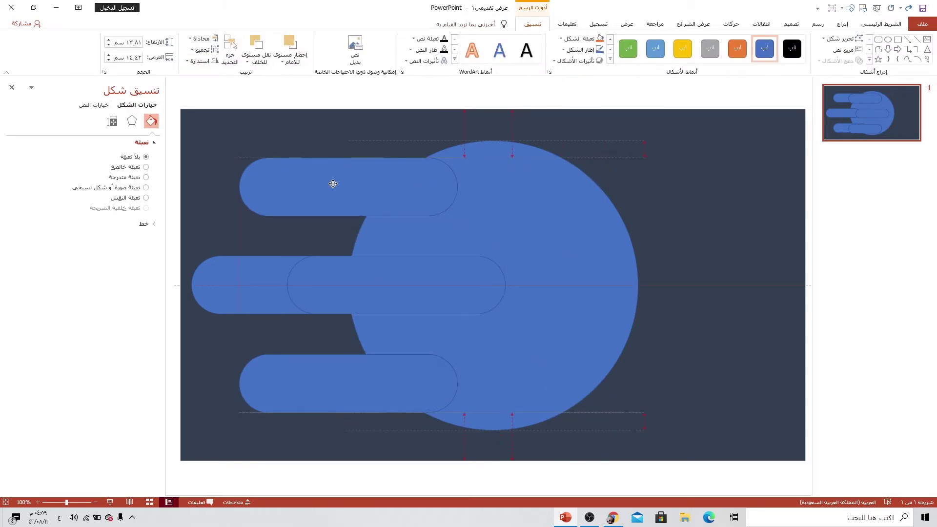
{"action": "left_click_drag", "start_coordinate": [312, 179], "coordinate": [596, 183]}
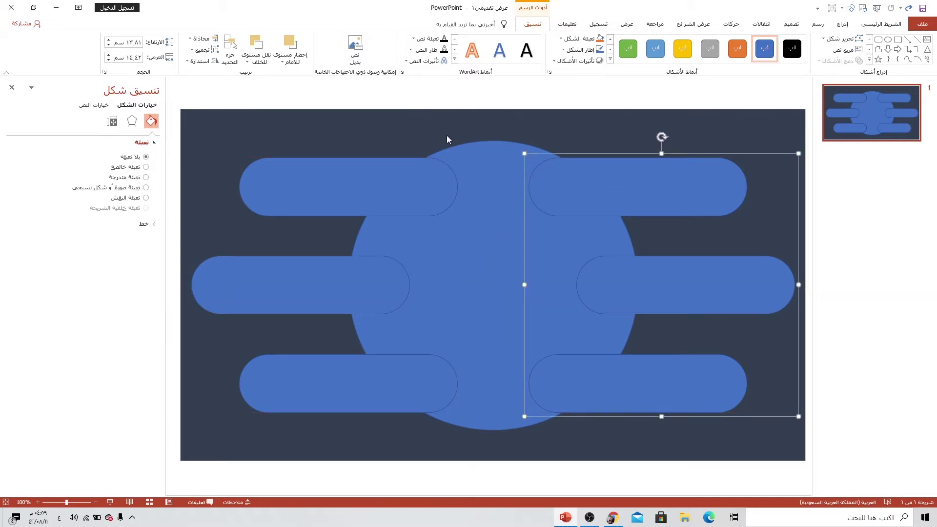
Step: Group both pill sets together and align the combined group to the vertical middle
{"action": "left_click", "coordinate": [376, 175], "text": "shift"}
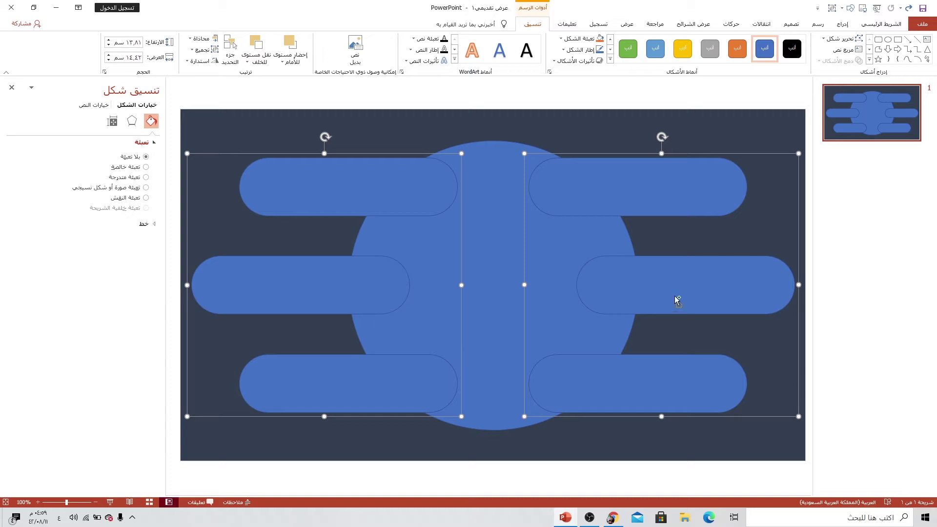
{"action": "key", "text": "ctrl+g"}
{"action": "left_click", "coordinate": [193, 40]}
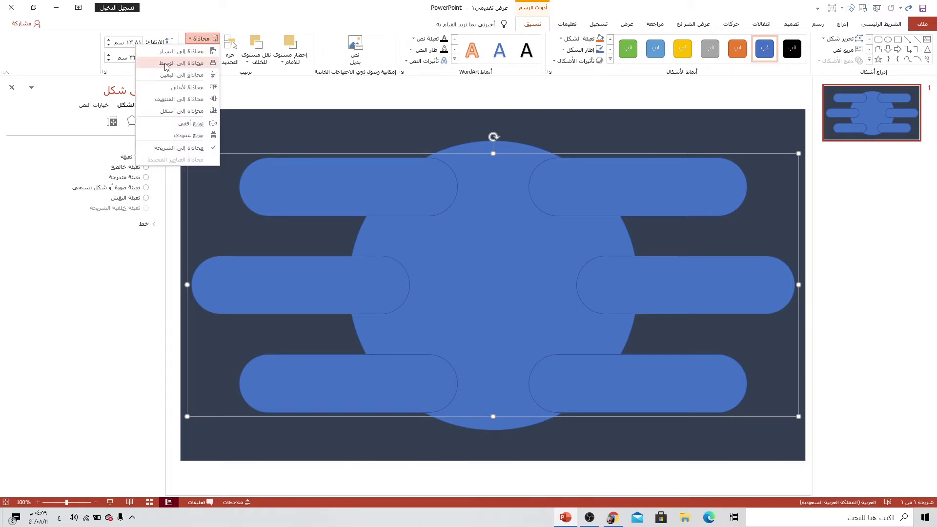
{"action": "left_click", "coordinate": [193, 39]}
{"action": "left_click", "coordinate": [194, 40]}
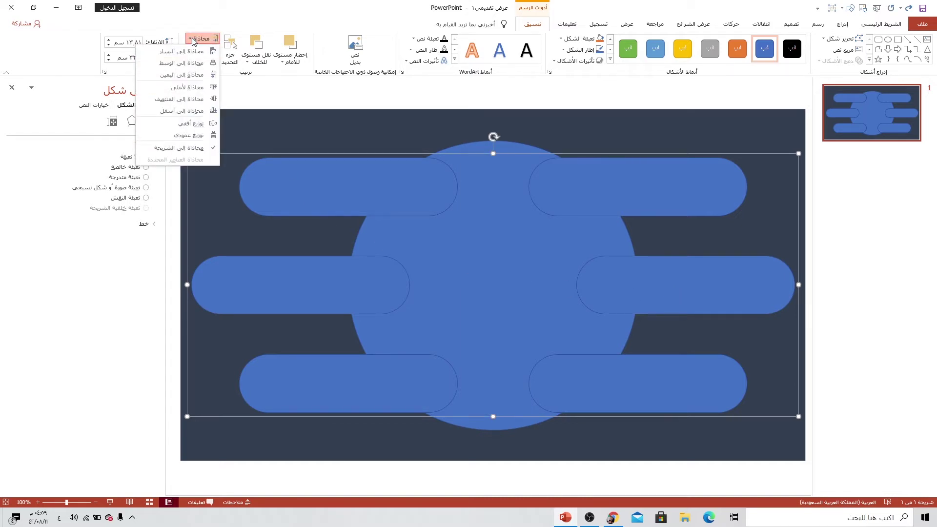
{"action": "left_click", "coordinate": [162, 96]}
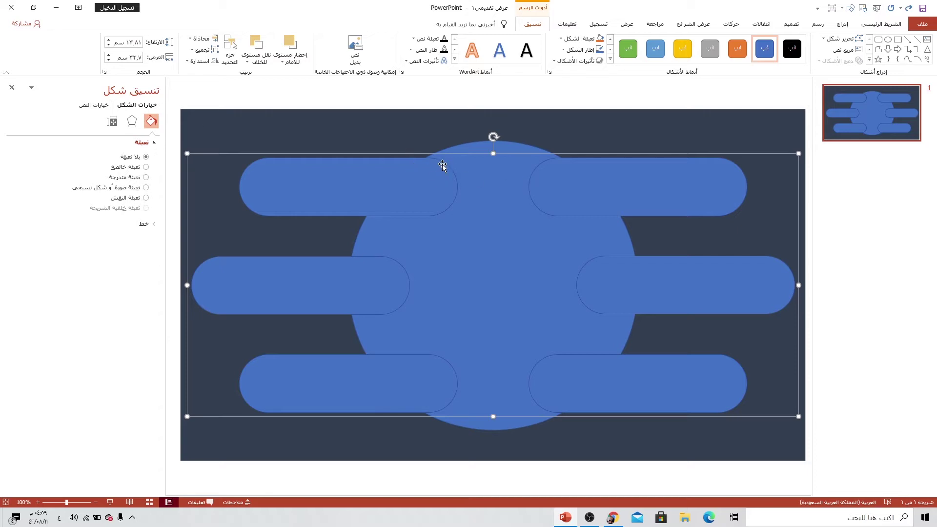
{"action": "left_click", "coordinate": [584, 138]}
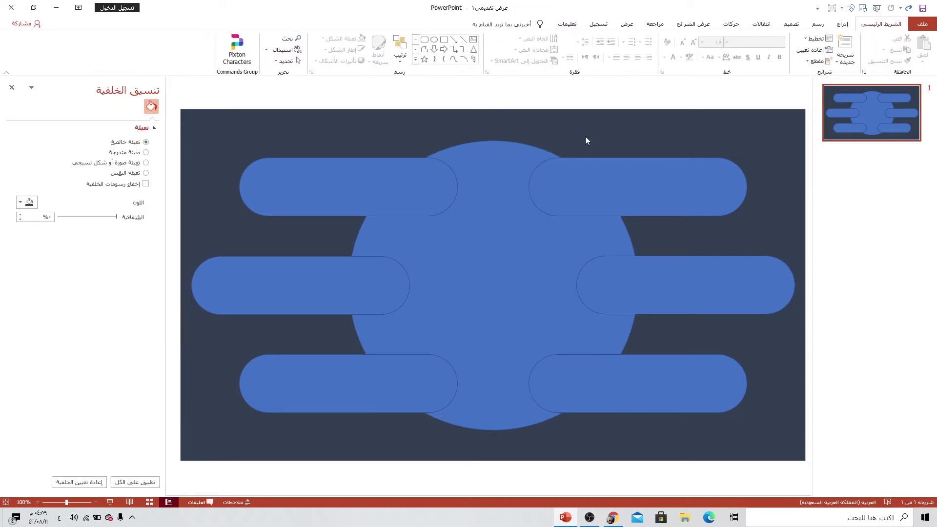
Step: Ungroup the combined layout and both three-pill halves, then select every shape
{"action": "left_click", "coordinate": [591, 182]}
{"action": "right_click", "coordinate": [591, 181]}
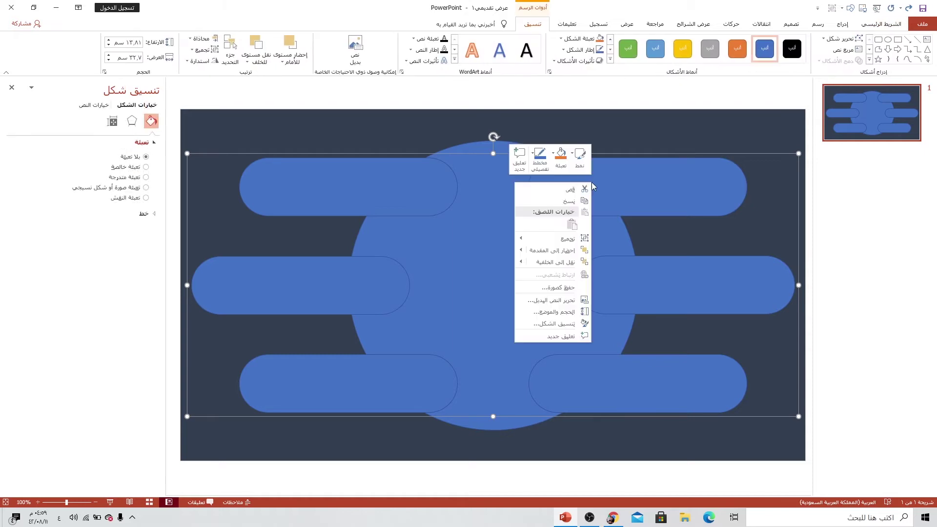
{"action": "left_click", "coordinate": [464, 263]}
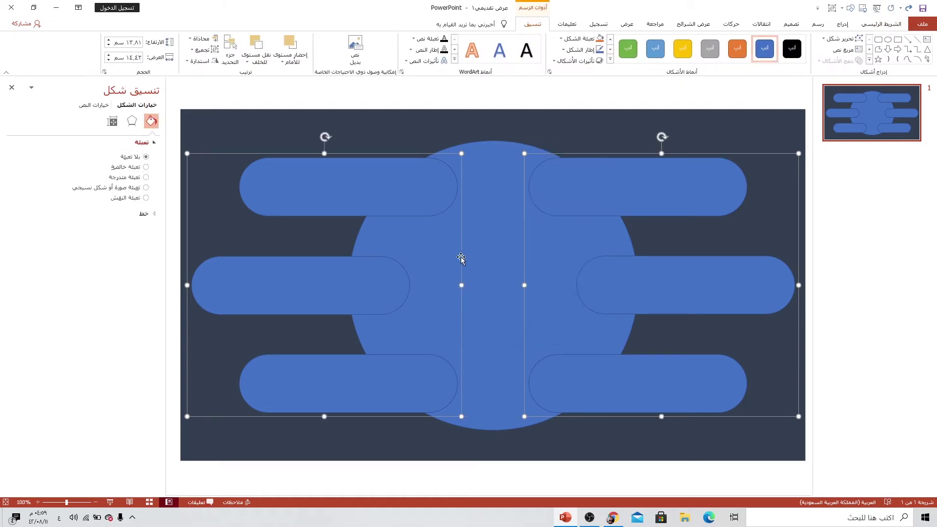
{"action": "left_click", "coordinate": [600, 141]}
{"action": "right_click", "coordinate": [601, 178]}
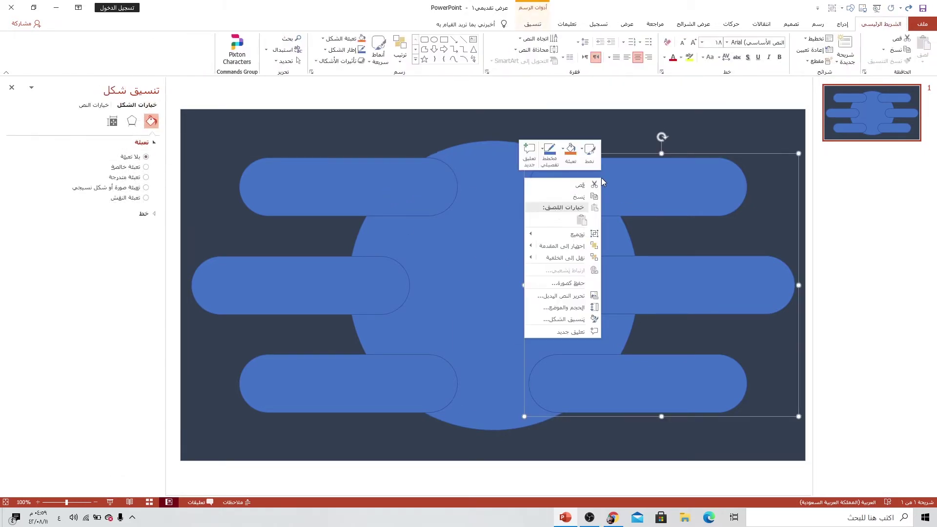
{"action": "left_click", "coordinate": [484, 262]}
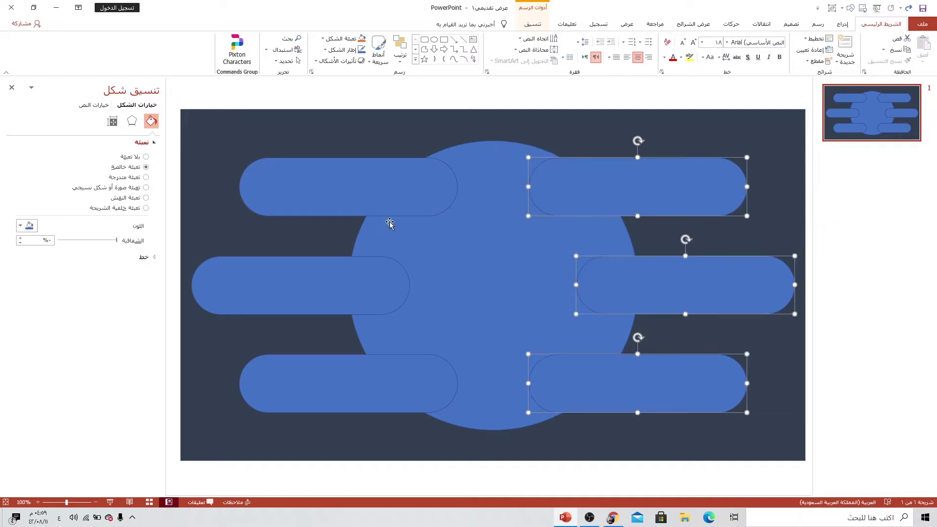
{"action": "left_click", "coordinate": [356, 173]}
{"action": "right_click", "coordinate": [358, 174]}
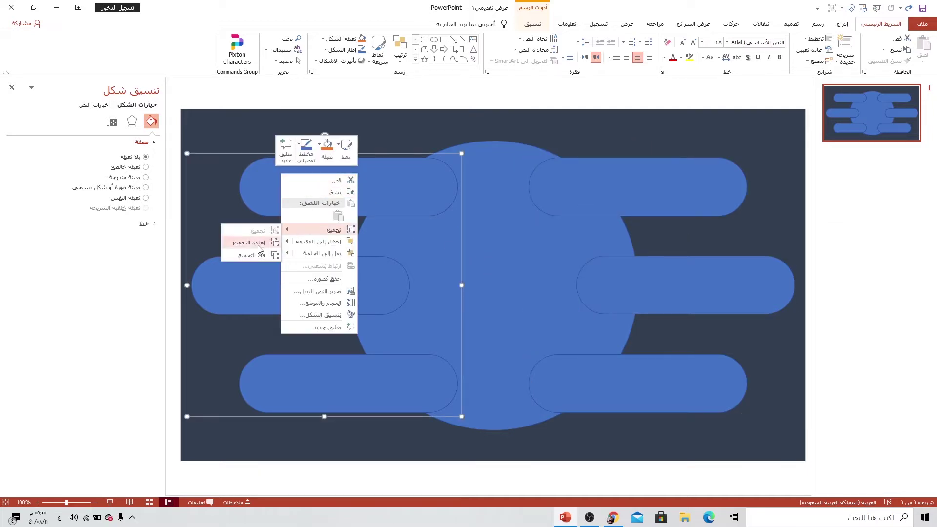
{"action": "left_click", "coordinate": [251, 243]}
{"action": "left_click", "coordinate": [570, 131]}
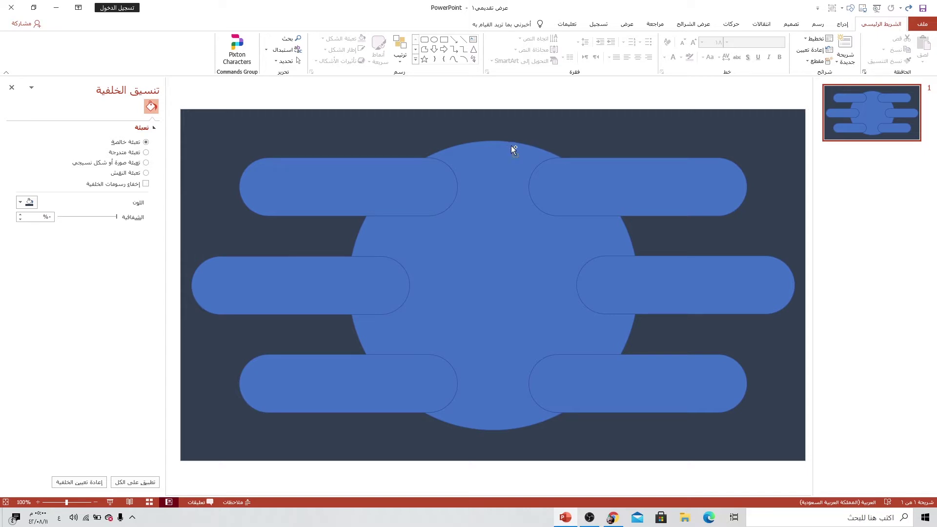
{"action": "key", "text": "ctrl+a"}
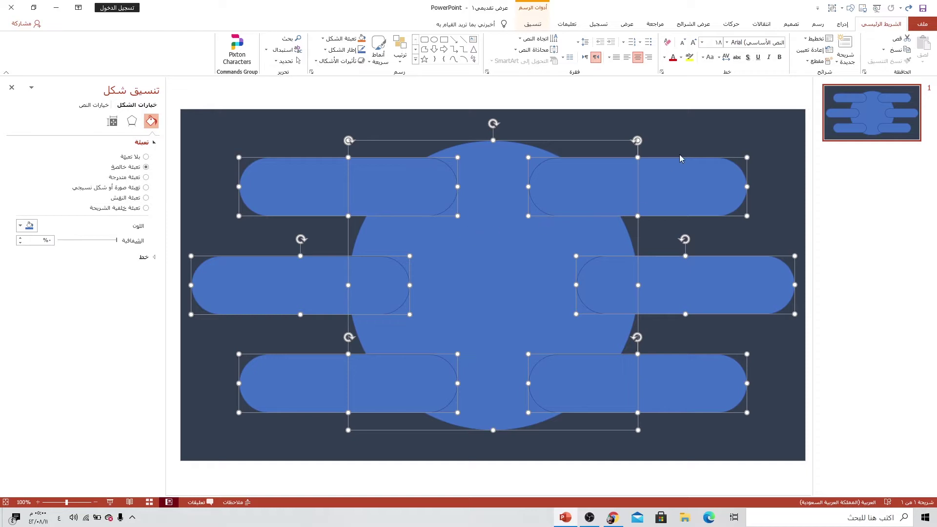
Step: Fragment all shapes with Merge Shapes and delete the central circle piece
{"action": "left_click", "coordinate": [533, 24]}
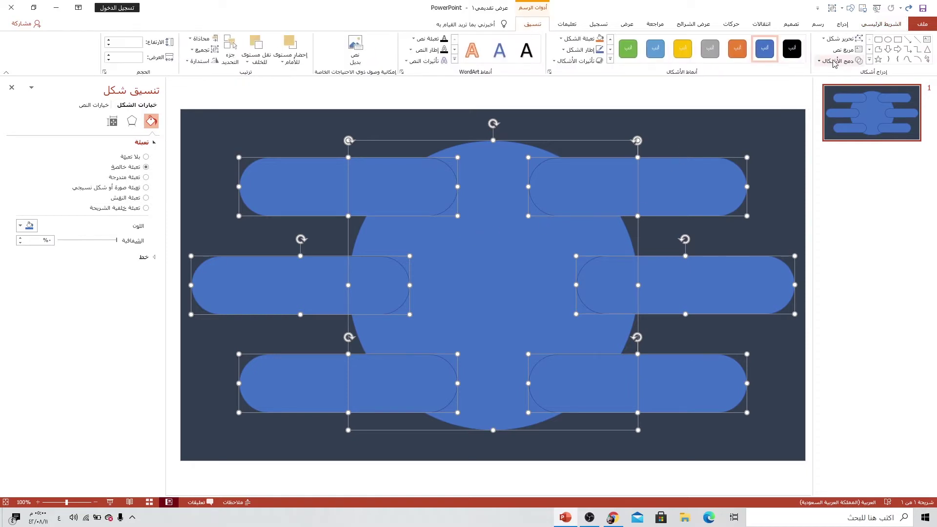
{"action": "left_click", "coordinate": [836, 61]}
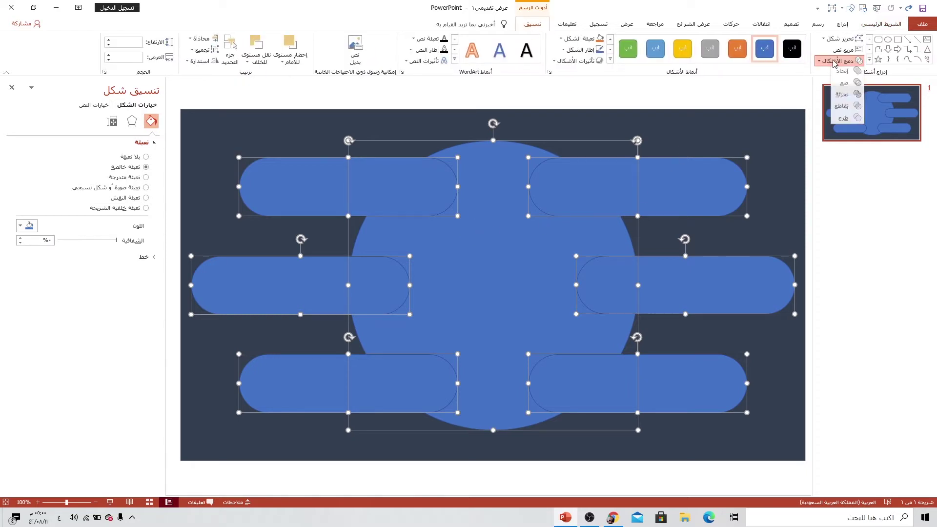
{"action": "left_click", "coordinate": [841, 98]}
{"action": "left_click", "coordinate": [681, 122]}
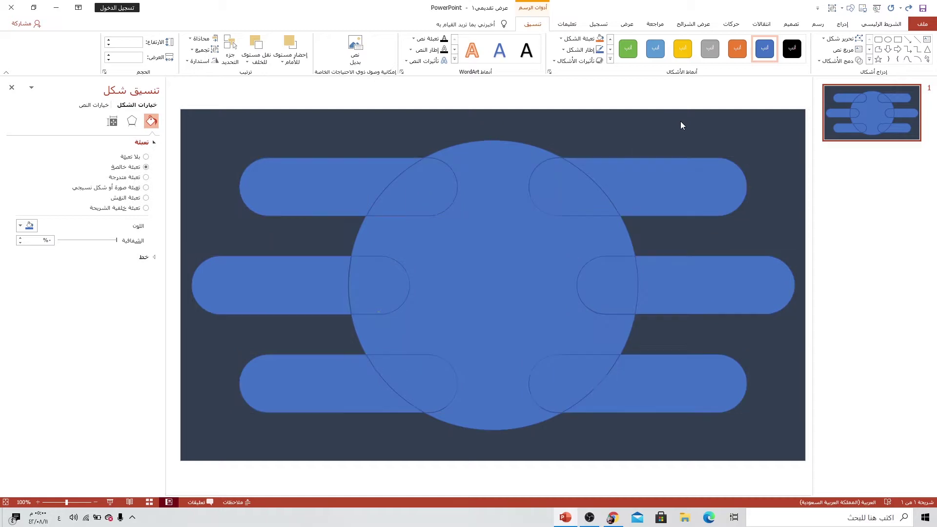
{"action": "left_click", "coordinate": [454, 246]}
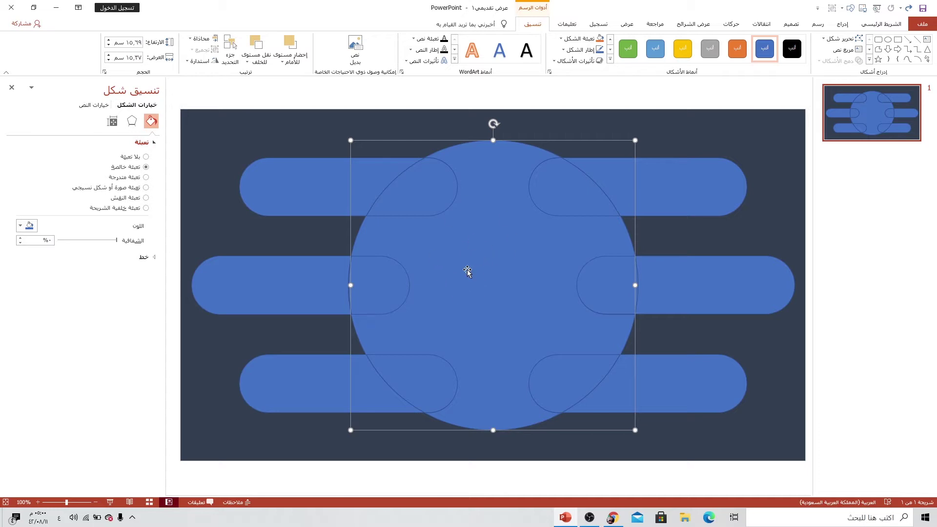
{"action": "key", "text": "Delete"}
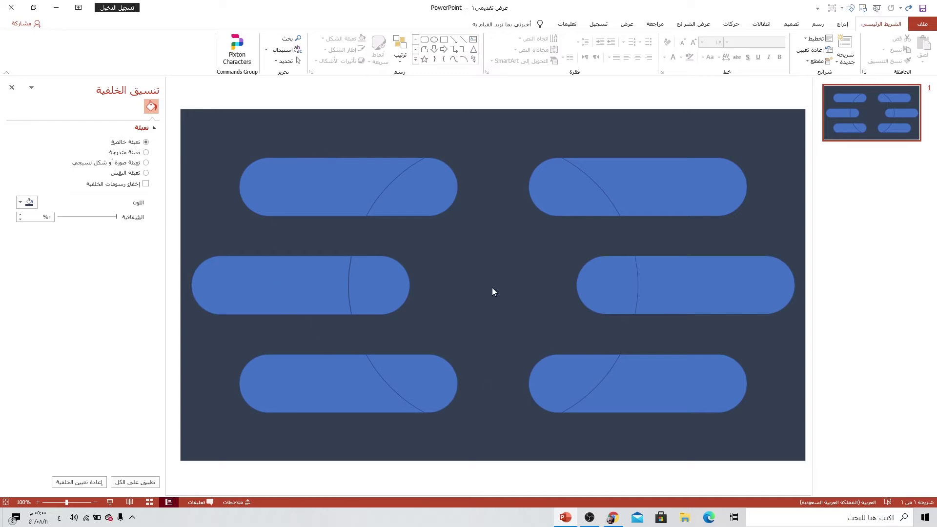
Step: Draw a small rectangle in the slide centre and round its corners into a capsule
{"action": "left_click", "coordinate": [844, 24]}
{"action": "left_click", "coordinate": [781, 49]}
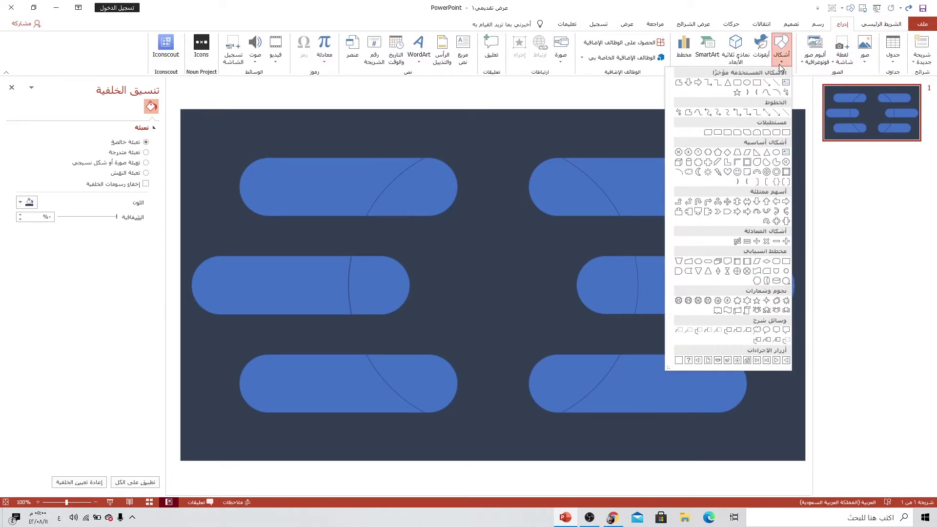
{"action": "left_click", "coordinate": [737, 84]}
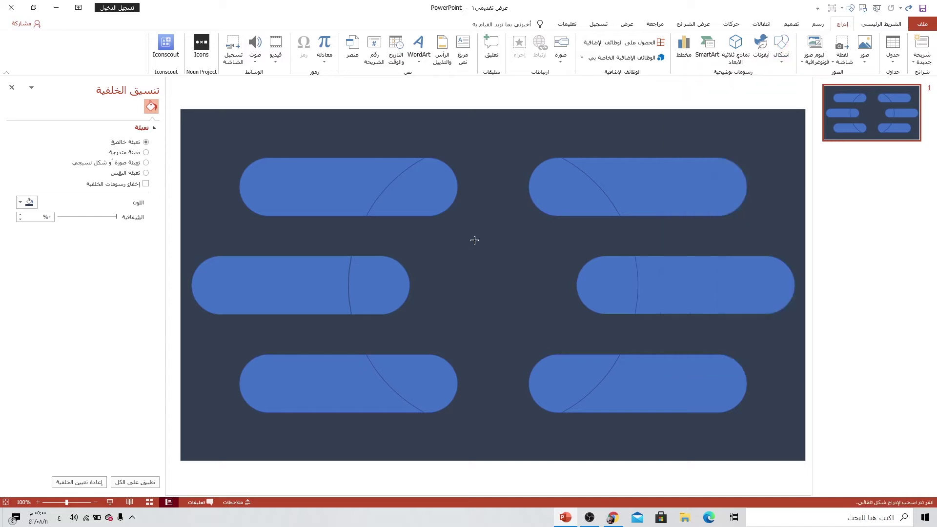
{"action": "left_click_drag", "start_coordinate": [437, 252], "coordinate": [508, 282]}
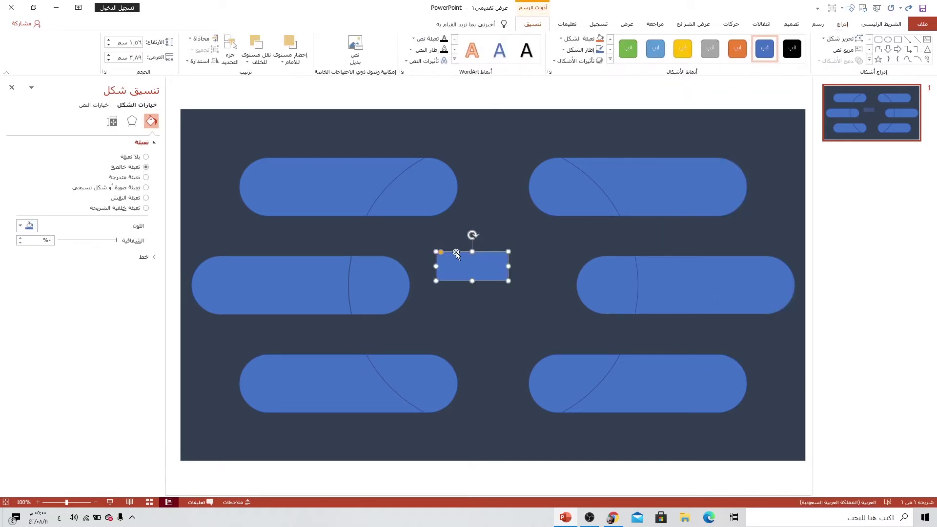
{"action": "mouse_move", "coordinate": [441, 252]}
{"action": "left_mouse_down"}
{"action": "mouse_move", "coordinate": [477, 251]}
{"action": "mouse_move", "coordinate": [476, 292]}
{"action": "left_mouse_up"}
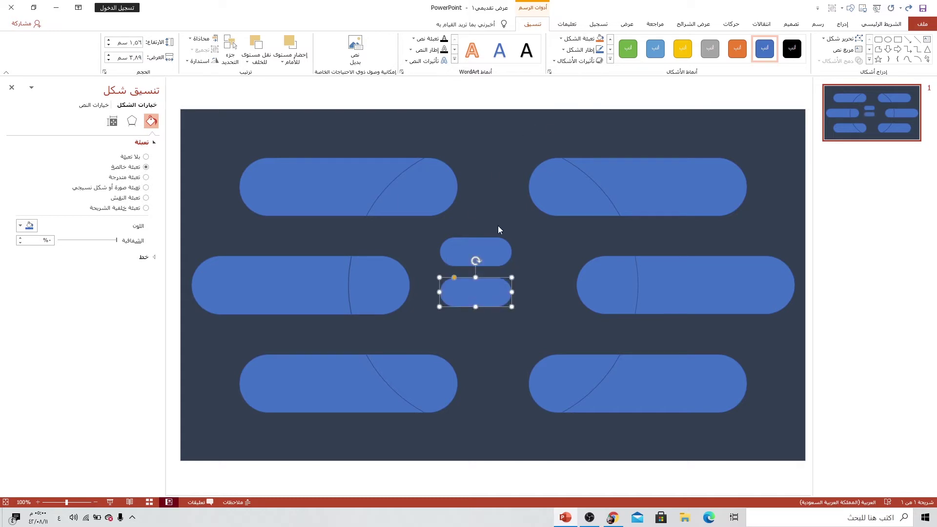
Step: Set No Outline on both small centre capsules
{"action": "left_click", "coordinate": [491, 259], "text": "shift"}
{"action": "left_click", "coordinate": [579, 50]}
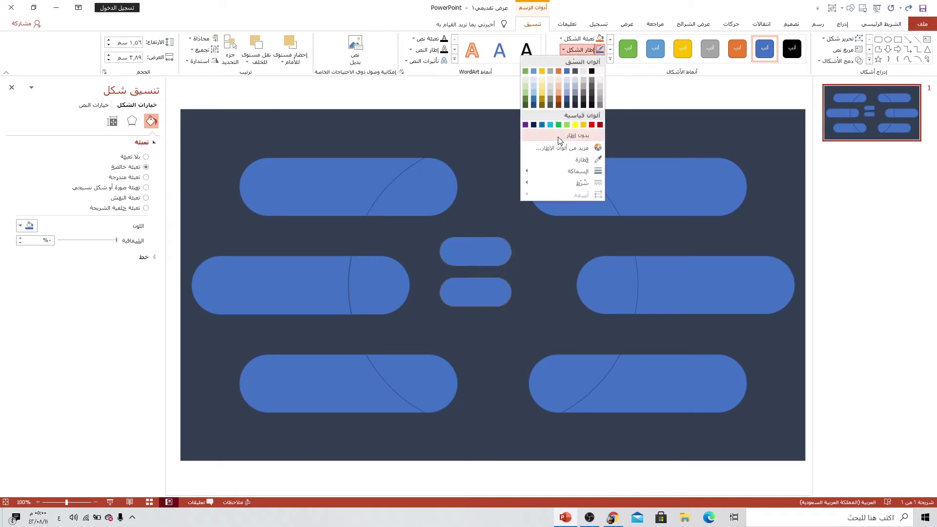
{"action": "left_click", "coordinate": [574, 136]}
{"action": "left_click_drag", "start_coordinate": [574, 141], "coordinate": [435, 312]}
{"action": "scroll", "coordinate": [479, 251], "scroll_direction": "up", "scroll_amount": 5}
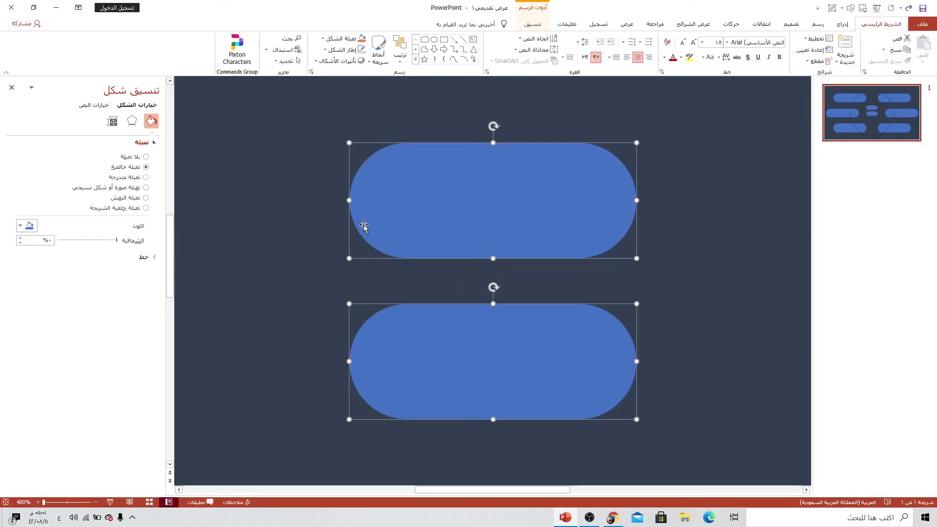
Step: Select only the upper centre capsule and set its fill to dark navy
{"action": "left_click", "coordinate": [324, 193]}
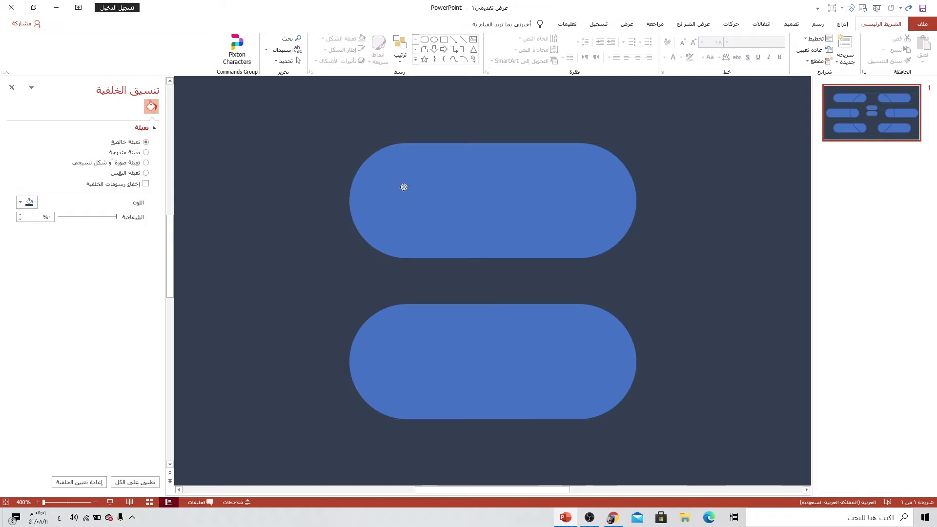
{"action": "left_click", "coordinate": [404, 186]}
{"action": "left_click", "coordinate": [28, 225]}
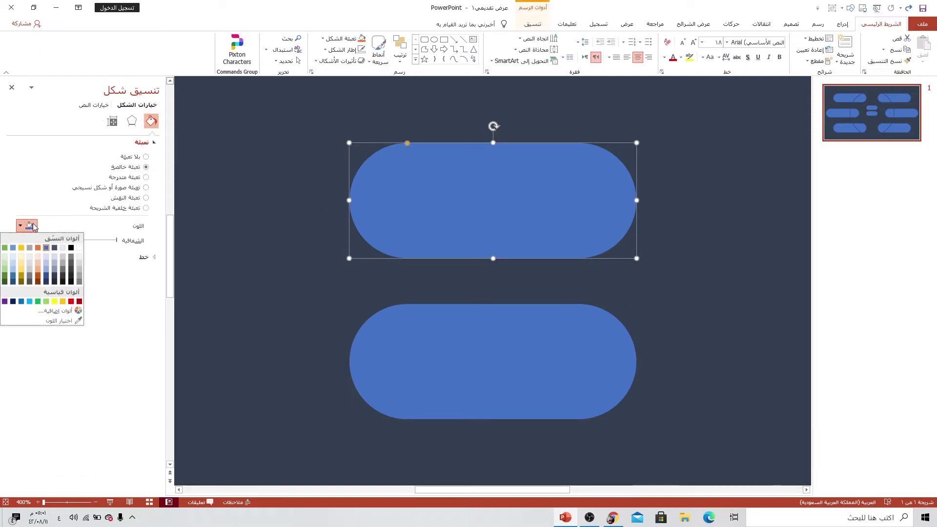
{"action": "left_click", "coordinate": [50, 281]}
Step: Give the upper capsule an outer shadow in a custom magenta colour
{"action": "left_click", "coordinate": [131, 121]}
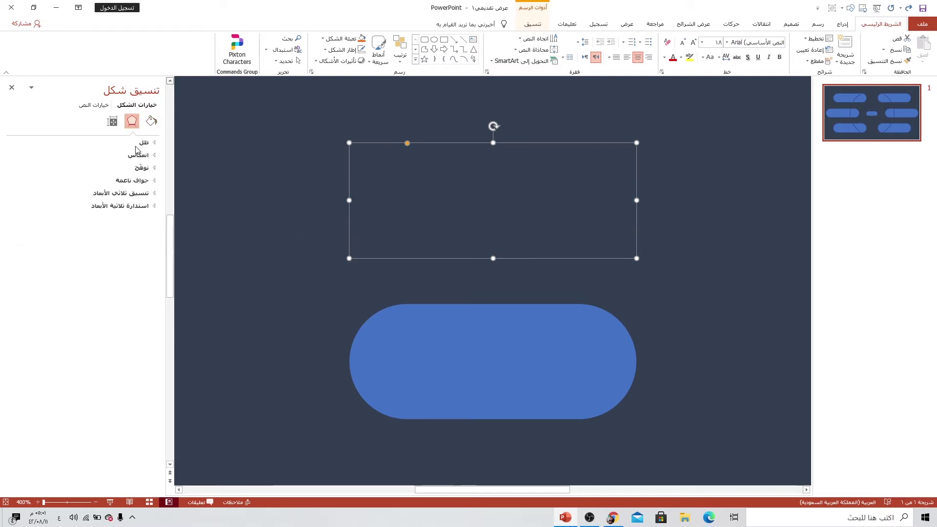
{"action": "left_click", "coordinate": [146, 143]}
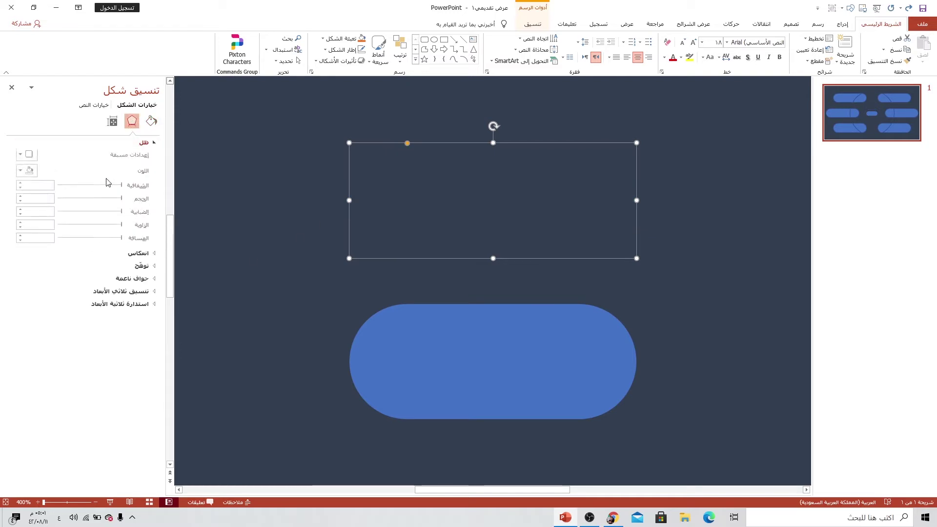
{"action": "left_click", "coordinate": [24, 156]}
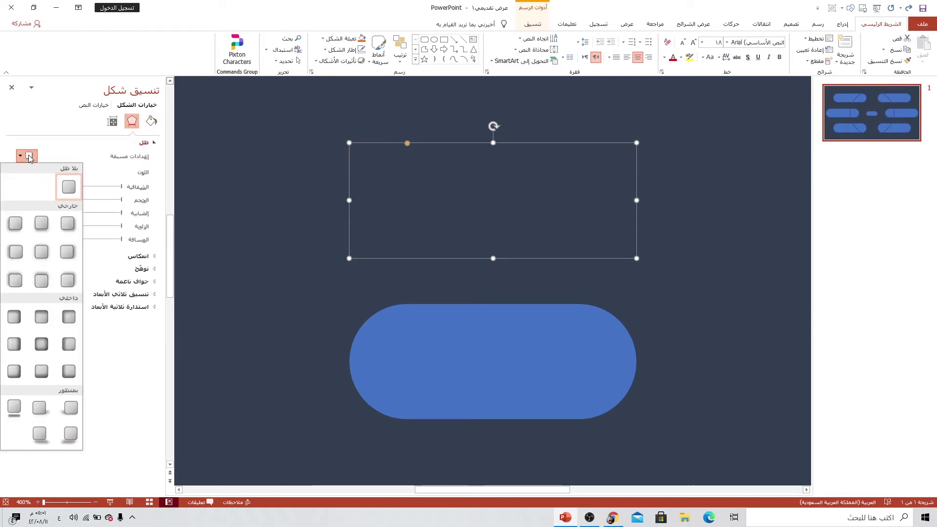
{"action": "left_click", "coordinate": [19, 286]}
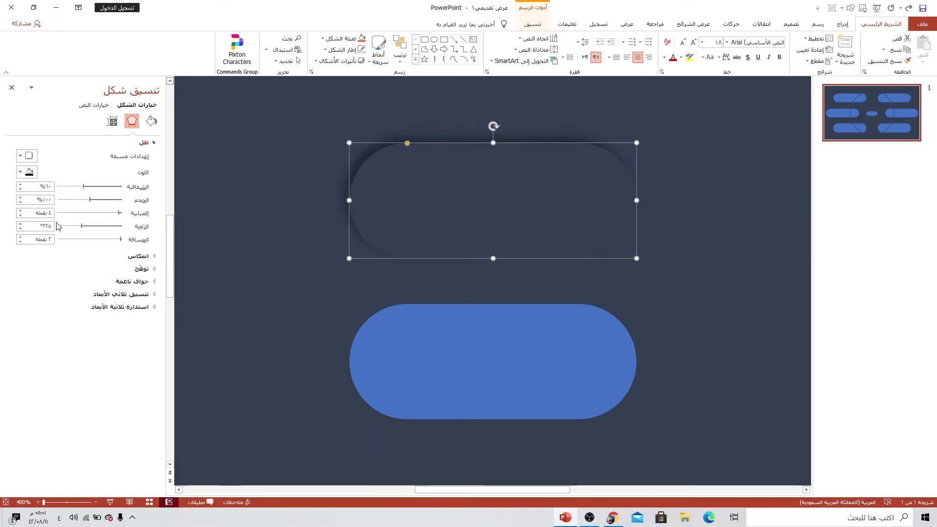
{"action": "left_click", "coordinate": [23, 172]}
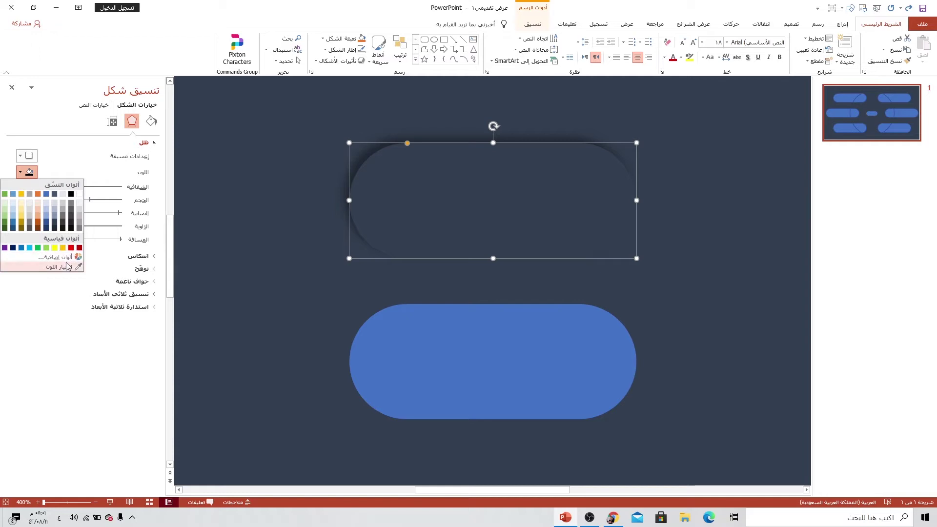
{"action": "left_click", "coordinate": [57, 257]}
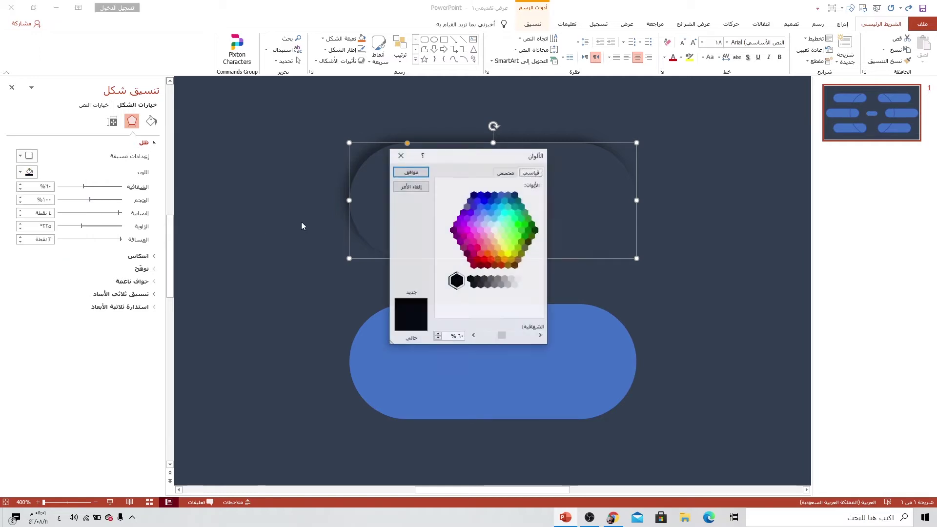
{"action": "left_click", "coordinate": [467, 231]}
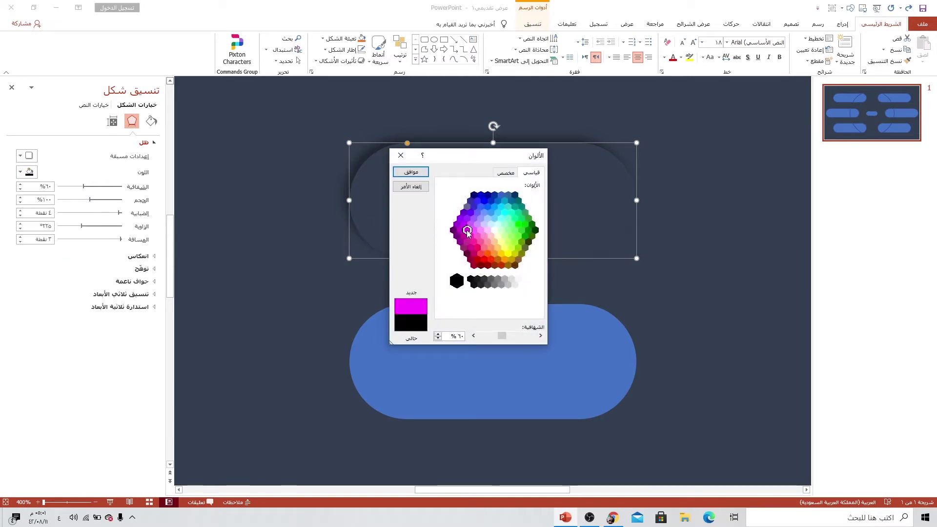
{"action": "left_click", "coordinate": [507, 174]}
{"action": "left_click", "coordinate": [415, 173]}
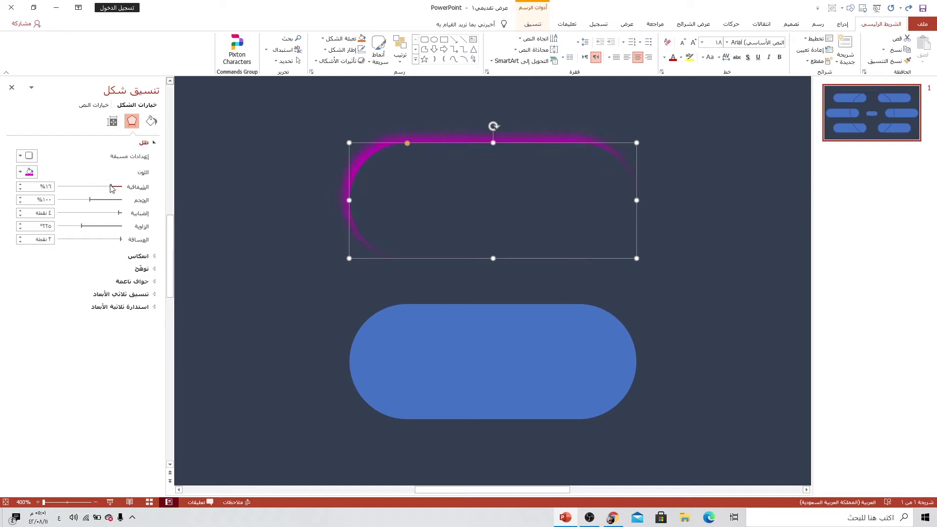
Step: Set the magenta shadow to 20% transparency and 6 pt blur
{"action": "double_click", "coordinate": [49, 186]}
{"action": "type", "text": "20"}
{"action": "key", "text": "Return"}
{"action": "left_click", "coordinate": [20, 211]}
{"action": "left_click", "coordinate": [21, 211]}
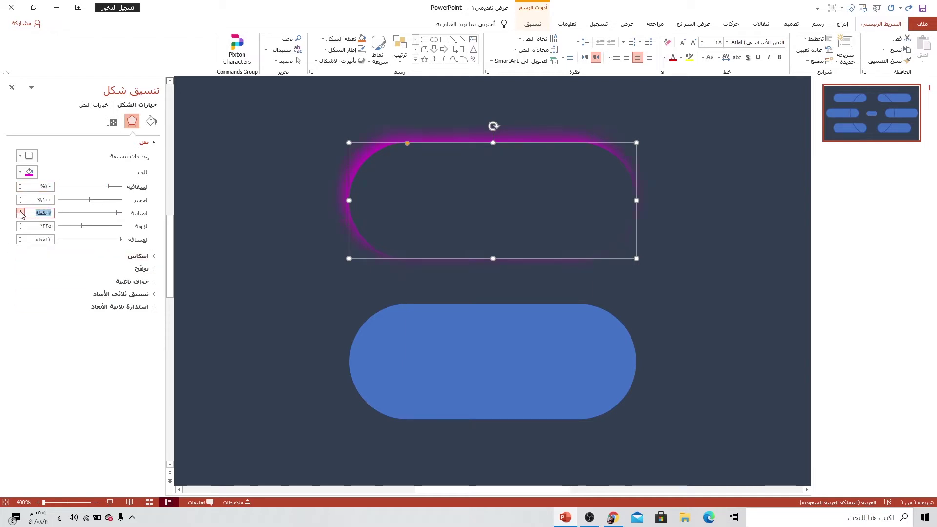
{"action": "left_click", "coordinate": [21, 211]}
{"action": "left_click", "coordinate": [471, 223]}
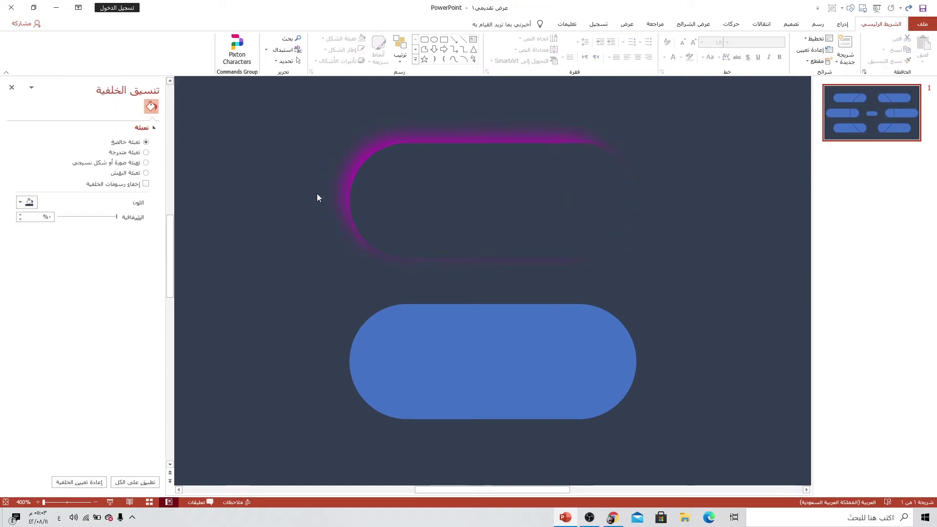
Step: Copy the upper capsule's formatting onto the bottom capsule with Format Painter
{"action": "left_click", "coordinate": [580, 198]}
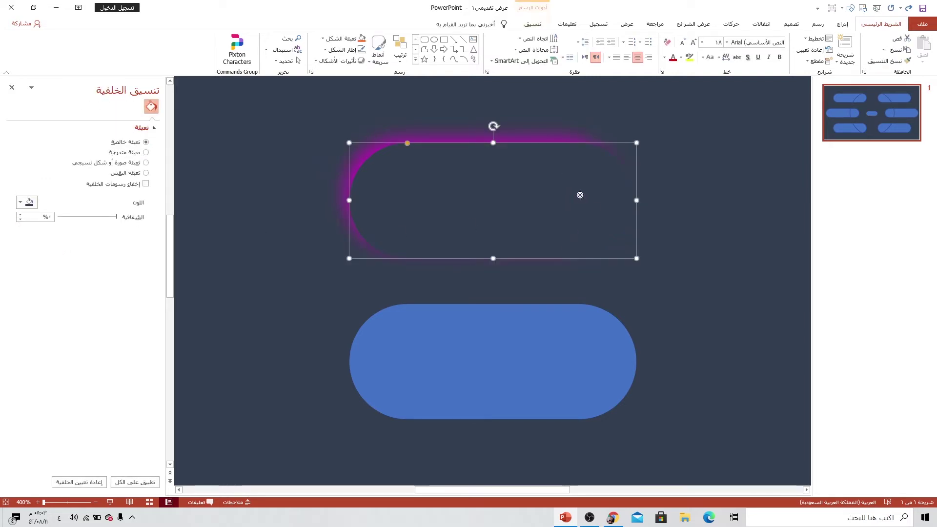
{"action": "left_click", "coordinate": [894, 62]}
{"action": "left_click", "coordinate": [571, 329]}
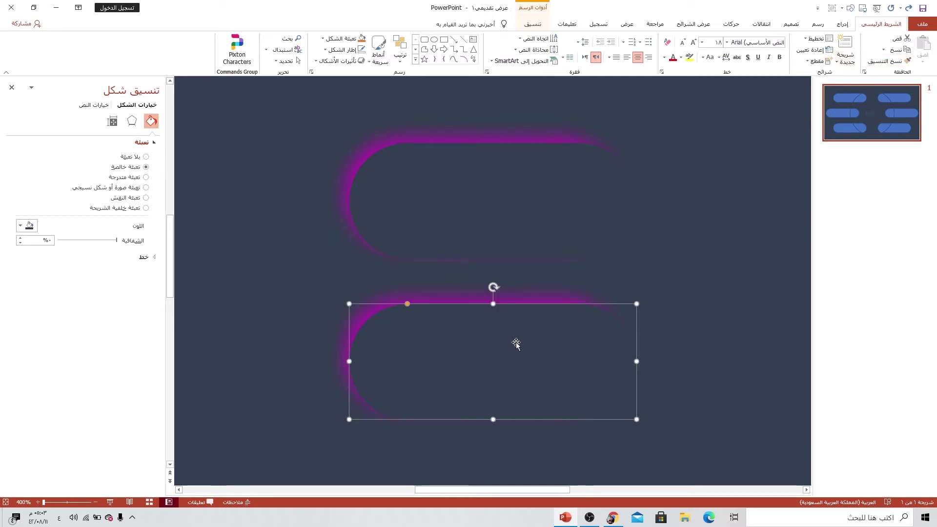
Step: Give the bottom capsule an outer drop shadow in a dark colour
{"action": "left_click", "coordinate": [131, 120]}
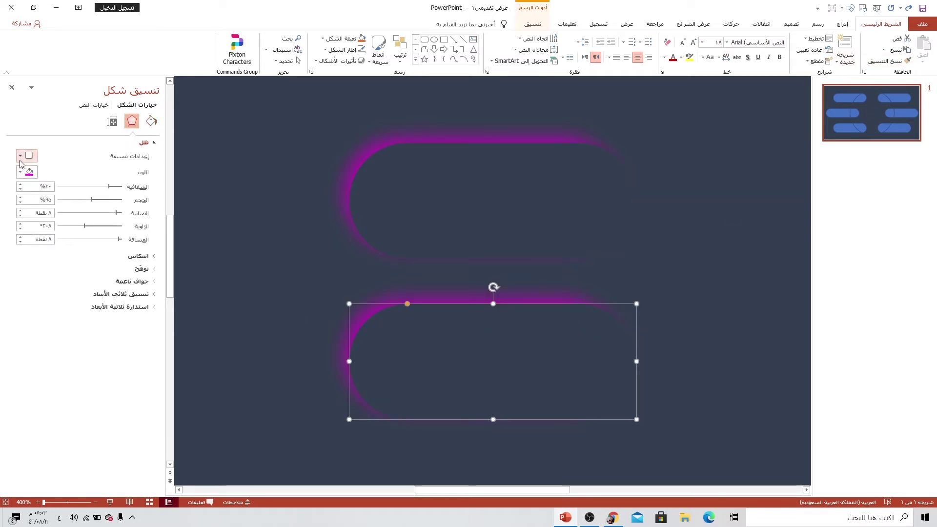
{"action": "left_click", "coordinate": [20, 157]}
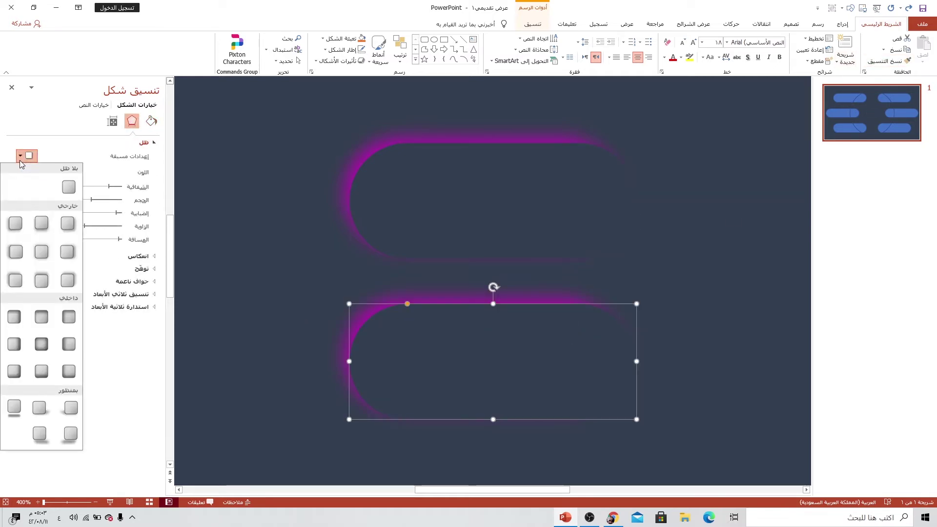
{"action": "left_click", "coordinate": [69, 223]}
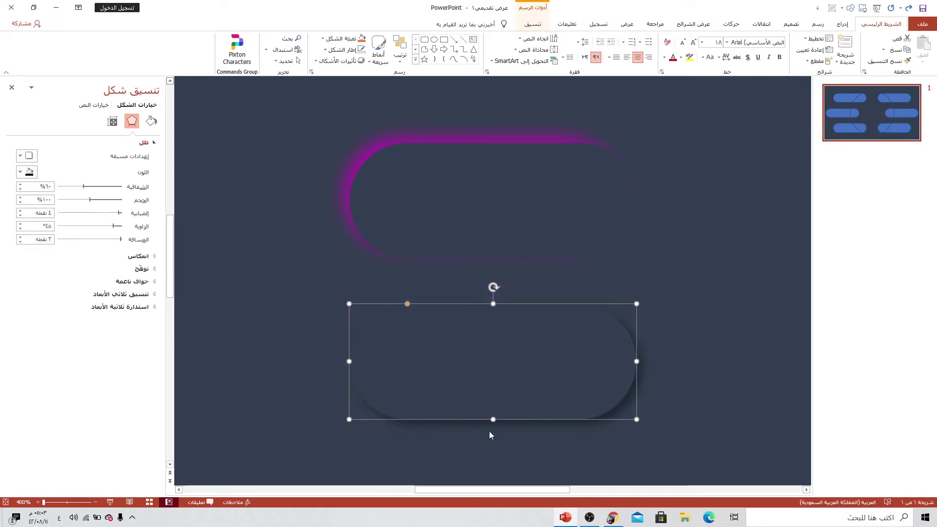
{"action": "left_click", "coordinate": [28, 174]}
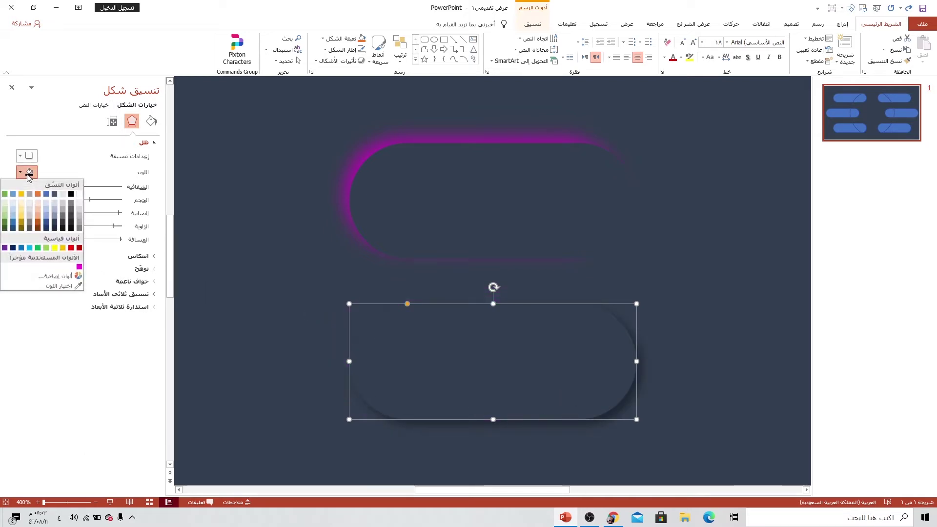
{"action": "left_click", "coordinate": [62, 228]}
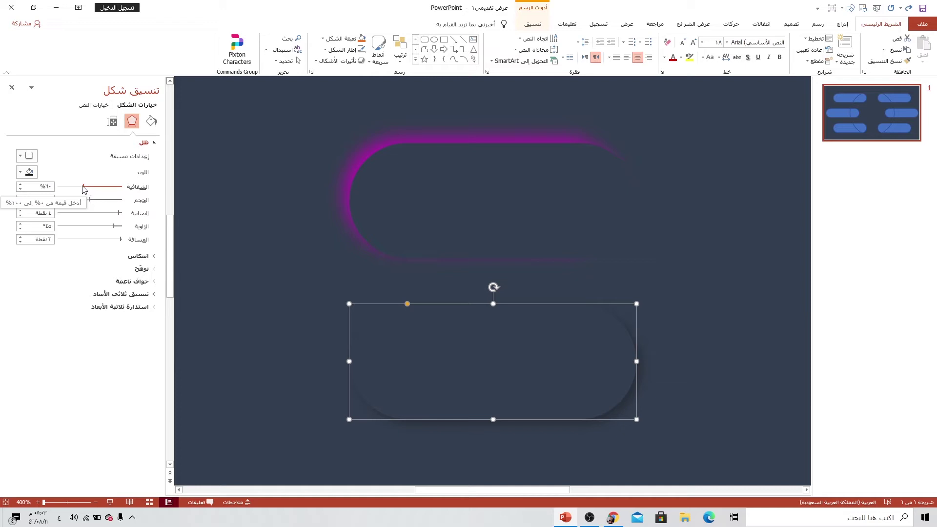
Step: Set the drop shadow to 20% transparency and 8 pt blur
{"action": "left_click_drag", "start_coordinate": [84, 189], "coordinate": [104, 190]}
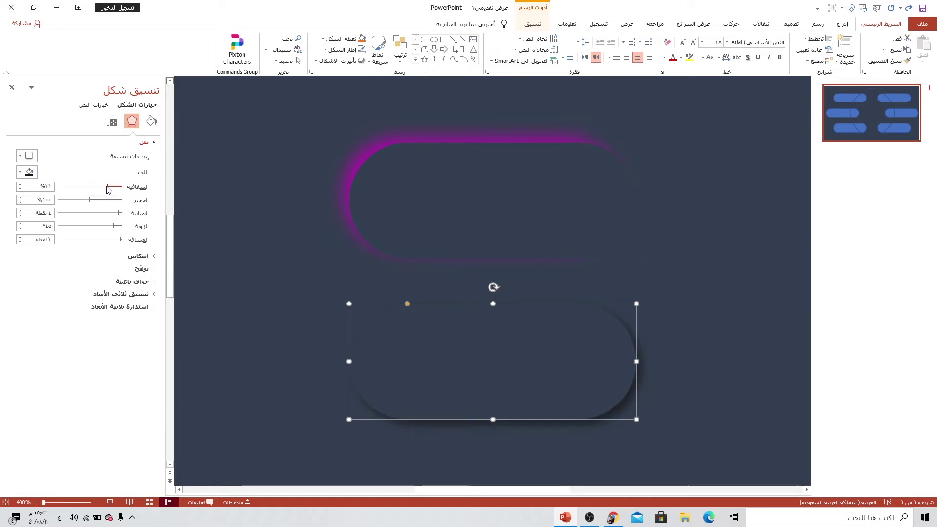
{"action": "left_click_drag", "start_coordinate": [108, 189], "coordinate": [109, 189]}
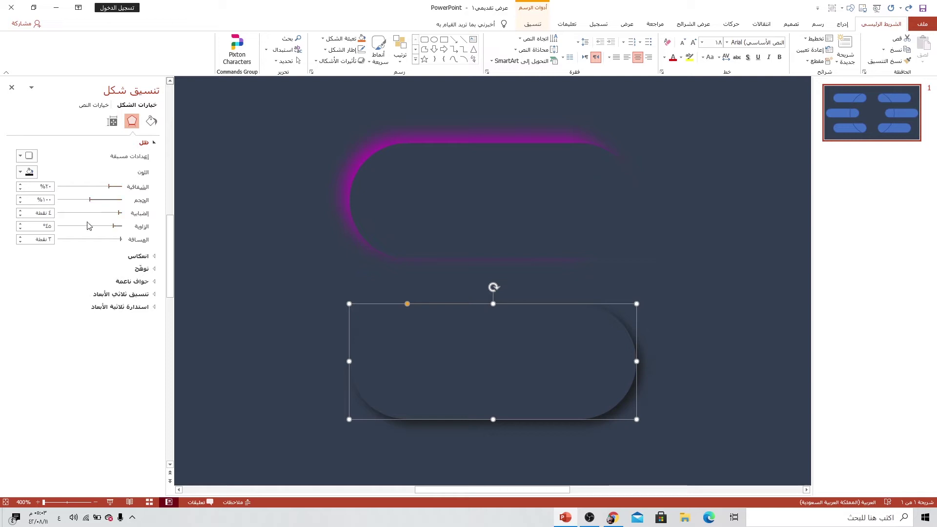
{"action": "left_click", "coordinate": [20, 211]}
{"action": "left_click", "coordinate": [20, 212]}
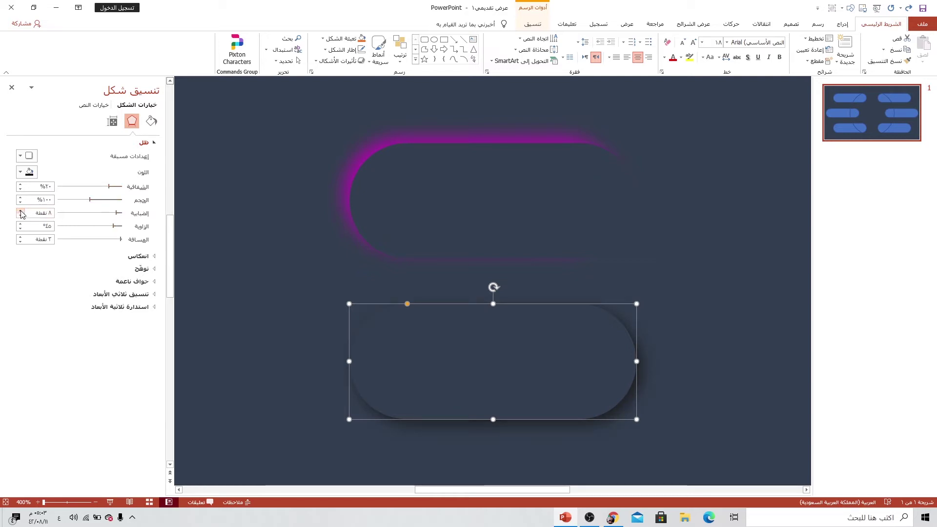
Step: Line the dark-shadow capsule up on the glow capsule, nudge it left, then return it below
{"action": "left_click", "coordinate": [293, 337]}
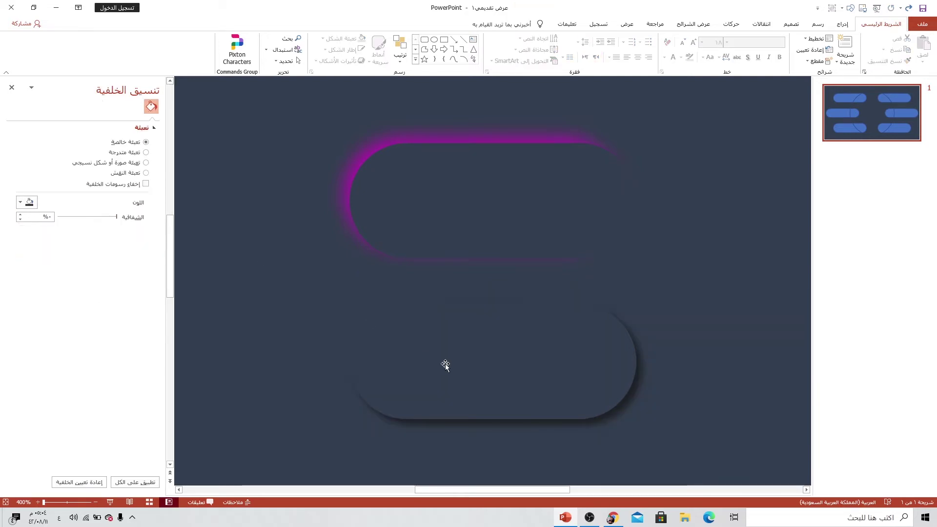
{"action": "left_click_drag", "start_coordinate": [543, 365], "coordinate": [549, 202]}
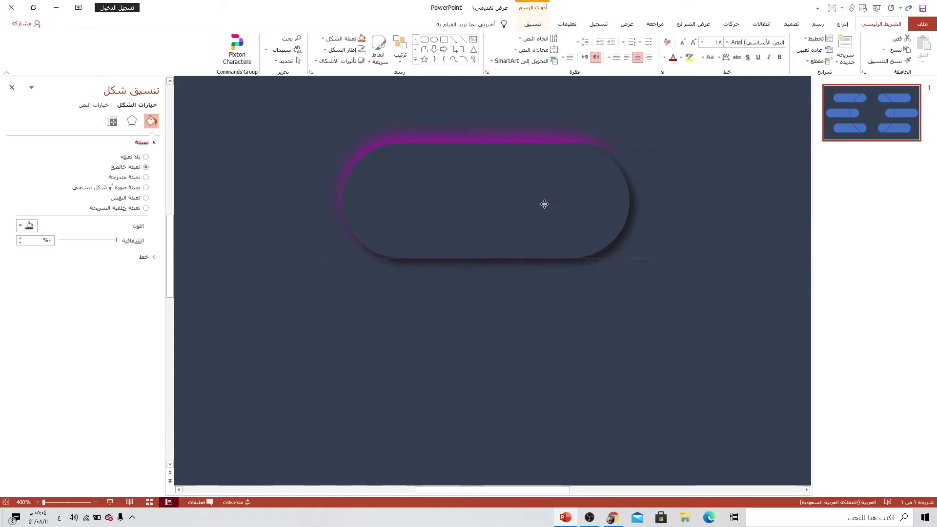
{"action": "key", "text": "Left"}
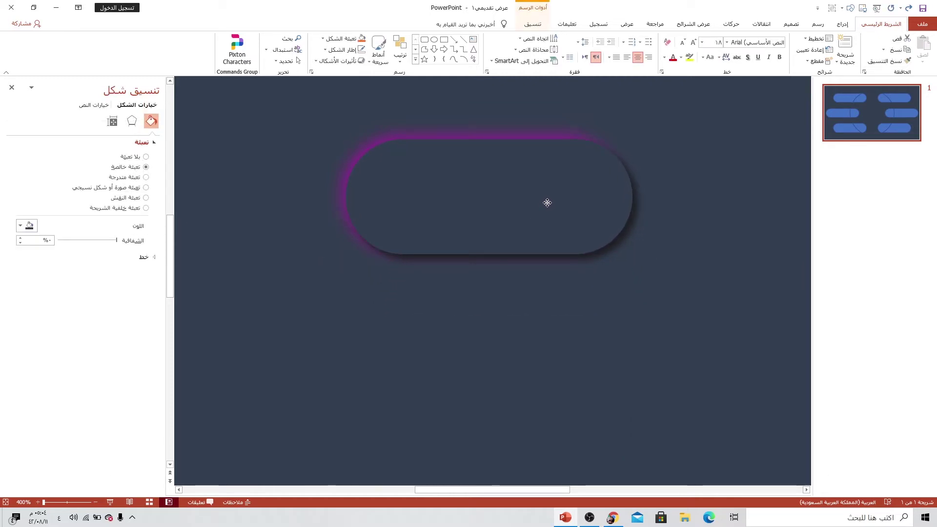
{"action": "left_click", "coordinate": [303, 244]}
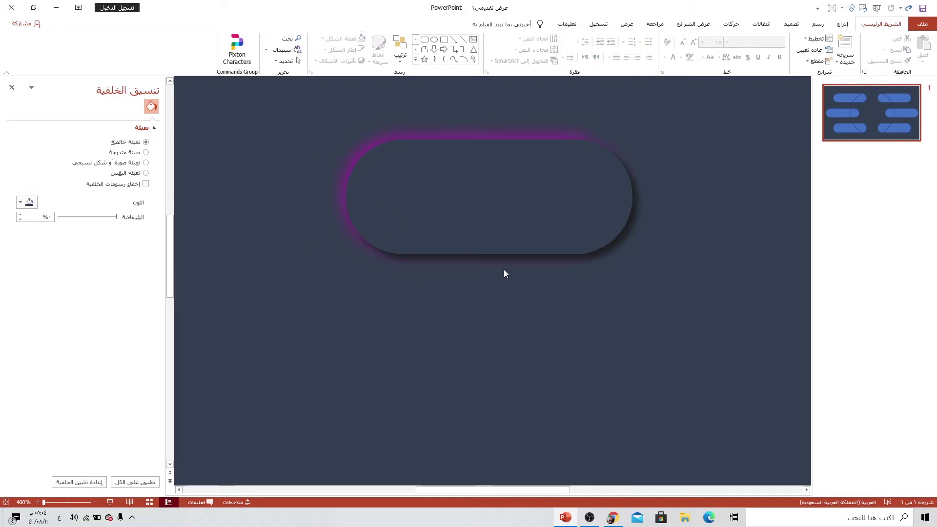
{"action": "left_click_drag", "start_coordinate": [500, 221], "coordinate": [508, 348]}
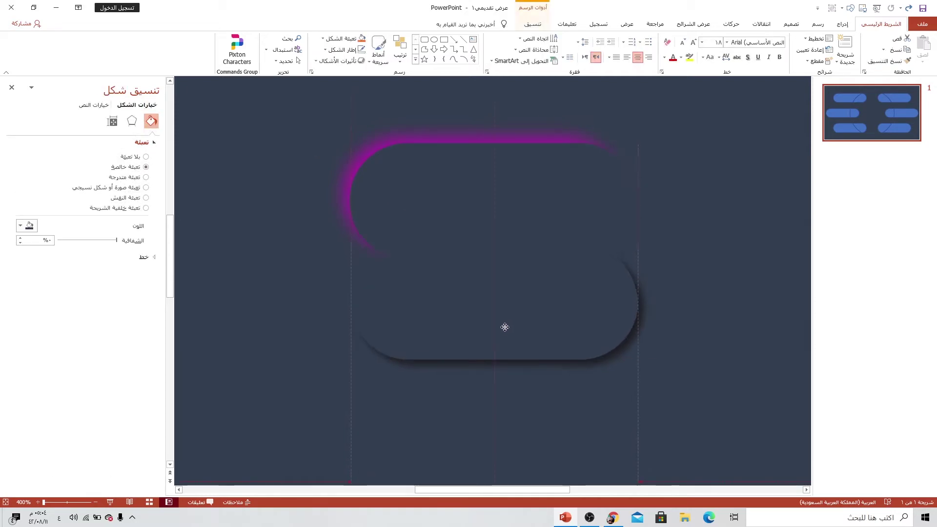
Step: Zoom out to view the whole slide with its six blue bars
{"action": "scroll", "coordinate": [509, 338], "scroll_direction": "down", "scroll_amount": 5, "text": "ctrl"}
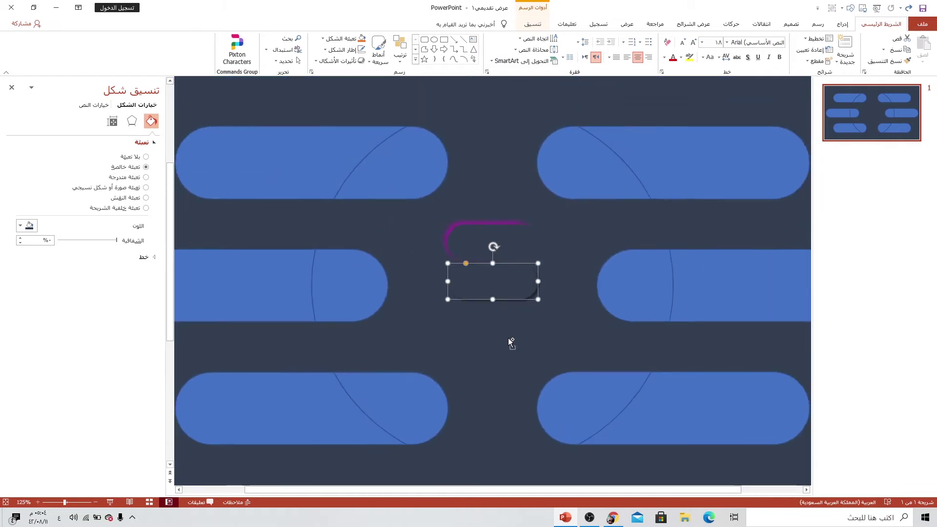
{"action": "scroll", "coordinate": [509, 340], "scroll_direction": "down", "scroll_amount": 2, "text": "ctrl"}
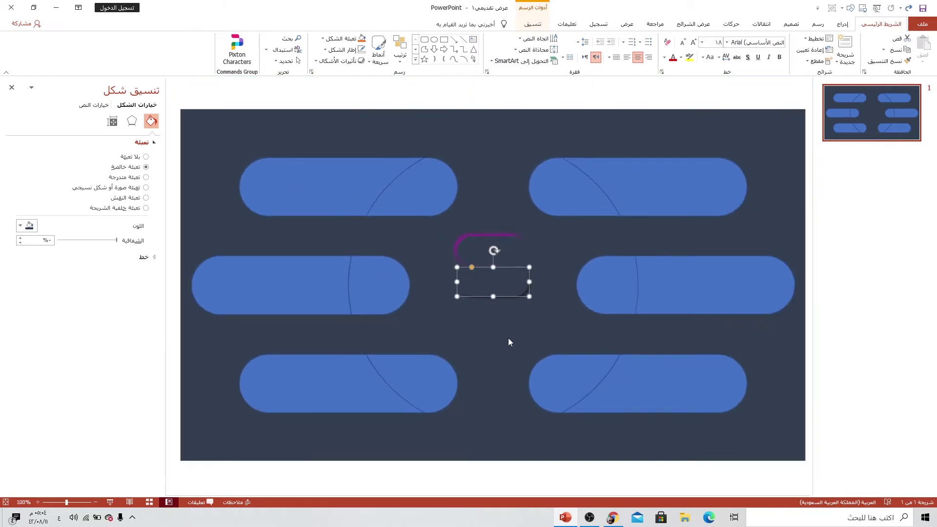
{"action": "left_click", "coordinate": [327, 191]}
{"action": "left_click", "coordinate": [471, 203]}
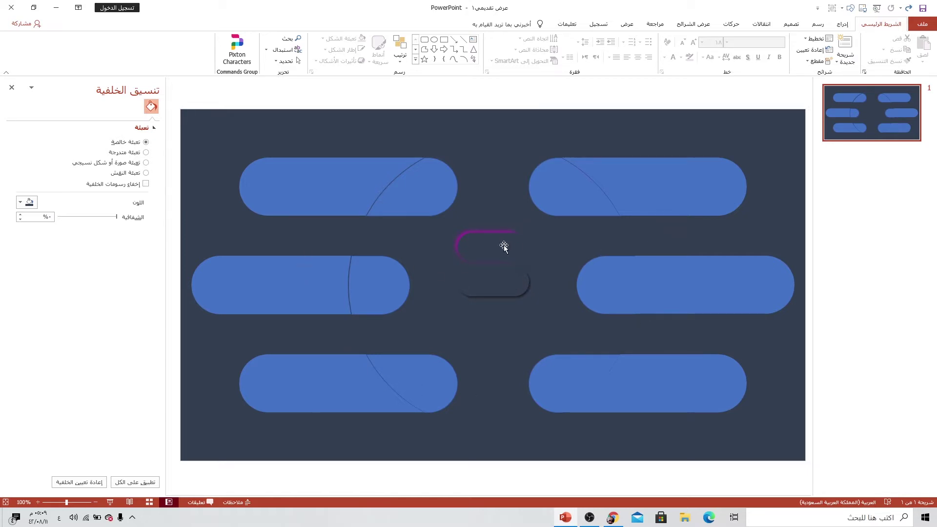
Step: Give the top-left blue bar a magenta outer shadow with lowered transparency
{"action": "left_click", "coordinate": [329, 200]}
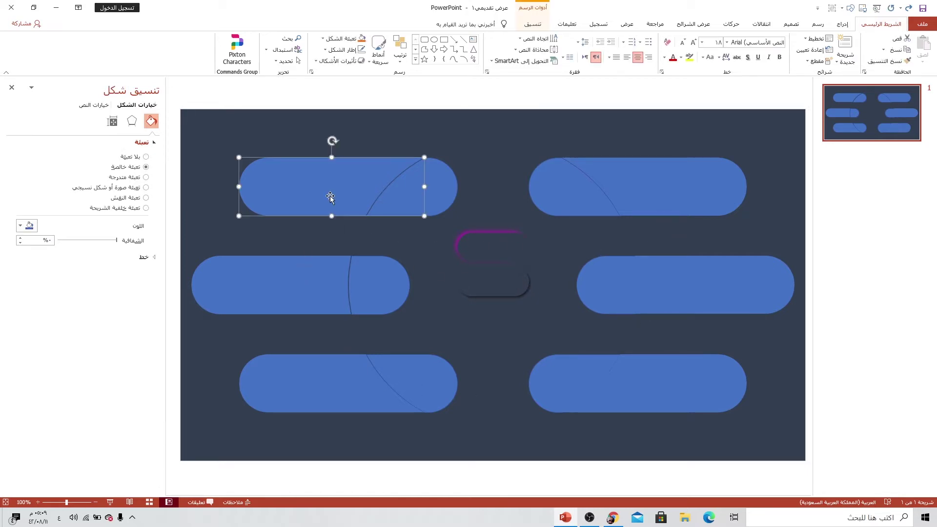
{"action": "left_click", "coordinate": [133, 122]}
{"action": "left_click", "coordinate": [27, 156]}
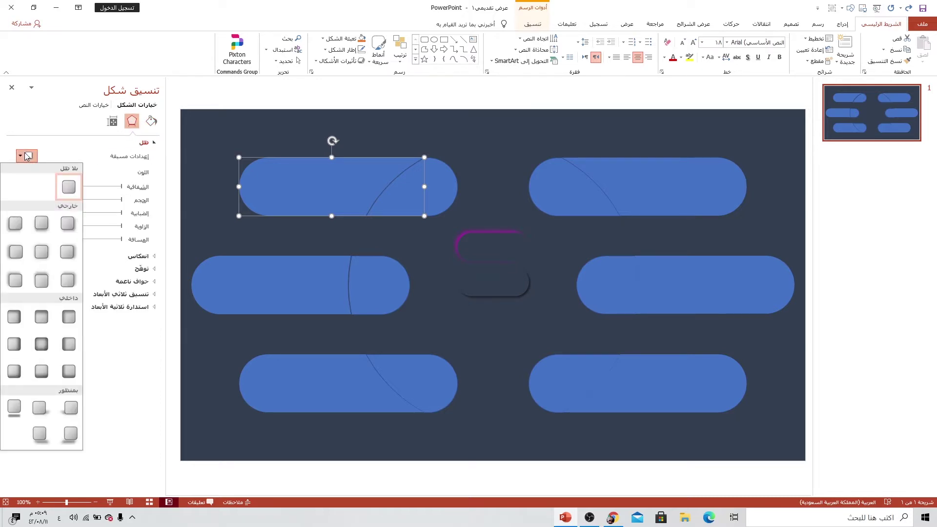
{"action": "left_click", "coordinate": [14, 286]}
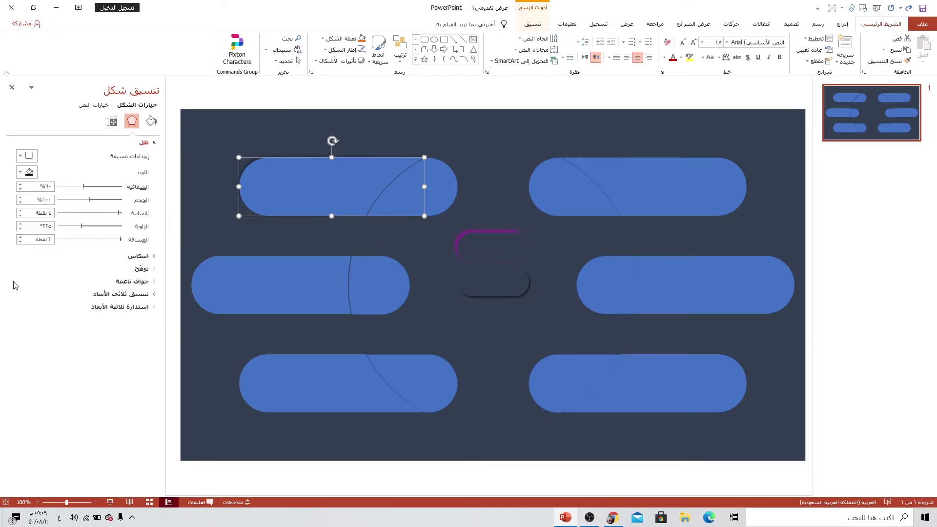
{"action": "left_click", "coordinate": [37, 176]}
{"action": "left_click", "coordinate": [72, 270]}
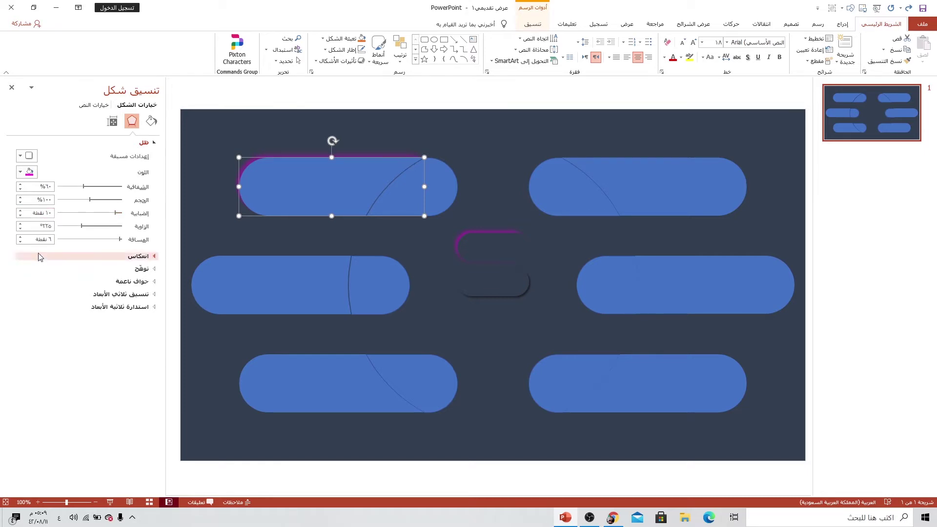
{"action": "left_click_drag", "start_coordinate": [83, 187], "coordinate": [89, 188]}
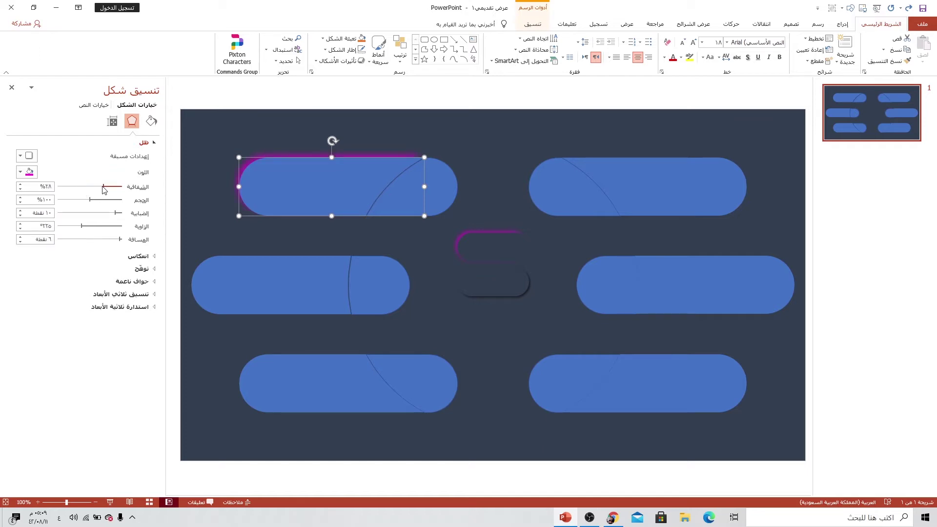
Step: Fill the bar with the dark slide background colour
{"action": "left_click", "coordinate": [151, 121]}
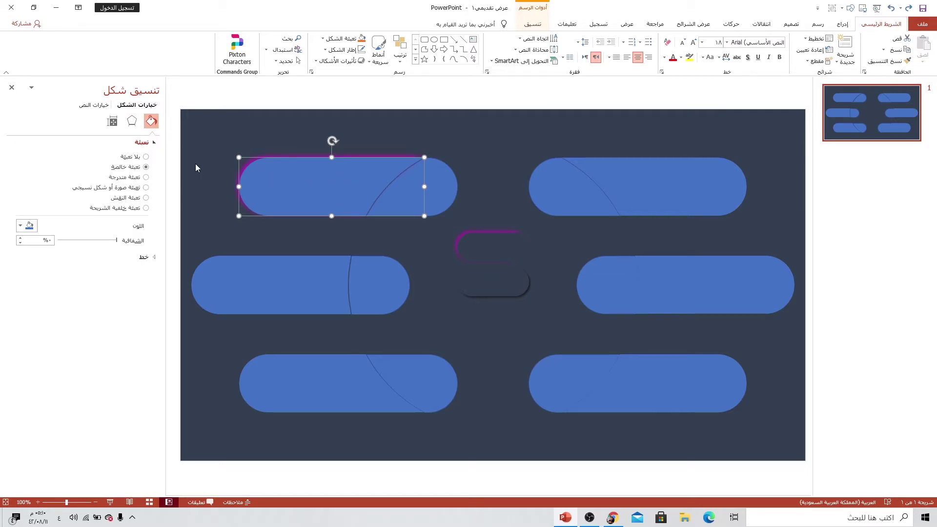
{"action": "left_click", "coordinate": [37, 226]}
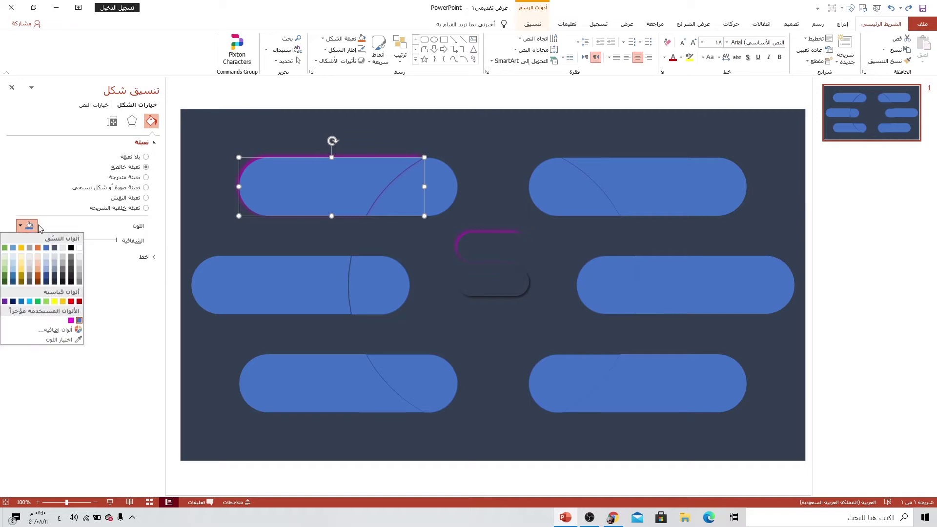
{"action": "left_click", "coordinate": [63, 283]}
Step: Move the dark rounded shape up over the left part of the top-left capsule
{"action": "left_click", "coordinate": [310, 178]}
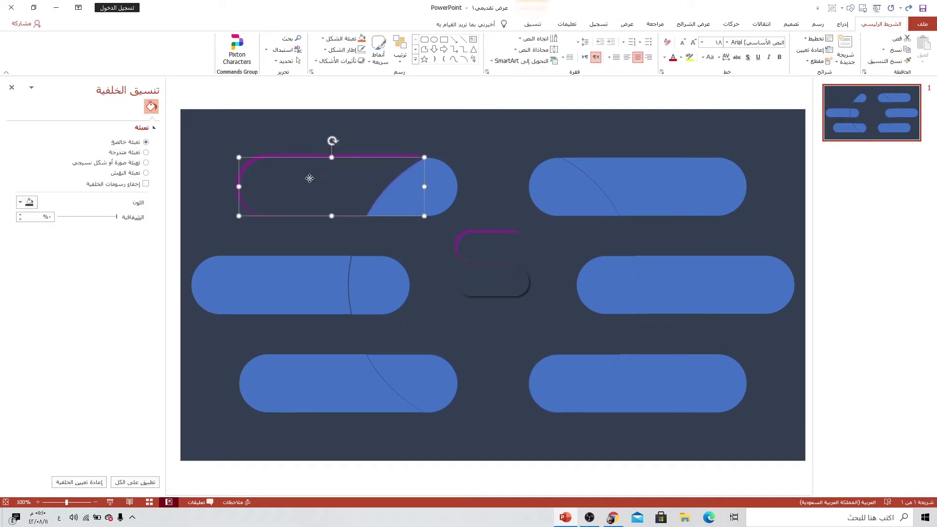
{"action": "left_click_drag", "start_coordinate": [312, 183], "coordinate": [304, 198]}
{"action": "left_click", "coordinate": [519, 279]}
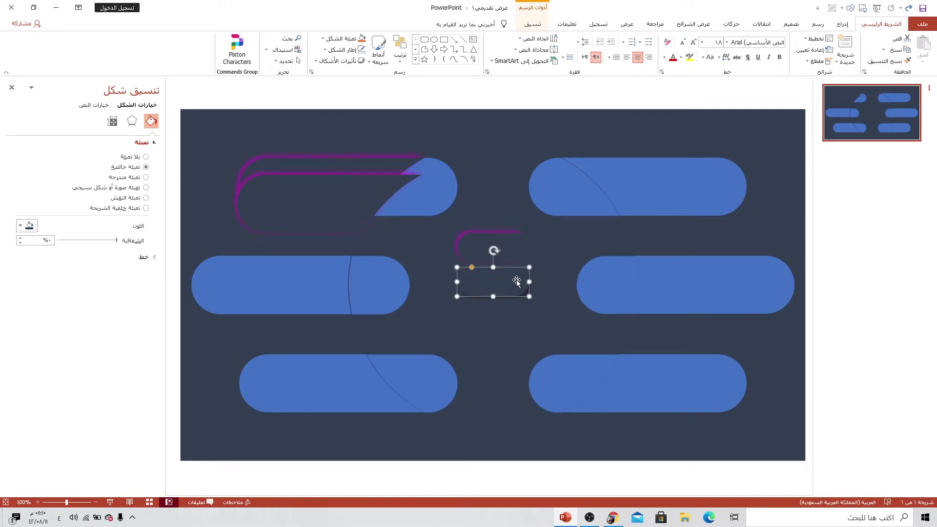
{"action": "left_click", "coordinate": [300, 211]}
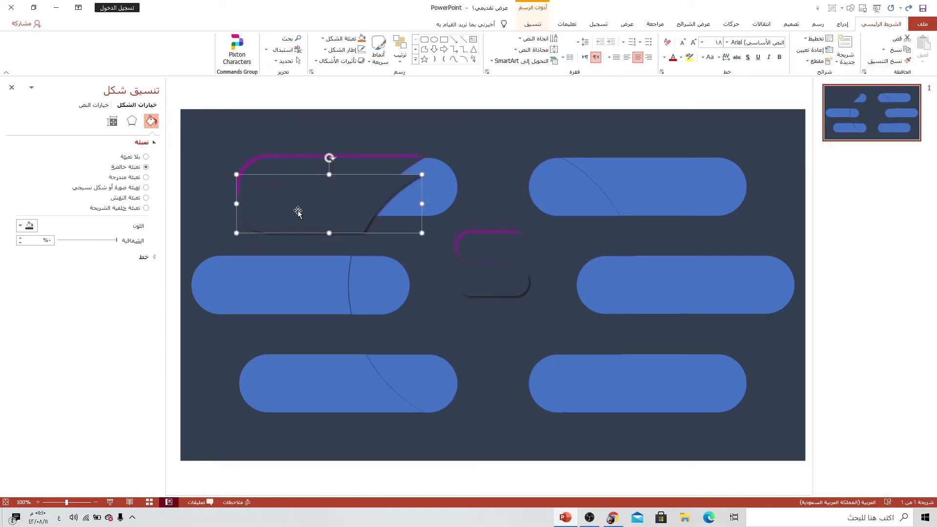
{"action": "left_click_drag", "start_coordinate": [335, 210], "coordinate": [336, 193]}
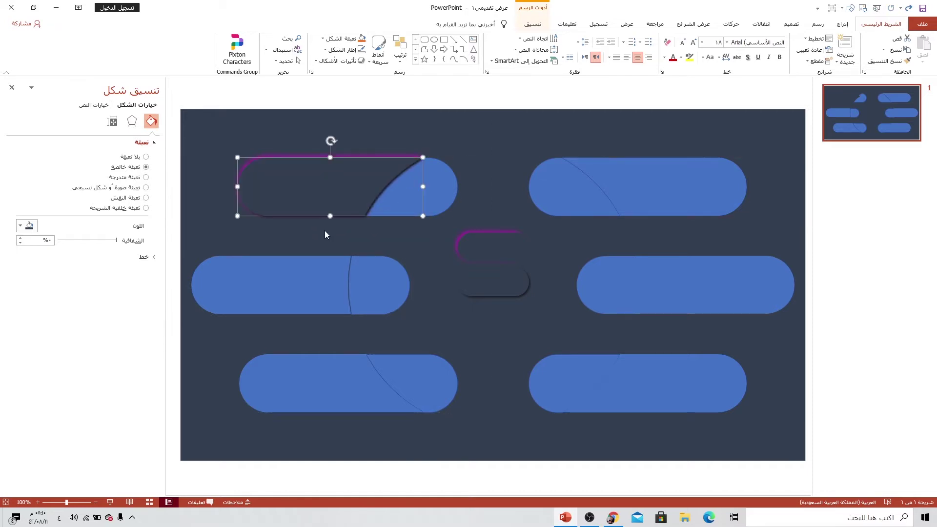
{"action": "left_click", "coordinate": [303, 247]}
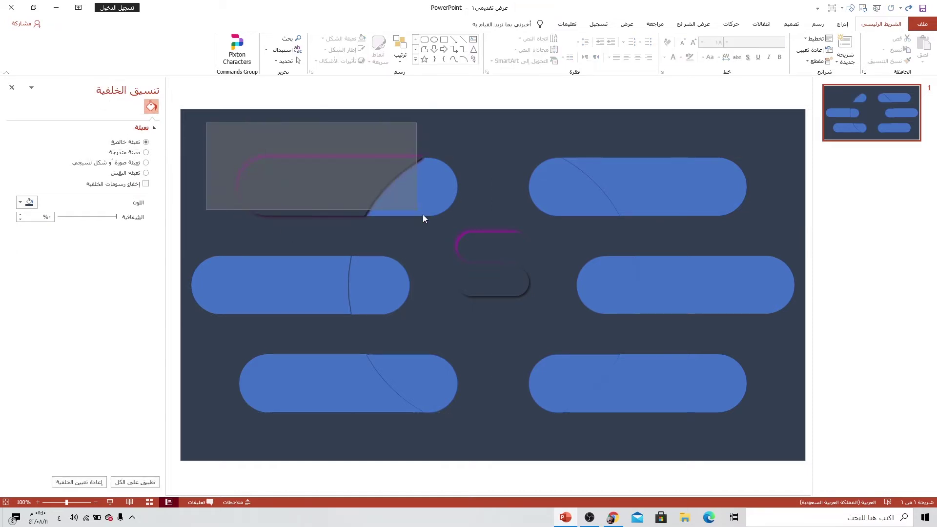
{"action": "left_click_drag", "start_coordinate": [237, 148], "coordinate": [451, 231]}
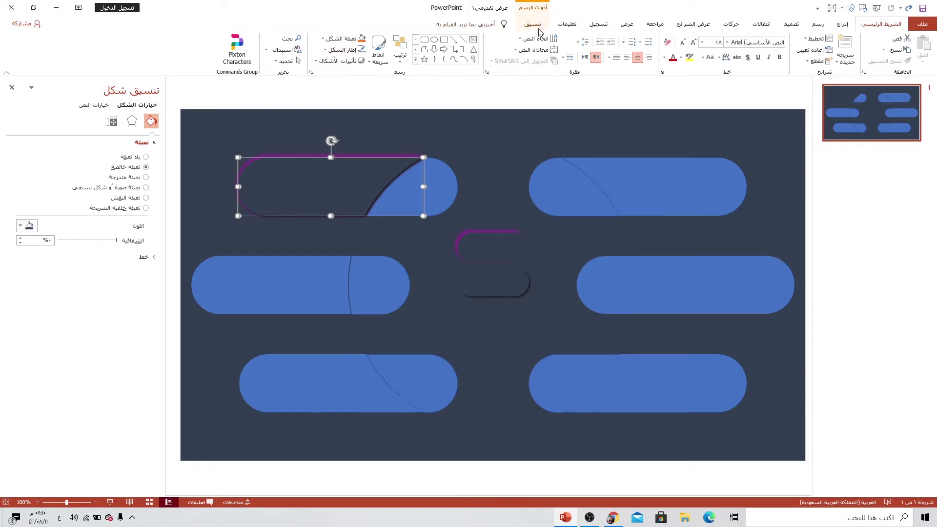
{"action": "left_click", "coordinate": [537, 25]}
{"action": "left_click", "coordinate": [201, 39]}
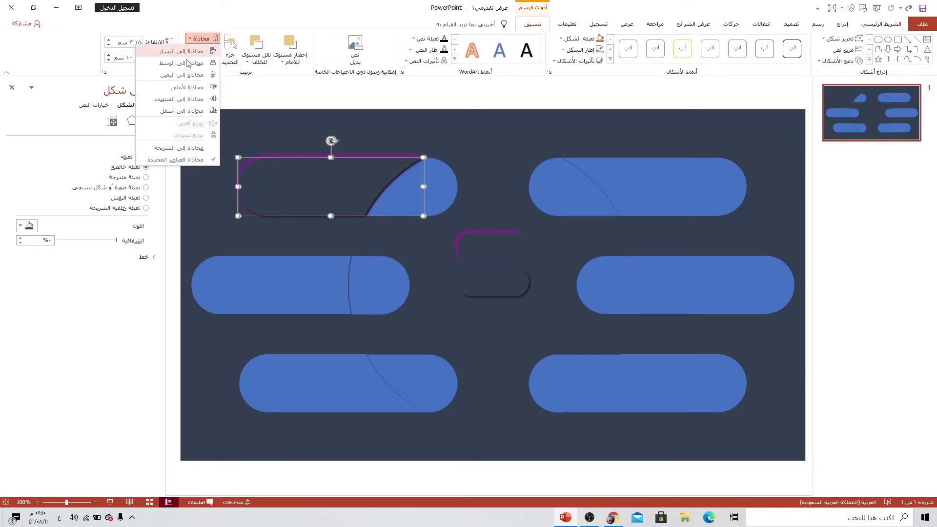
{"action": "left_click", "coordinate": [201, 39]}
{"action": "left_click", "coordinate": [201, 39]}
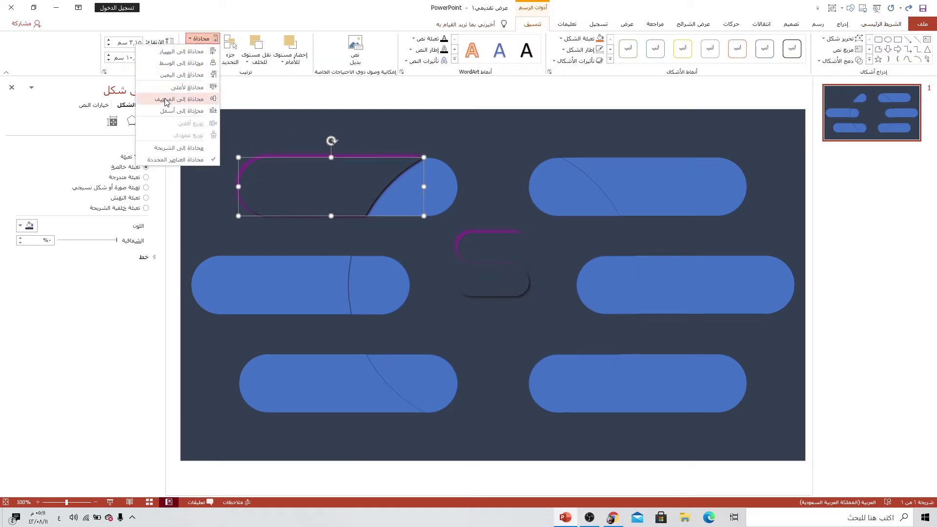
{"action": "left_click", "coordinate": [231, 214]}
{"action": "left_click", "coordinate": [278, 230]}
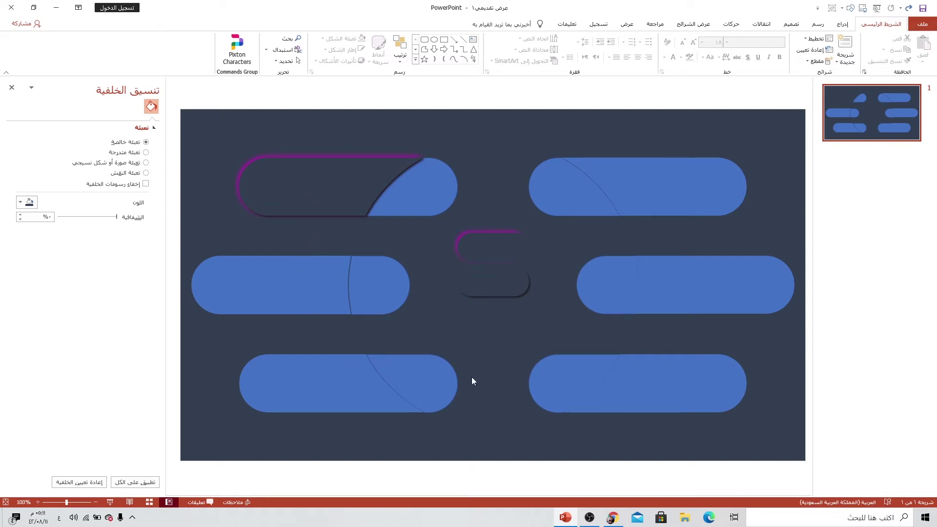
{"action": "left_click", "coordinate": [284, 182]}
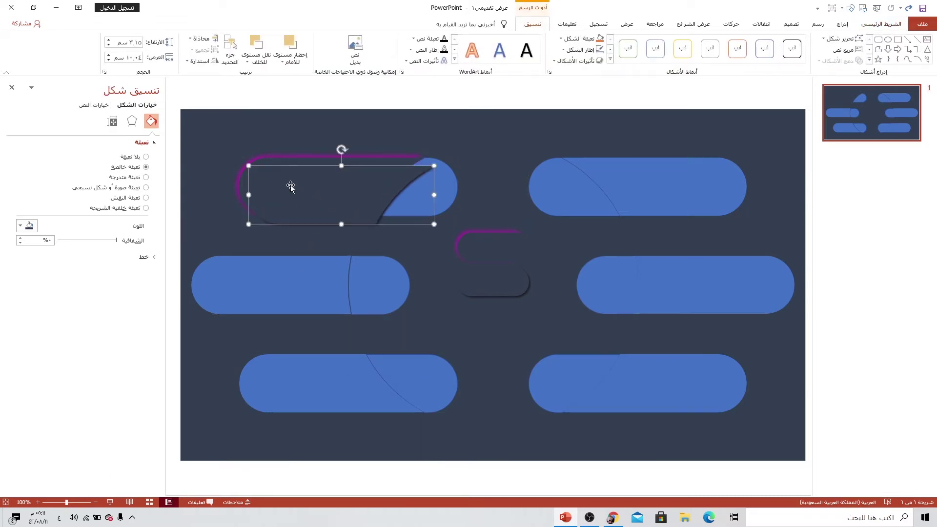
Step: Copy the top-left dark shape's formatting onto the middle-left capsule section with Format Painter
{"action": "left_click", "coordinate": [883, 25]}
{"action": "left_click", "coordinate": [888, 61]}
{"action": "left_click", "coordinate": [291, 292]}
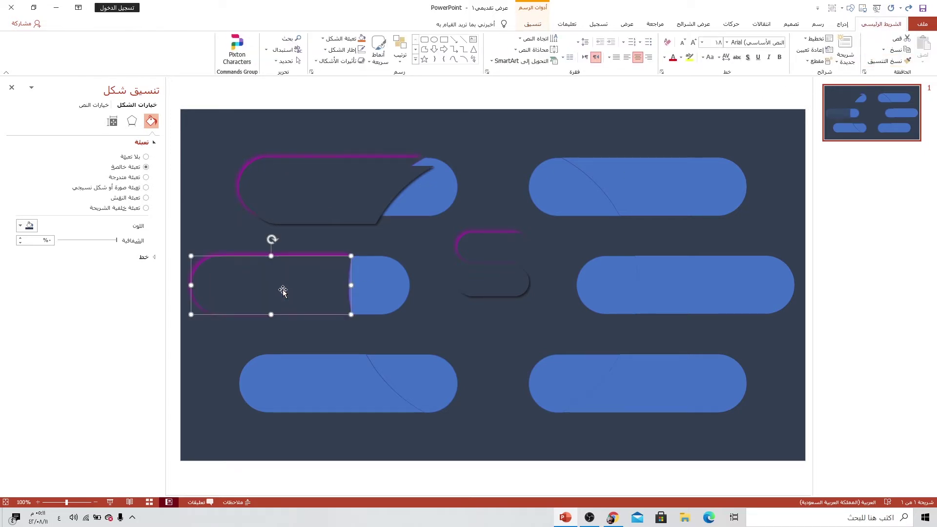
Step: Fine-tune the positions of the top-left and middle-left dark sections
{"action": "left_click", "coordinate": [321, 192]}
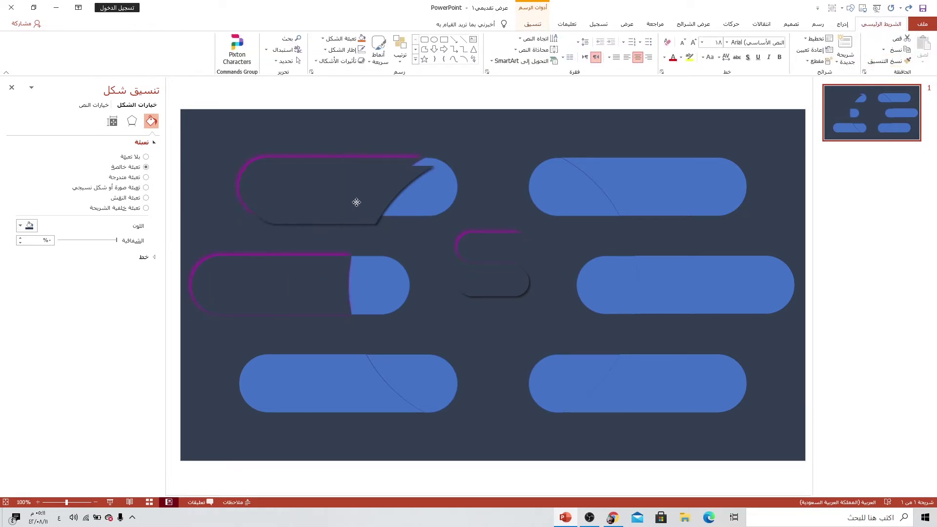
{"action": "left_click_drag", "start_coordinate": [357, 202], "coordinate": [363, 202]}
{"action": "left_click", "coordinate": [296, 292]}
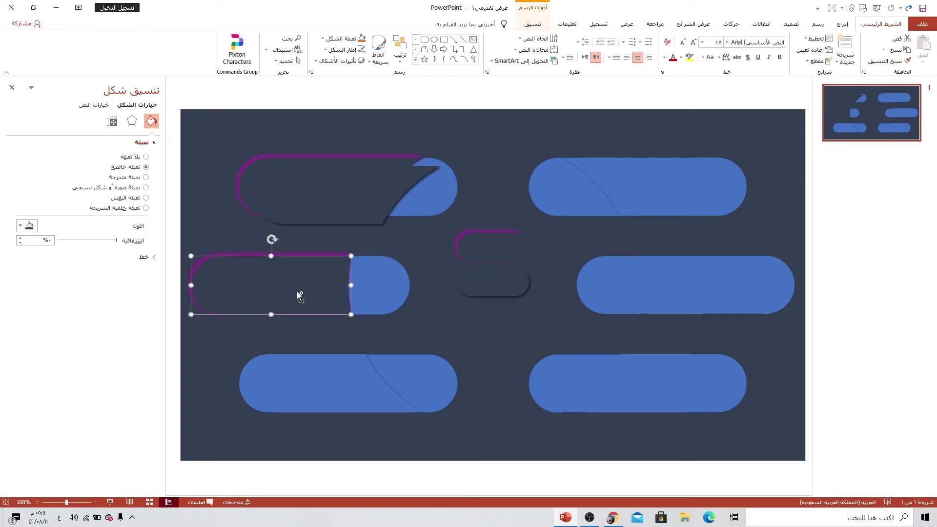
{"action": "left_click_drag", "start_coordinate": [300, 295], "coordinate": [321, 293]}
{"action": "left_click", "coordinate": [341, 203]}
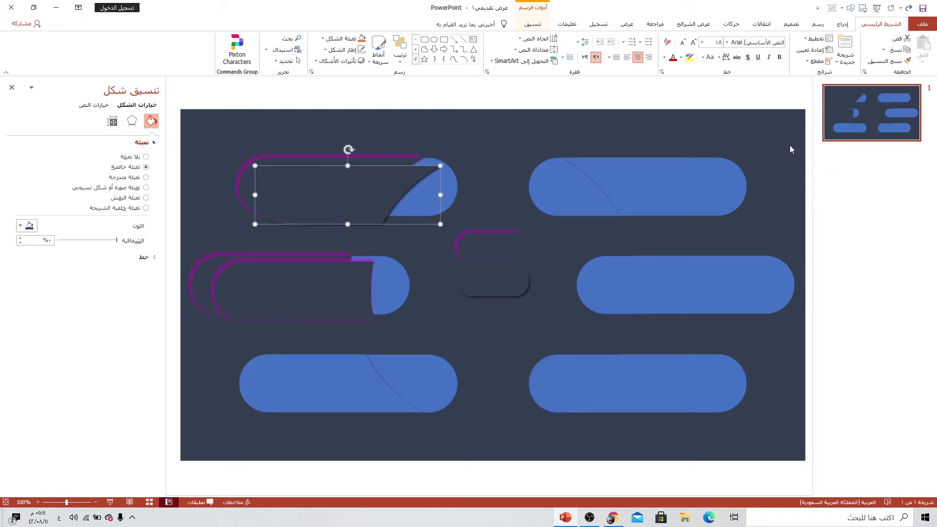
{"action": "left_click_drag", "start_coordinate": [343, 285], "coordinate": [306, 285]}
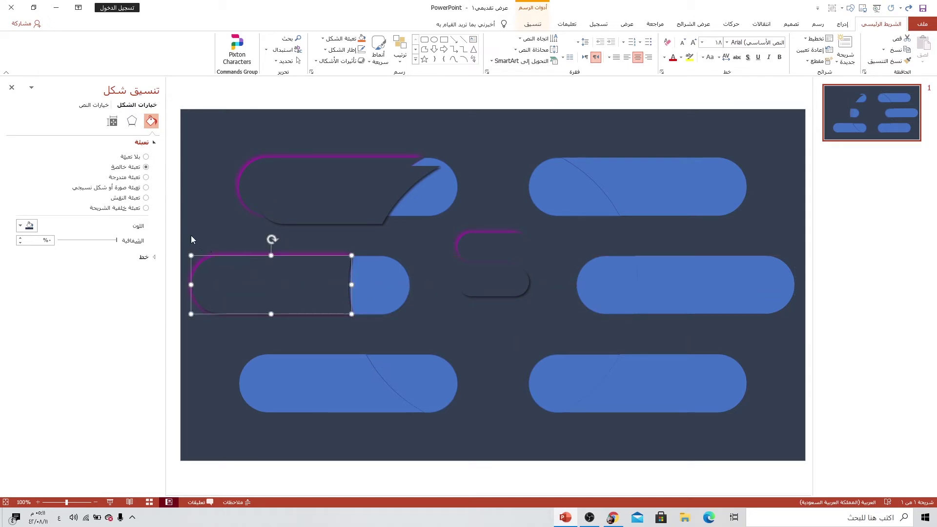
{"action": "left_click_drag", "start_coordinate": [182, 231], "coordinate": [385, 327]}
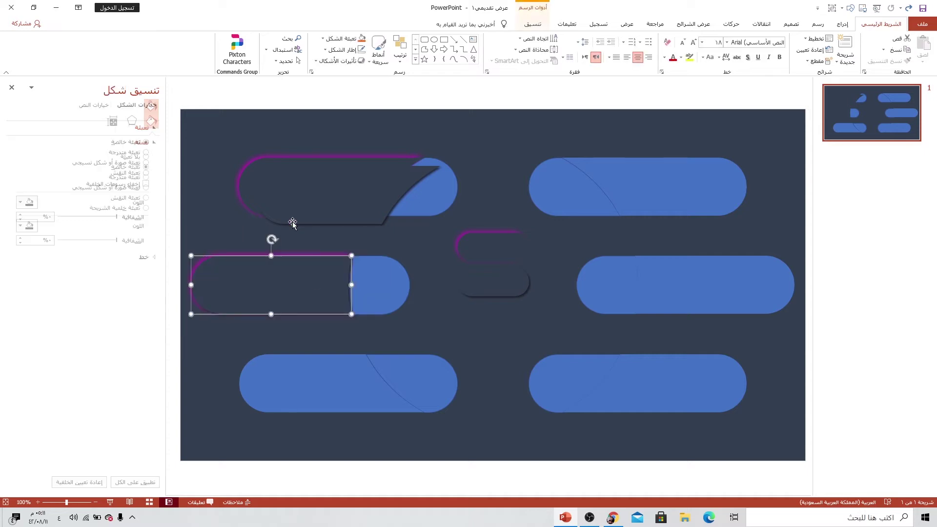
Step: Try the alignment options on the middle-left dark section, then reselect the top-left shape
{"action": "left_click", "coordinate": [533, 24]}
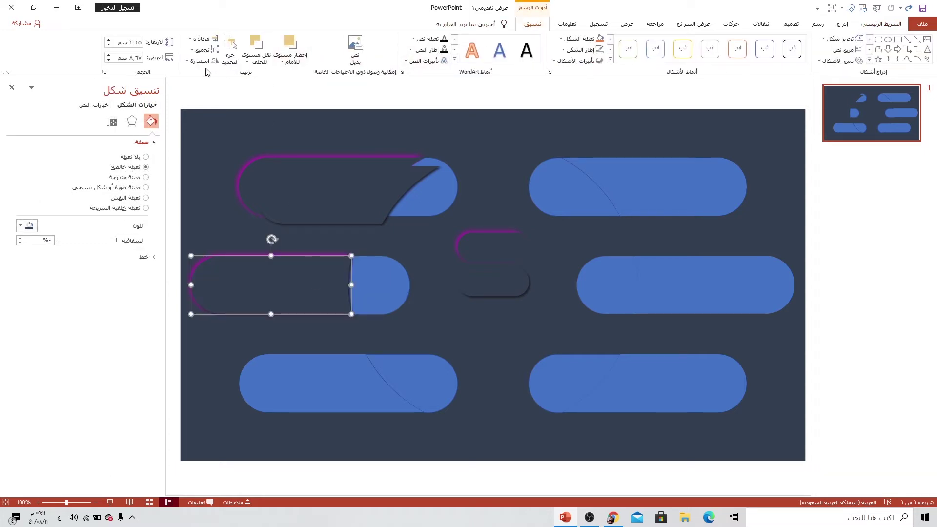
{"action": "left_click", "coordinate": [197, 39]}
{"action": "left_click", "coordinate": [195, 44]}
{"action": "left_click", "coordinate": [195, 42]}
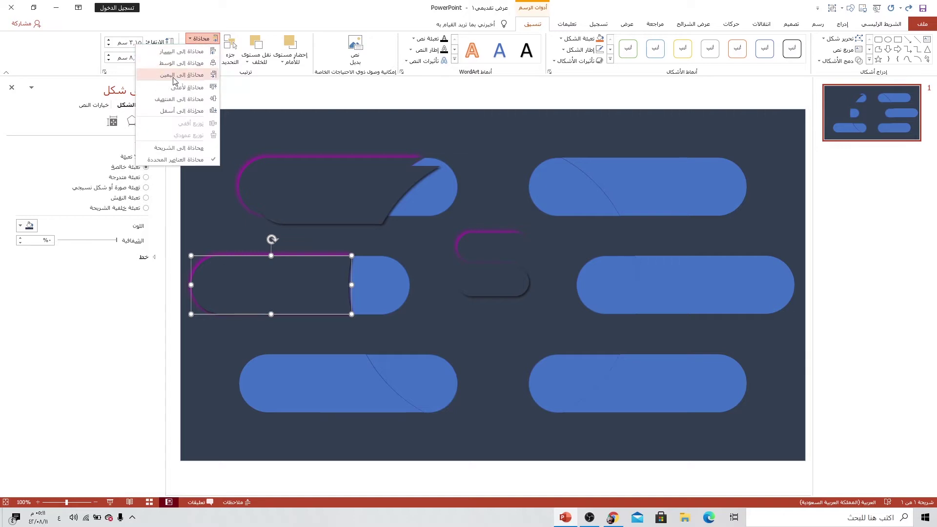
{"action": "left_click", "coordinate": [323, 350]}
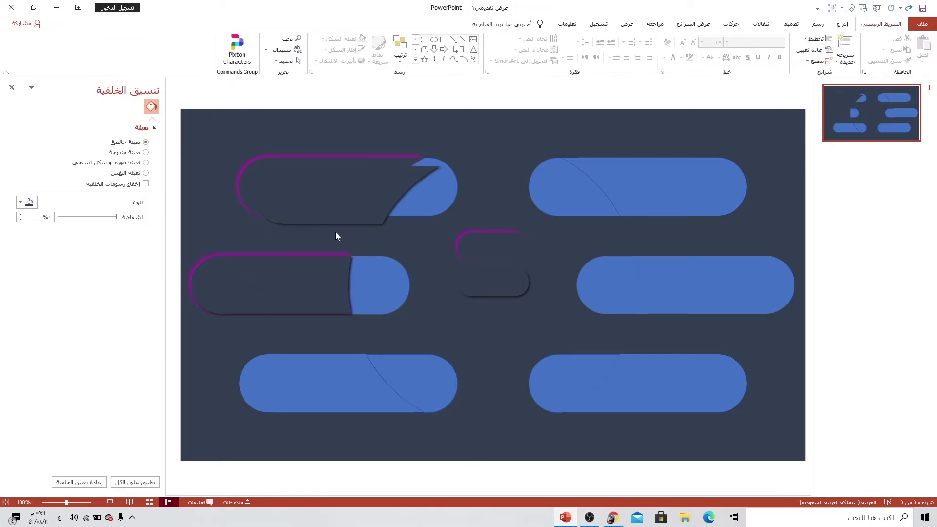
{"action": "left_click", "coordinate": [396, 155]}
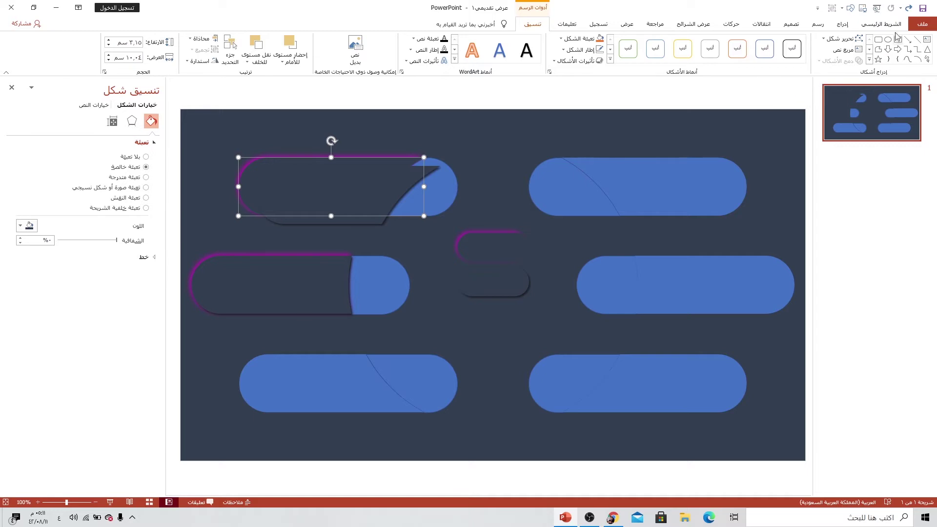
Step: Paint the dark glowing style onto the bottom-left and all three right-hand capsules
{"action": "left_click", "coordinate": [873, 59]}
{"action": "left_click", "coordinate": [303, 372]}
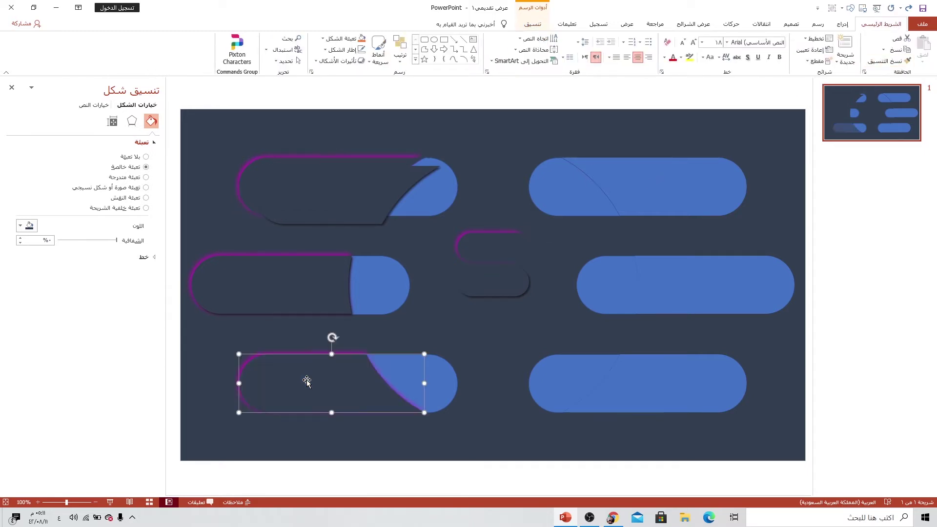
{"action": "double_click", "coordinate": [887, 60]}
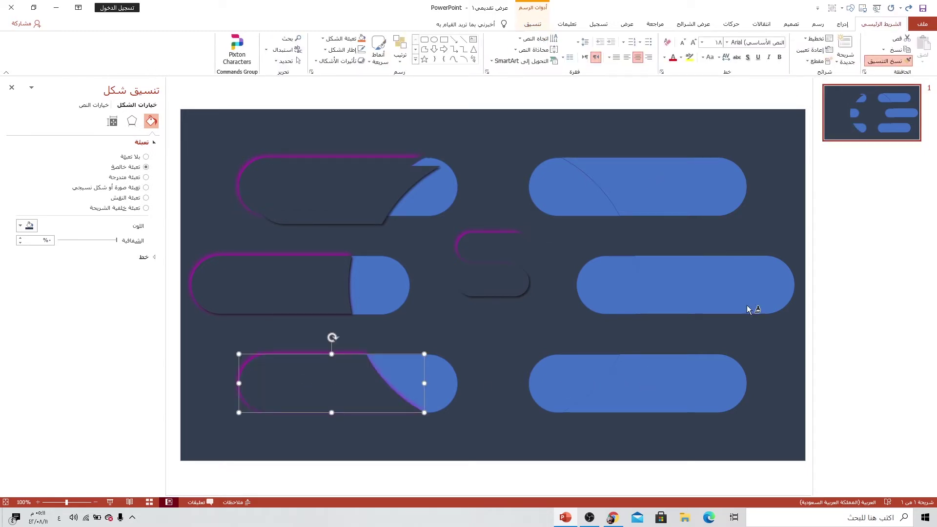
{"action": "left_click", "coordinate": [727, 366]}
{"action": "left_click", "coordinate": [708, 283]}
{"action": "left_click", "coordinate": [693, 196]}
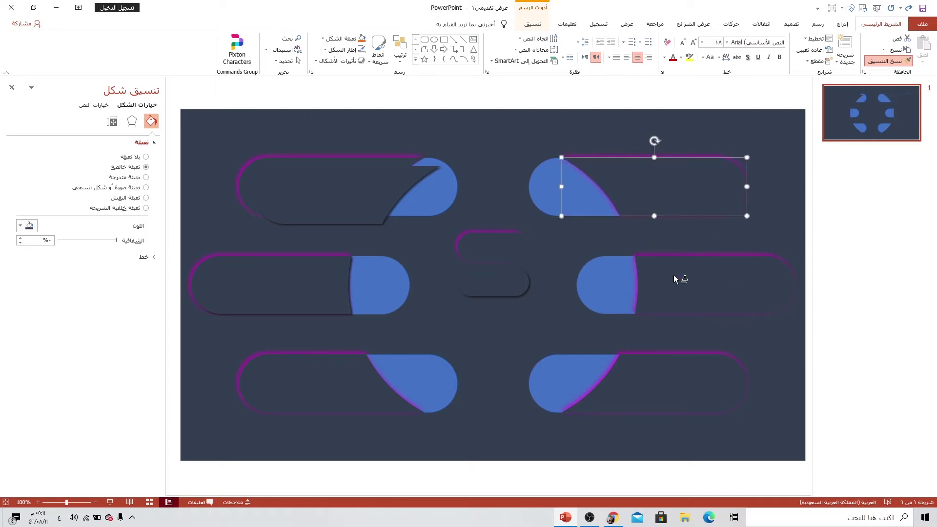
{"action": "left_click", "coordinate": [516, 144]}
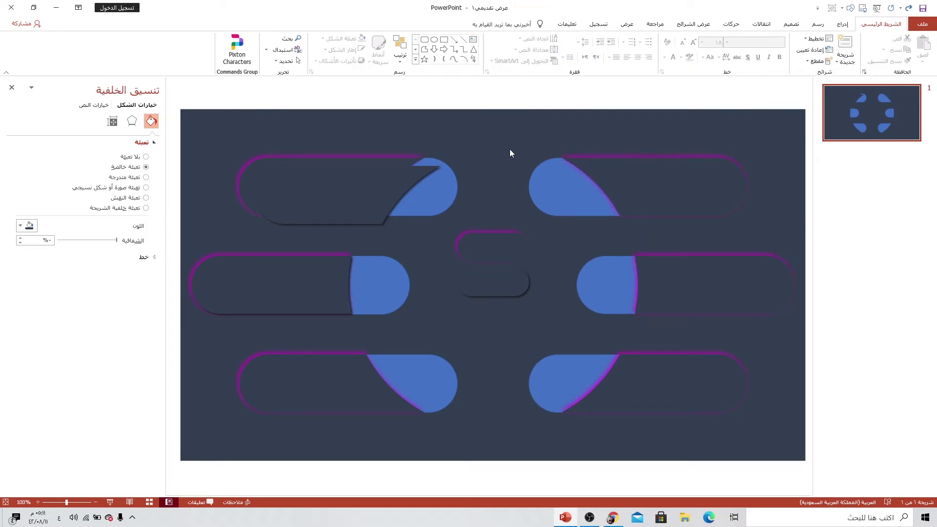
Step: Nudge the four new dark sections slightly right and down
{"action": "left_click", "coordinate": [329, 375]}
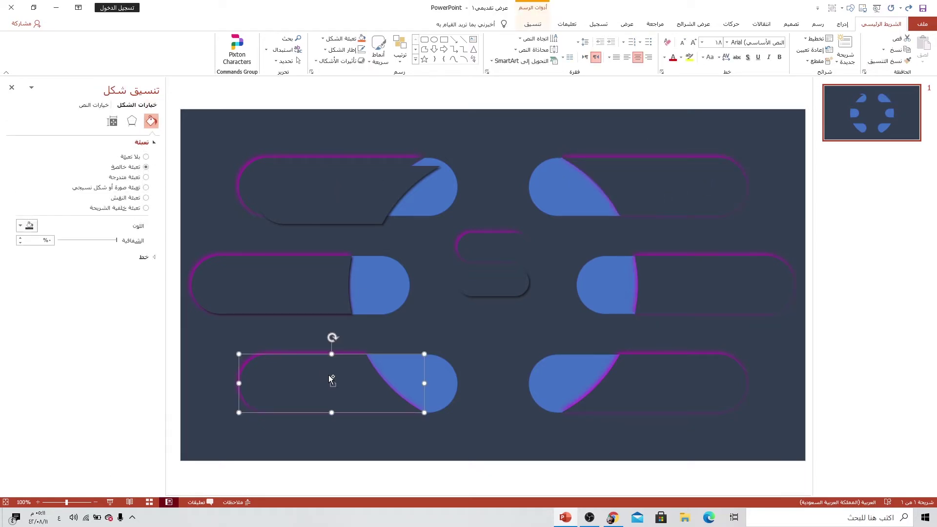
{"action": "left_click_drag", "start_coordinate": [330, 376], "coordinate": [336, 381]}
{"action": "left_click", "coordinate": [624, 385]}
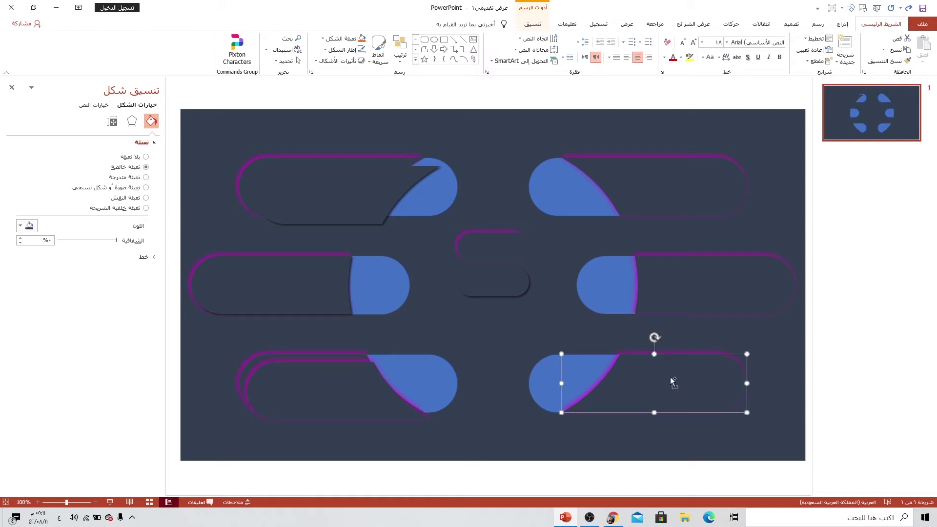
{"action": "left_click_drag", "start_coordinate": [670, 377], "coordinate": [676, 384]}
{"action": "left_click", "coordinate": [710, 289]}
{"action": "left_click_drag", "start_coordinate": [710, 288], "coordinate": [716, 294]}
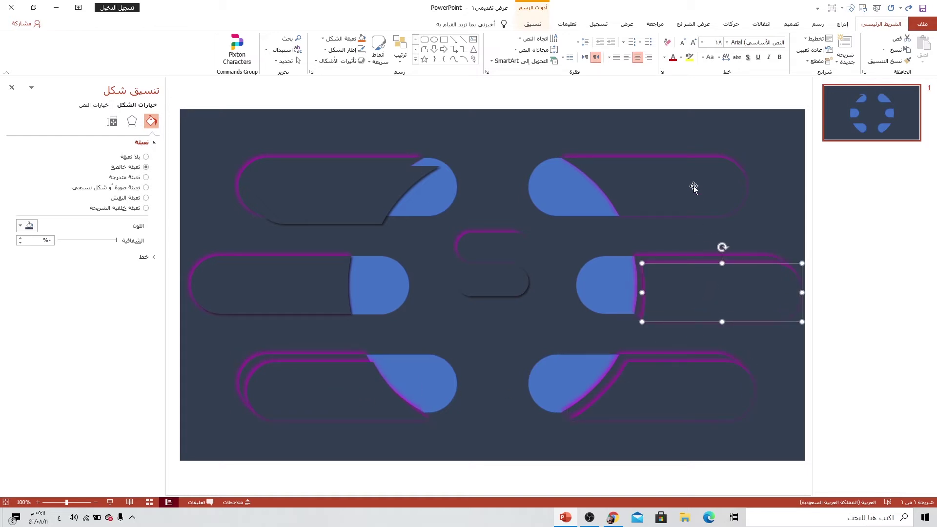
{"action": "left_click", "coordinate": [696, 190]}
{"action": "left_click_drag", "start_coordinate": [696, 190], "coordinate": [702, 195]}
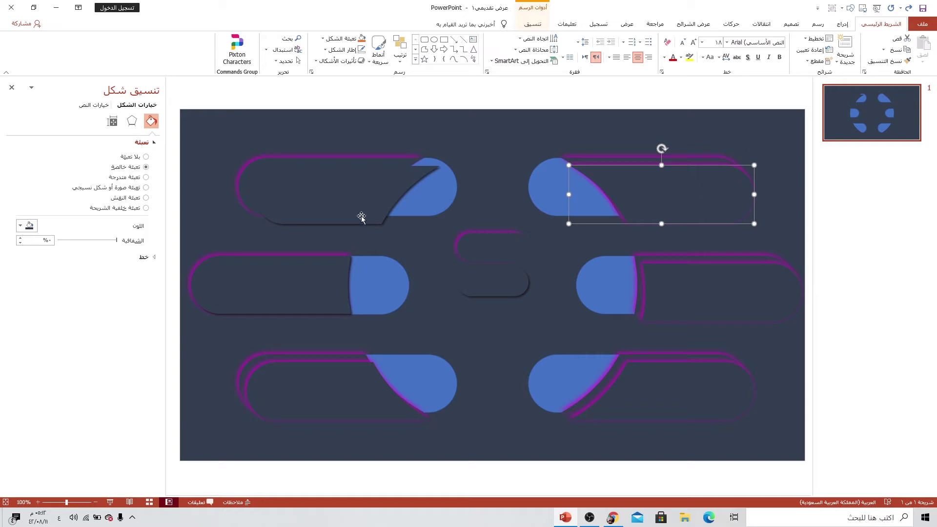
Step: Repaint the top-left shape's outline style onto the top-right, middle-right and bottom-right shapes
{"action": "left_click", "coordinate": [335, 195]}
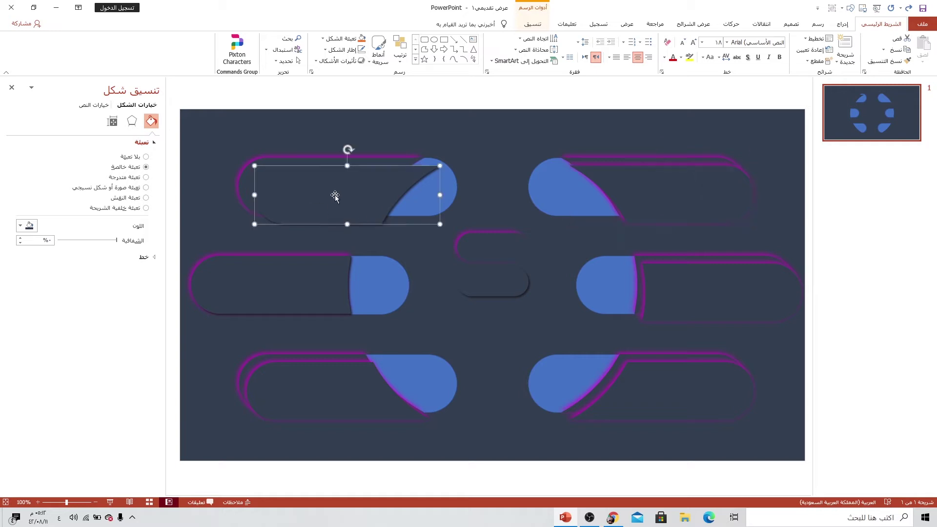
{"action": "double_click", "coordinate": [882, 62]}
{"action": "left_click", "coordinate": [683, 192]}
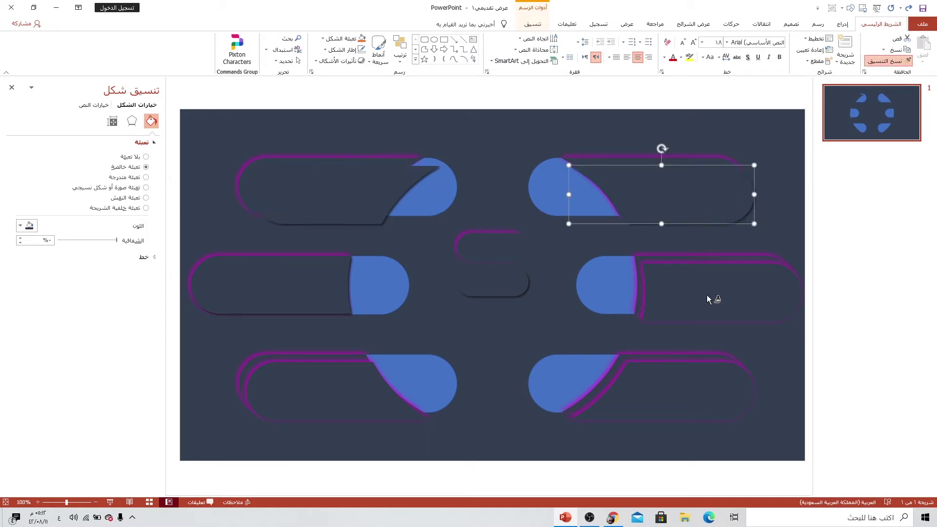
{"action": "left_click", "coordinate": [707, 295]}
{"action": "left_click", "coordinate": [611, 395]}
Step: Finish painting the outline style onto the bottom-left shape, then drag the top-left dark rectangle level with its bar
{"action": "left_click", "coordinate": [351, 389]}
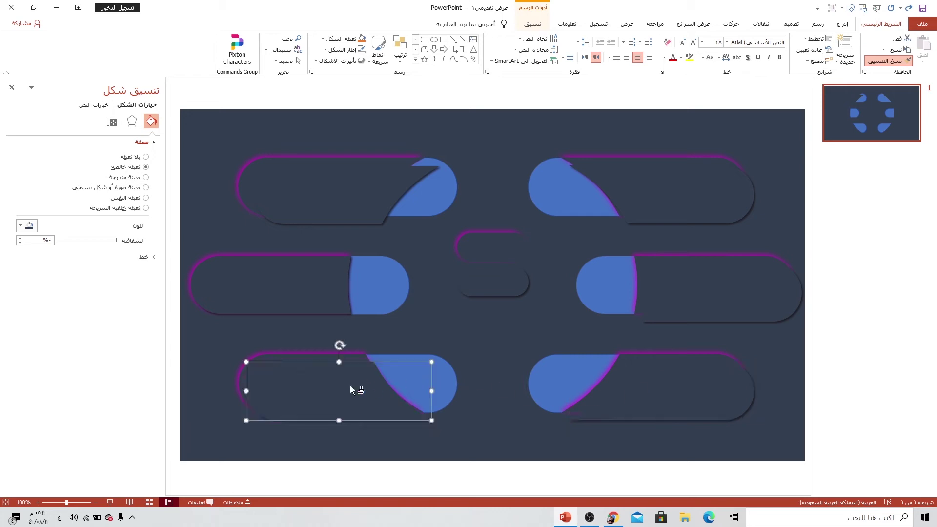
{"action": "left_click", "coordinate": [519, 251]}
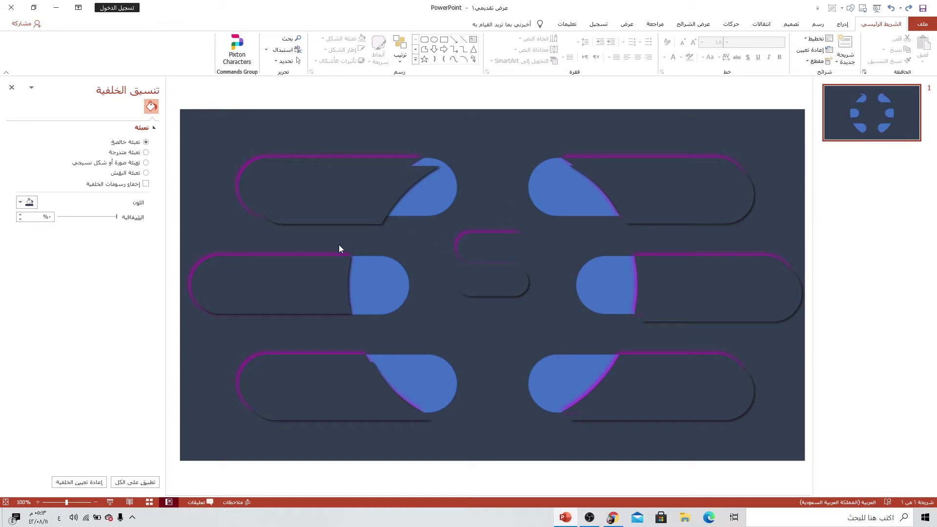
{"action": "left_click_drag", "start_coordinate": [362, 195], "coordinate": [347, 185]}
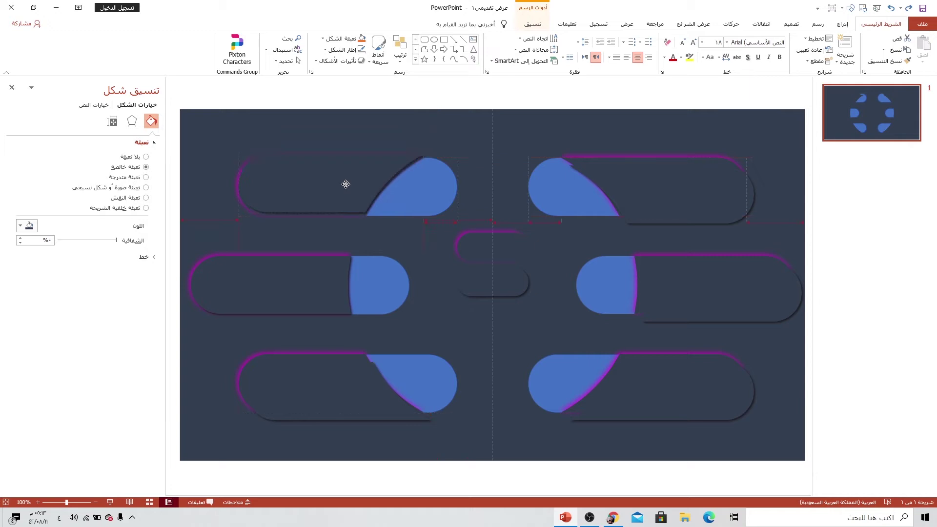
{"action": "left_click_drag", "start_coordinate": [347, 185], "coordinate": [344, 184]}
{"action": "left_click_drag", "start_coordinate": [207, 143], "coordinate": [437, 237]}
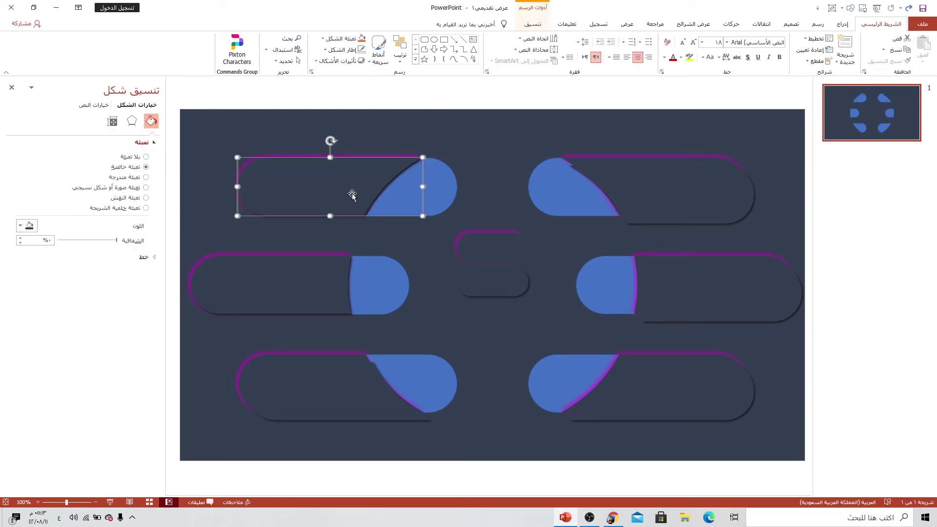
Step: Align the top-left bar's pieces by their middles
{"action": "left_click", "coordinate": [533, 25]}
{"action": "left_click", "coordinate": [200, 38]}
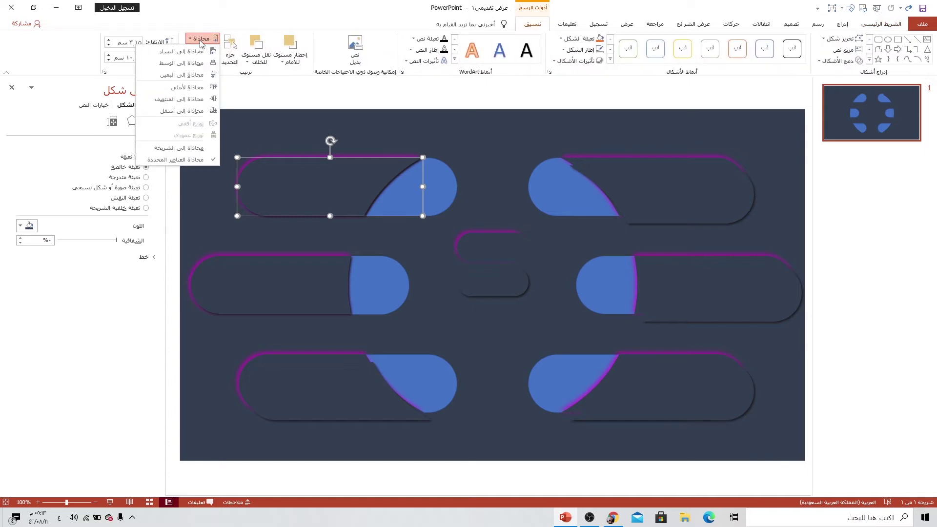
{"action": "left_click", "coordinate": [200, 38]}
{"action": "left_click", "coordinate": [200, 38]}
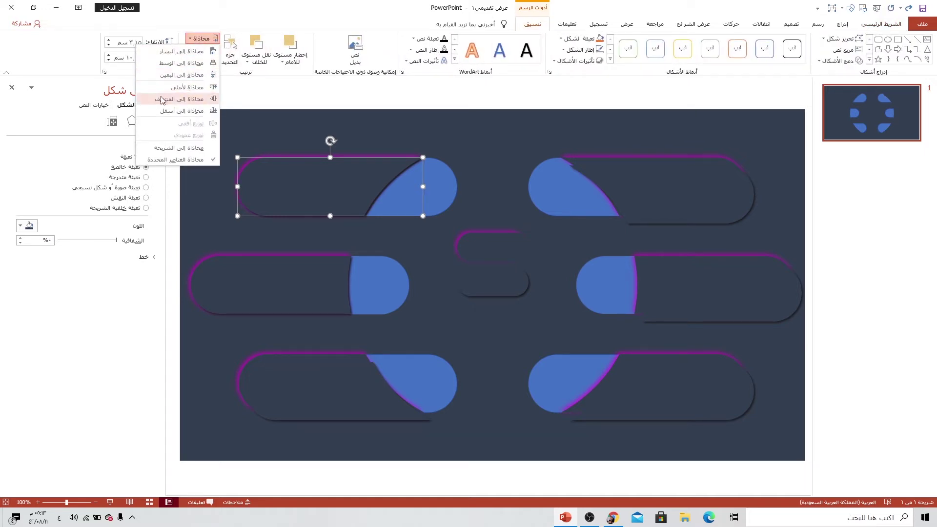
{"action": "left_click", "coordinate": [166, 99]}
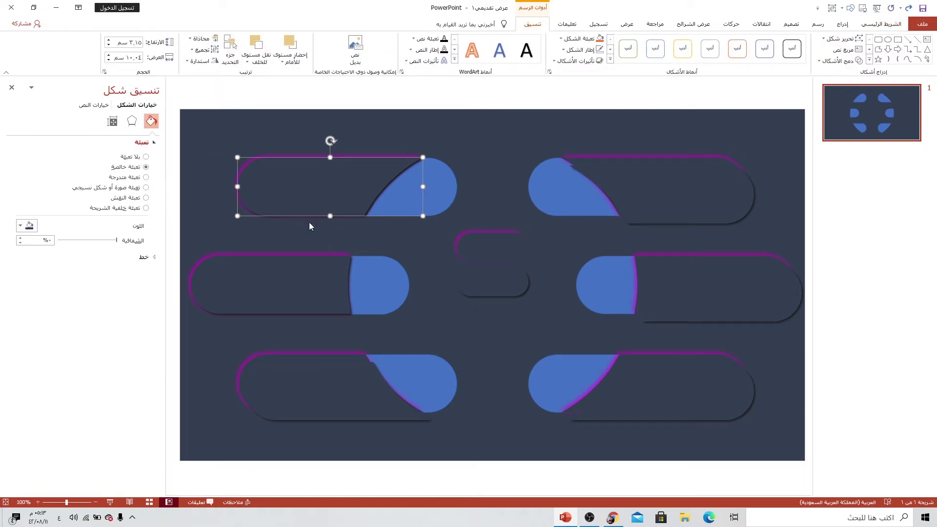
{"action": "left_click", "coordinate": [315, 230]}
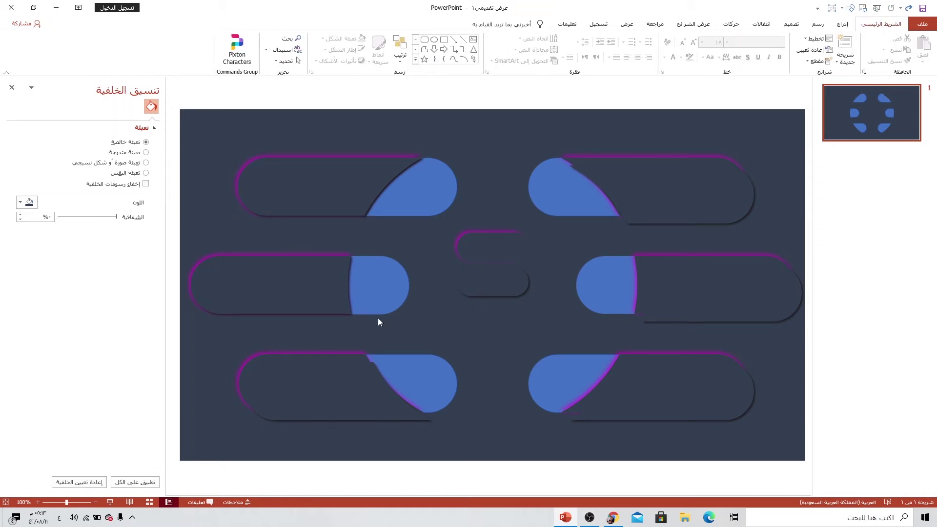
Step: Select both middle-left bar pieces and align them
{"action": "left_click_drag", "start_coordinate": [375, 238], "coordinate": [176, 330]}
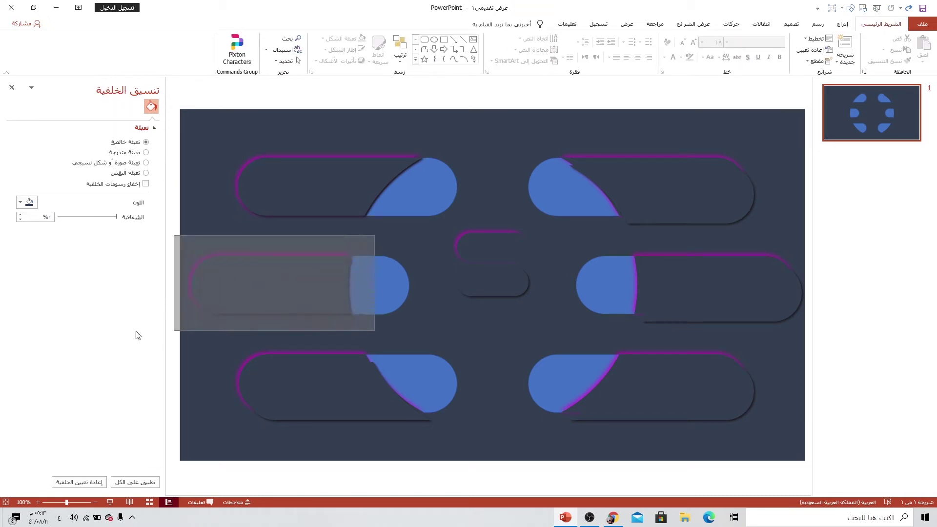
{"action": "left_click", "coordinate": [200, 38]}
{"action": "left_click", "coordinate": [201, 39]}
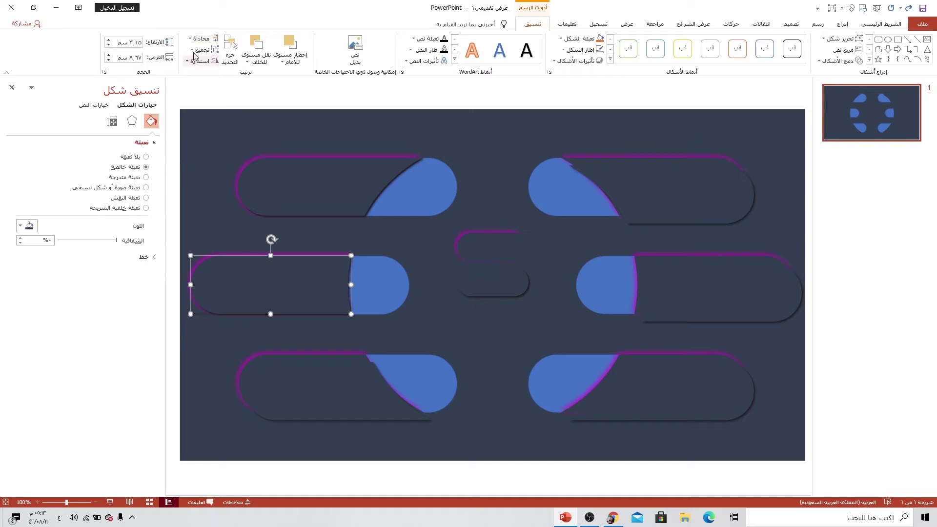
{"action": "left_click", "coordinate": [200, 39]}
{"action": "left_click", "coordinate": [170, 111]}
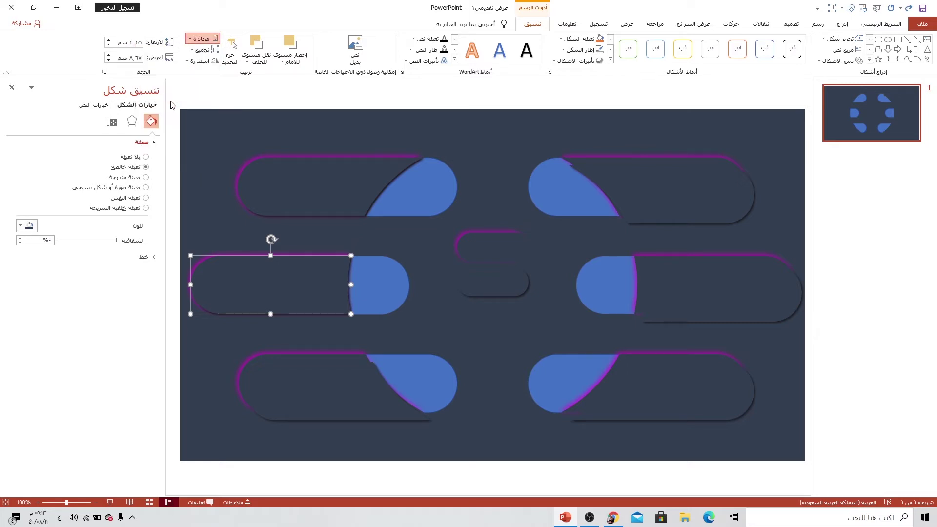
{"action": "left_click", "coordinate": [332, 337]}
Step: Nudge the bottom-left dark rectangle into place and align its bar's pieces
{"action": "left_click", "coordinate": [351, 386]}
{"action": "left_click_drag", "start_coordinate": [351, 386], "coordinate": [344, 383]}
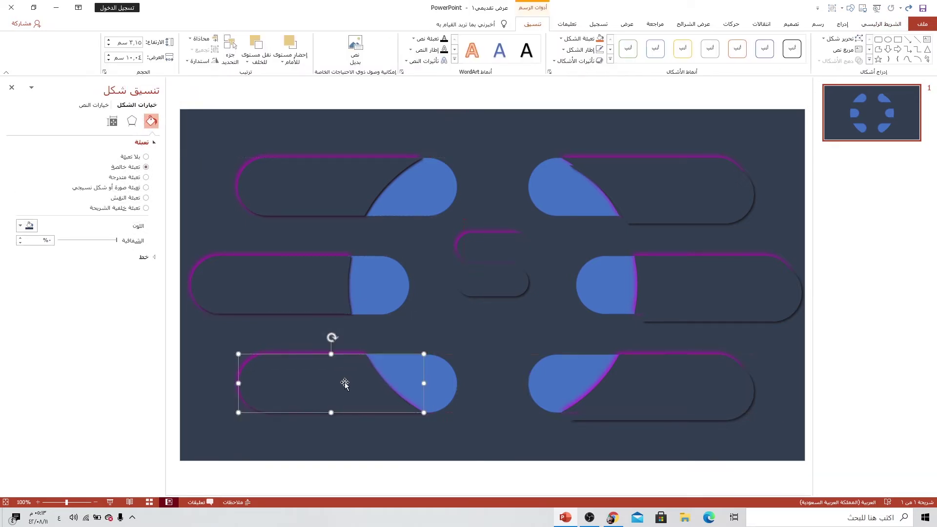
{"action": "left_click_drag", "start_coordinate": [208, 334], "coordinate": [435, 436]}
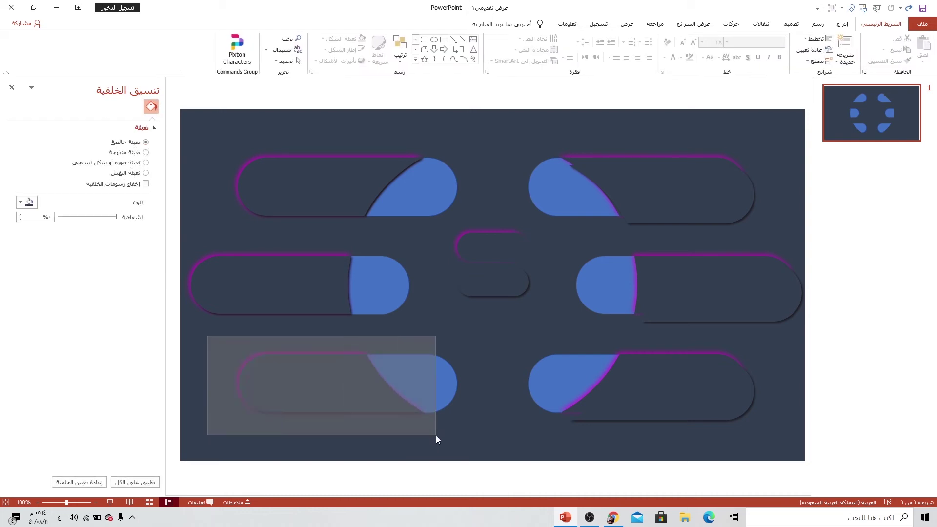
{"action": "left_click", "coordinate": [200, 38]}
{"action": "left_click", "coordinate": [175, 88]}
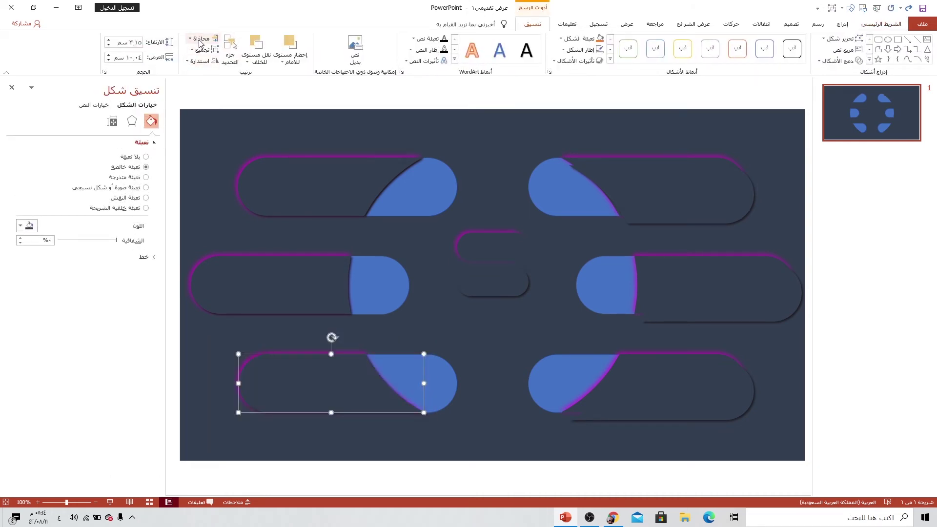
{"action": "left_click", "coordinate": [200, 38]}
{"action": "left_click", "coordinate": [175, 88]}
{"action": "left_click", "coordinate": [532, 318]}
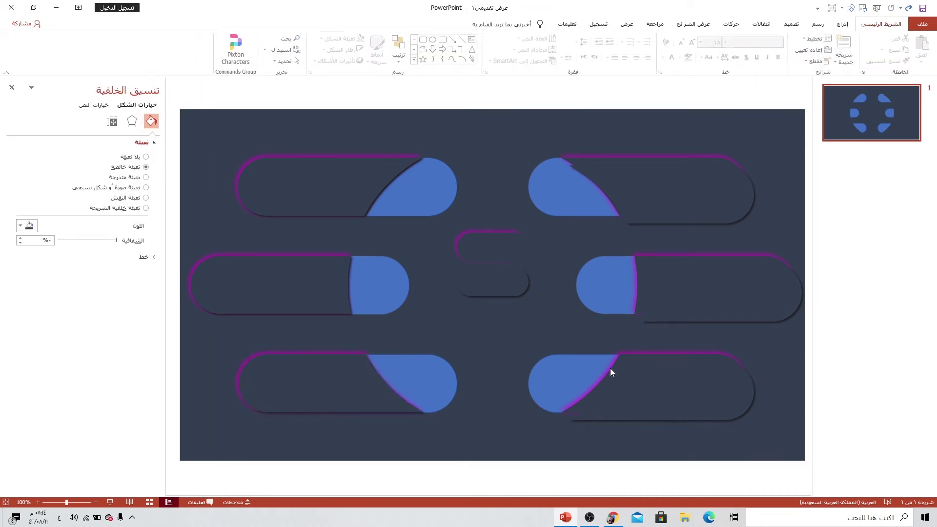
Step: Move the bottom-right dark rectangle into line and align that bar's pieces
{"action": "left_click", "coordinate": [637, 390]}
{"action": "left_click_drag", "start_coordinate": [637, 390], "coordinate": [632, 382]}
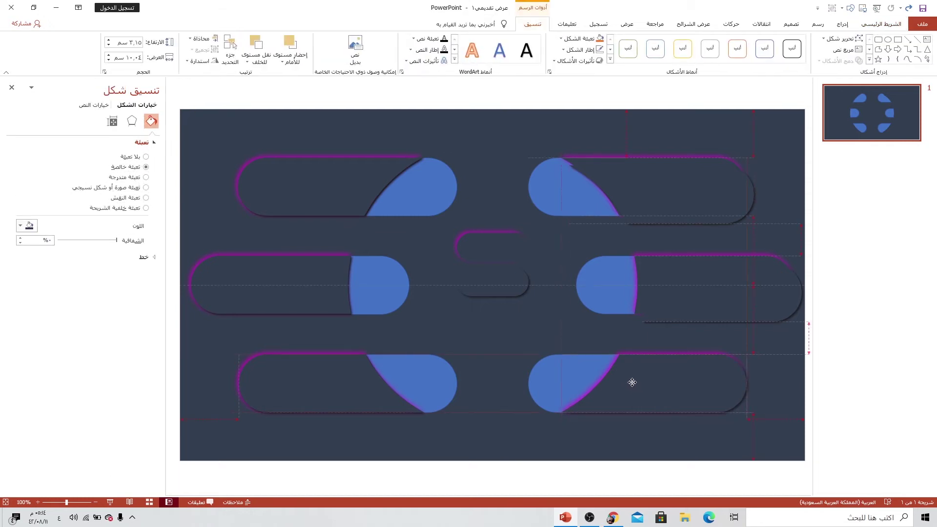
{"action": "left_click_drag", "start_coordinate": [553, 327], "coordinate": [783, 446]}
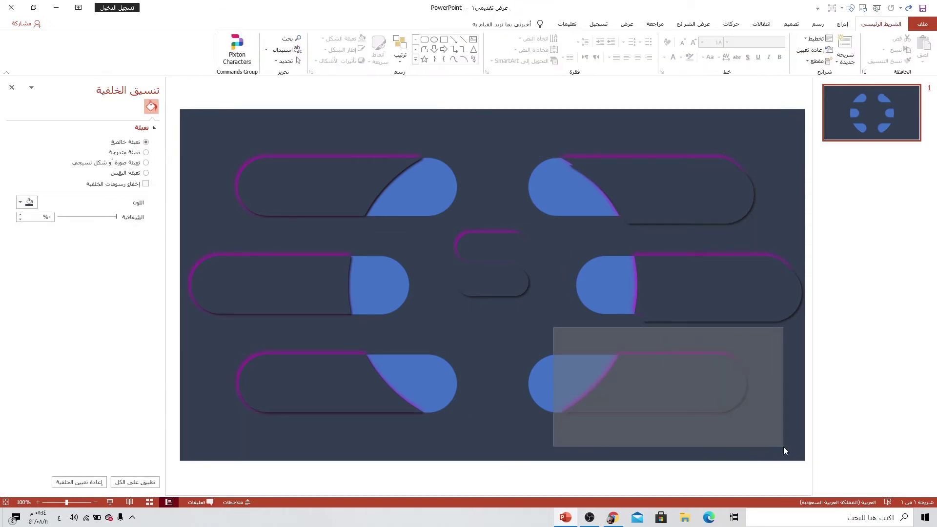
{"action": "left_click", "coordinate": [203, 38]}
{"action": "left_click", "coordinate": [182, 55]}
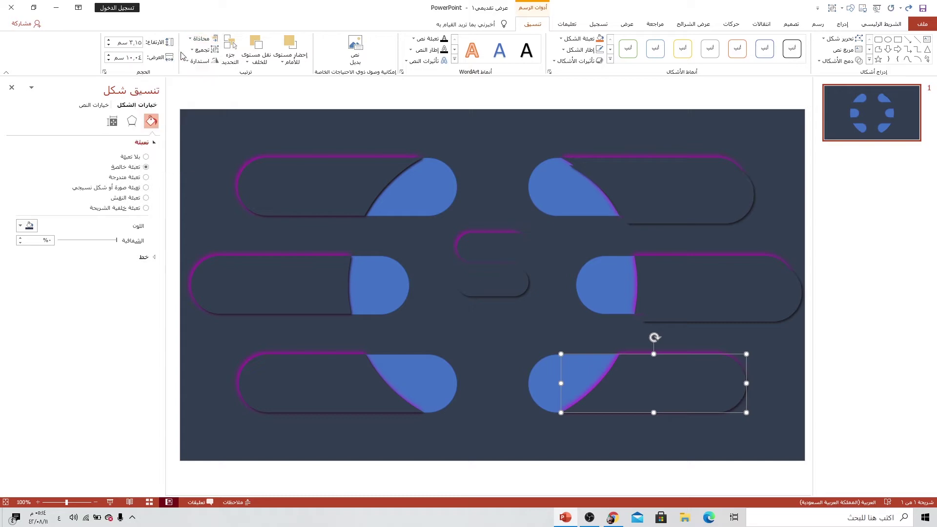
{"action": "left_click", "coordinate": [202, 38]}
{"action": "left_click", "coordinate": [216, 130]}
Step: Line up the middle-right dark rectangle and align that bar's pieces by their middles
{"action": "left_click_drag", "start_coordinate": [702, 300], "coordinate": [695, 292]}
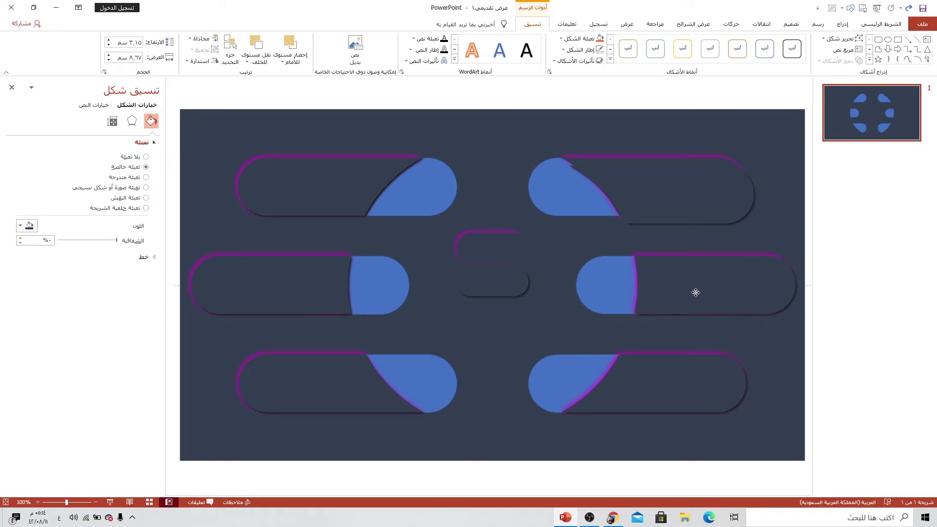
{"action": "left_click_drag", "start_coordinate": [619, 238], "coordinate": [808, 326]}
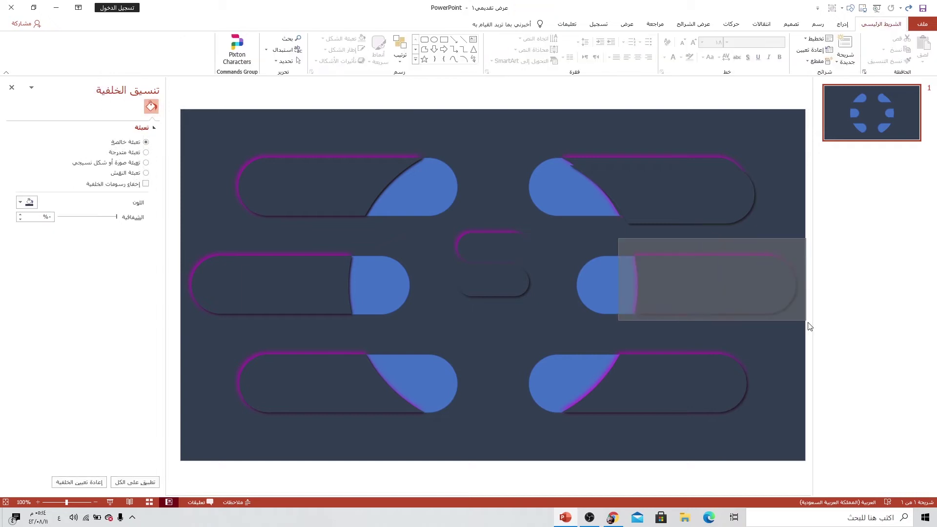
{"action": "left_click", "coordinate": [202, 38]}
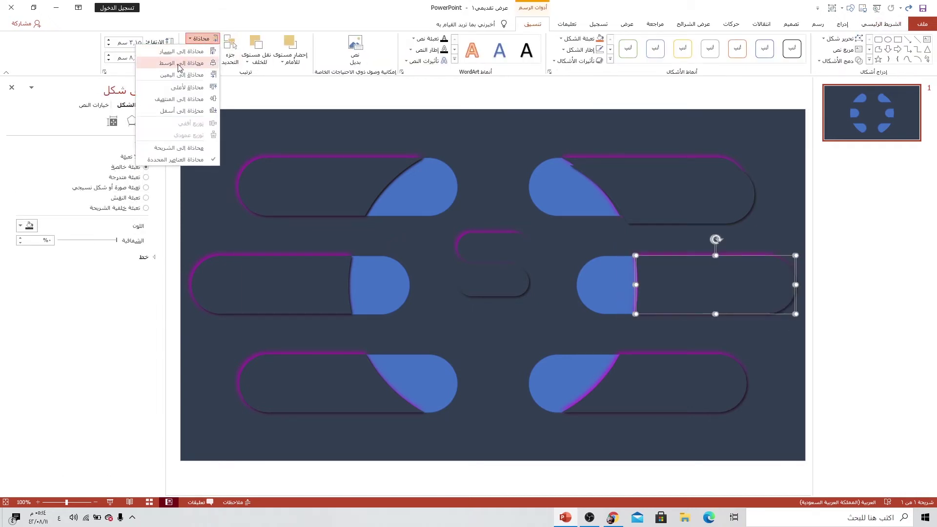
{"action": "left_click", "coordinate": [199, 45]}
{"action": "left_click", "coordinate": [198, 43]}
{"action": "left_click", "coordinate": [203, 100]}
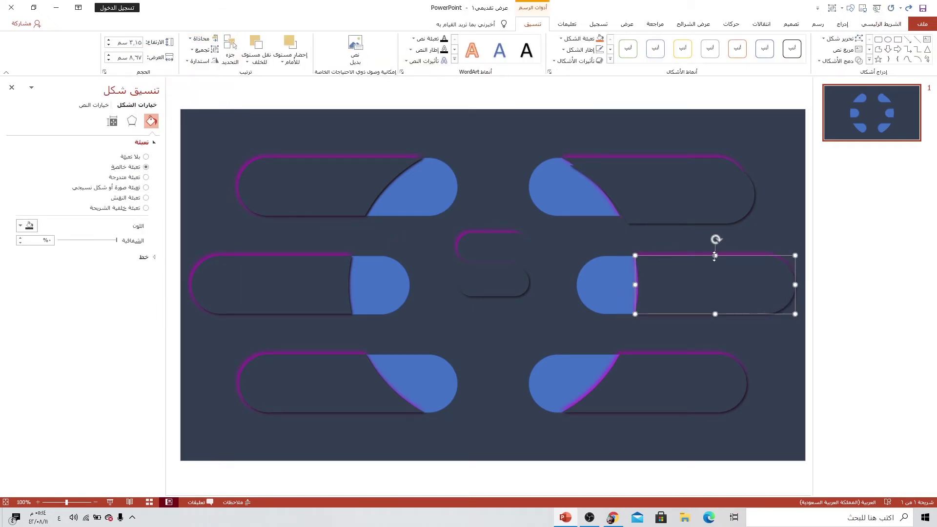
Step: Move the top-right dark rectangle into line and align the top-right bar's pieces
{"action": "left_click_drag", "start_coordinate": [659, 199], "coordinate": [653, 191]}
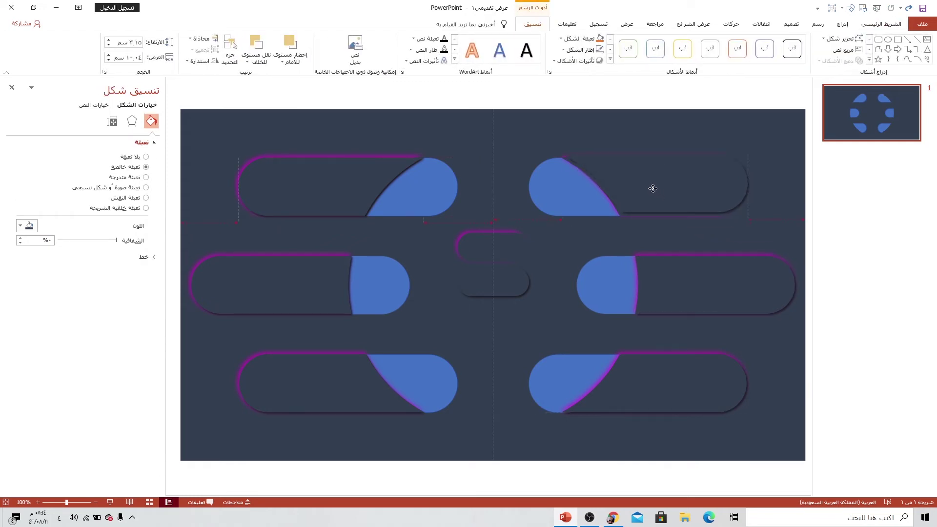
{"action": "left_click_drag", "start_coordinate": [553, 139], "coordinate": [783, 227]}
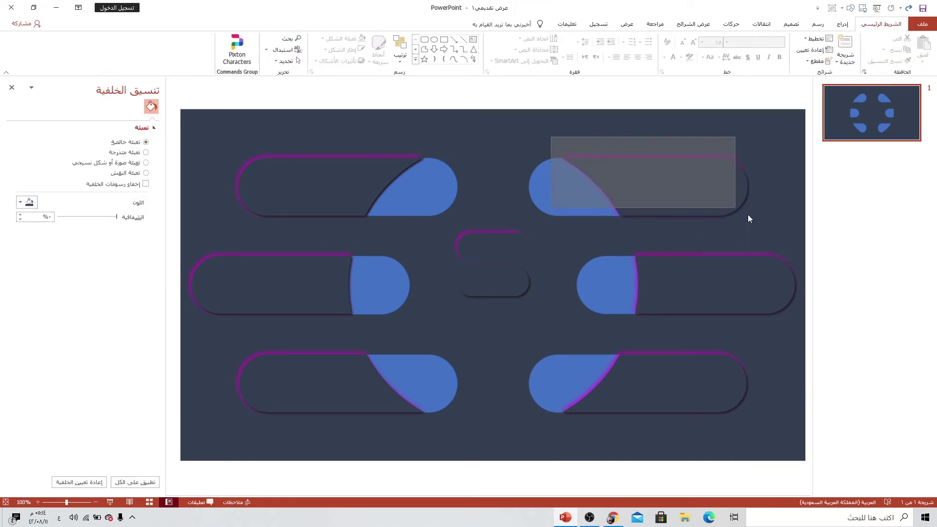
{"action": "left_click", "coordinate": [197, 39]}
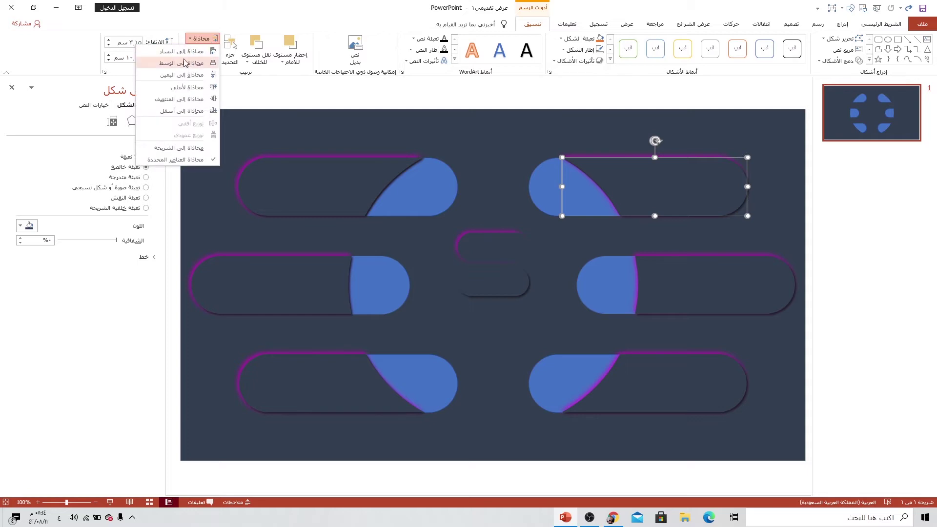
{"action": "left_click", "coordinate": [197, 49]}
{"action": "left_click", "coordinate": [201, 39]}
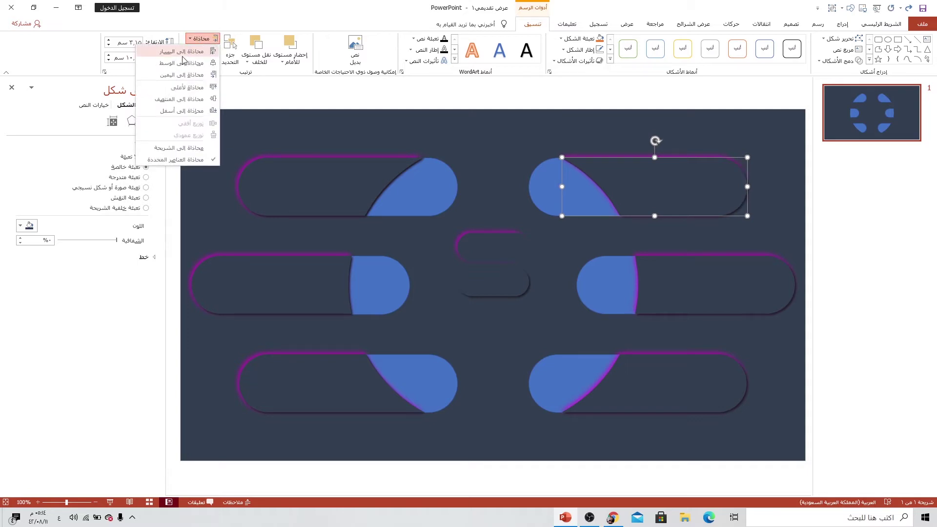
{"action": "left_click", "coordinate": [165, 99]}
{"action": "left_click", "coordinate": [493, 151]}
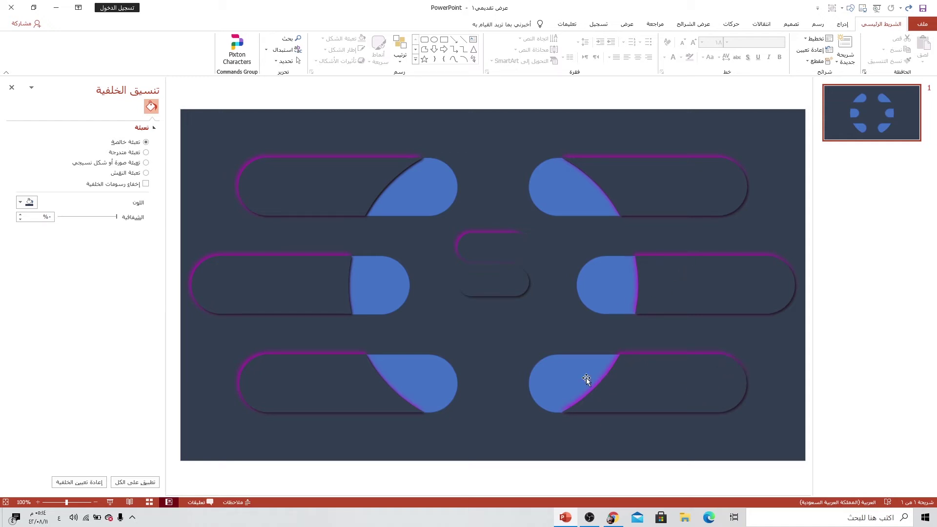
Step: Fill the top-left blue end piece with the dark background colour and remove its outline
{"action": "left_click", "coordinate": [420, 188]}
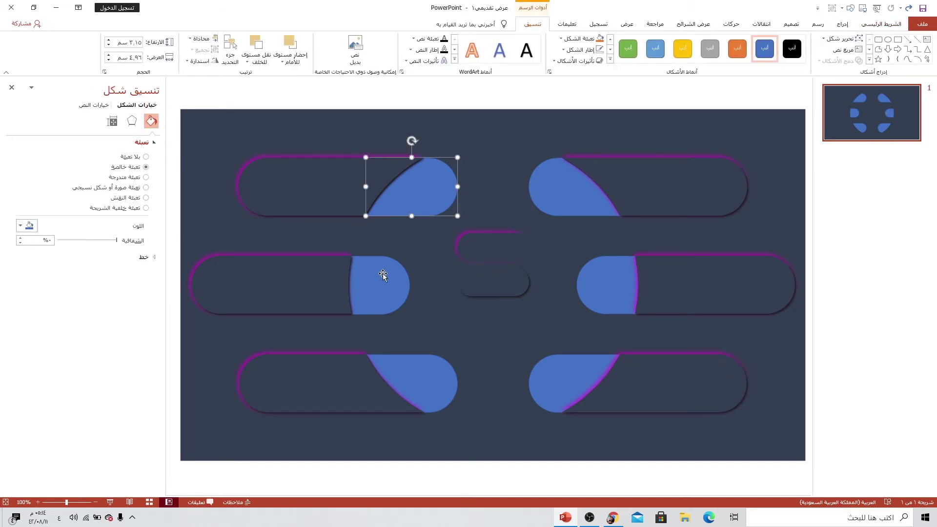
{"action": "left_click", "coordinate": [383, 276]}
{"action": "left_click", "coordinate": [428, 201]}
{"action": "left_click", "coordinate": [20, 226]}
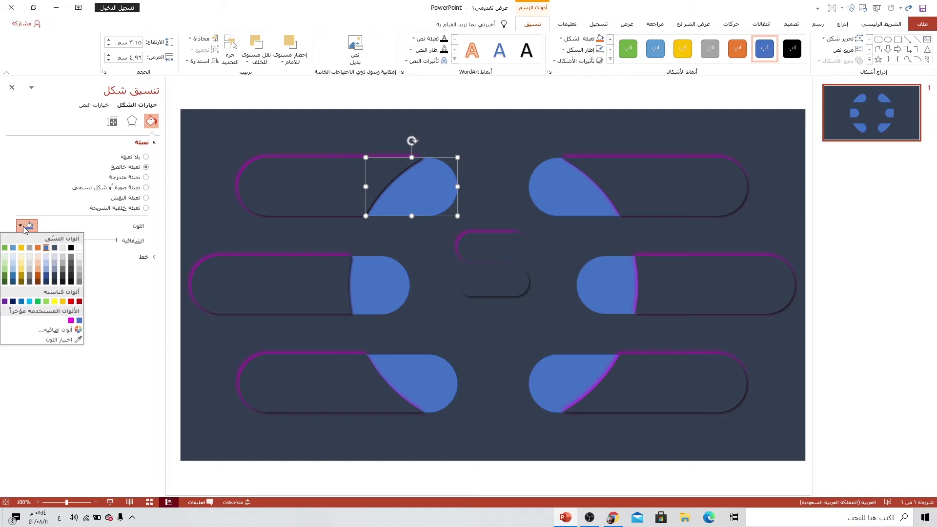
{"action": "left_click", "coordinate": [55, 276]}
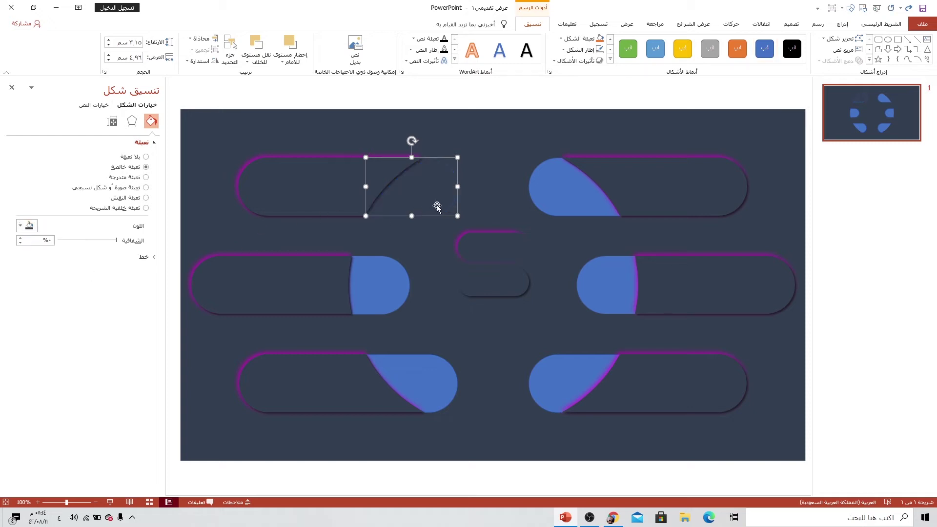
{"action": "left_click", "coordinate": [144, 257]}
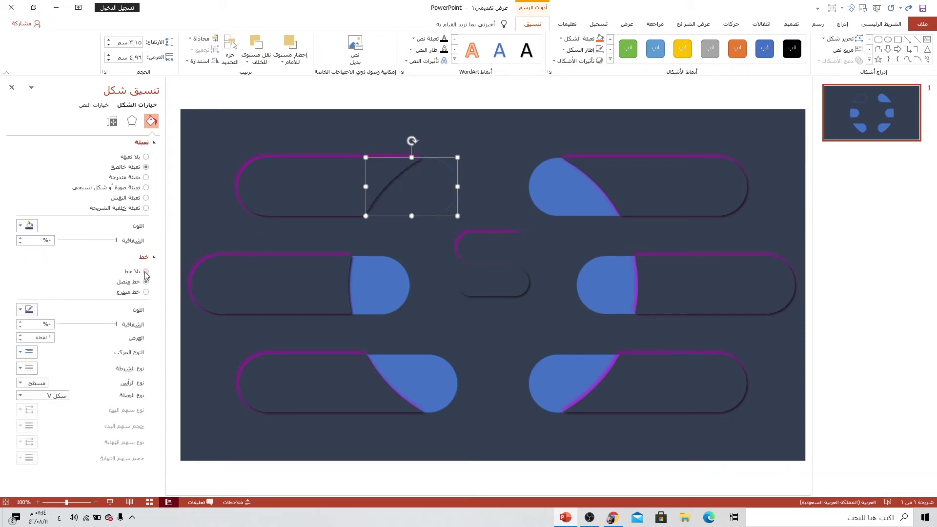
{"action": "left_click", "coordinate": [146, 272]}
Step: Apply an Inner shadow preset to the end piece
{"action": "left_click", "coordinate": [132, 121]}
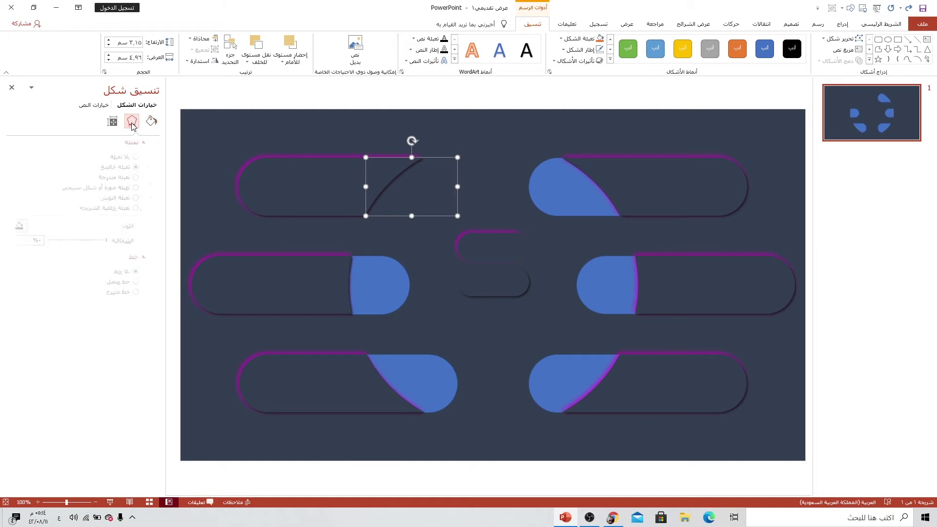
{"action": "left_click", "coordinate": [143, 143]}
{"action": "left_click", "coordinate": [19, 156]}
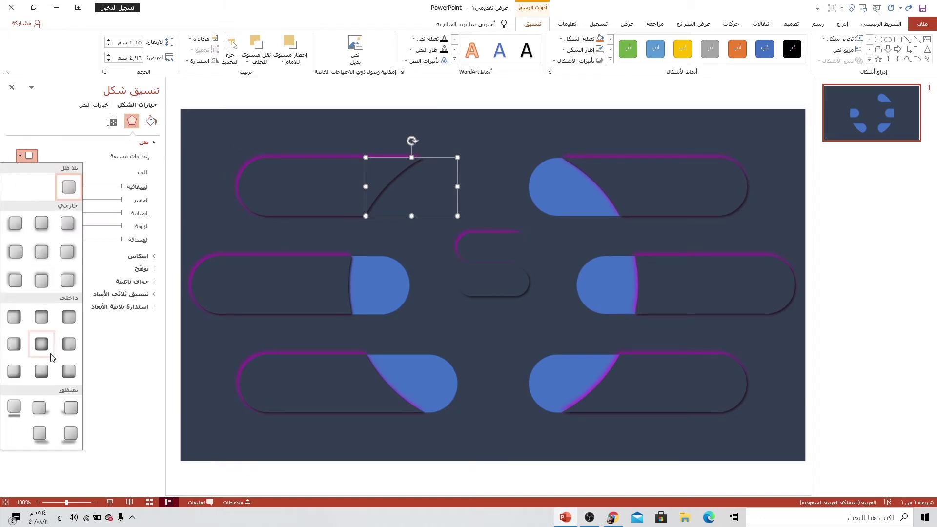
{"action": "left_click", "coordinate": [15, 317]}
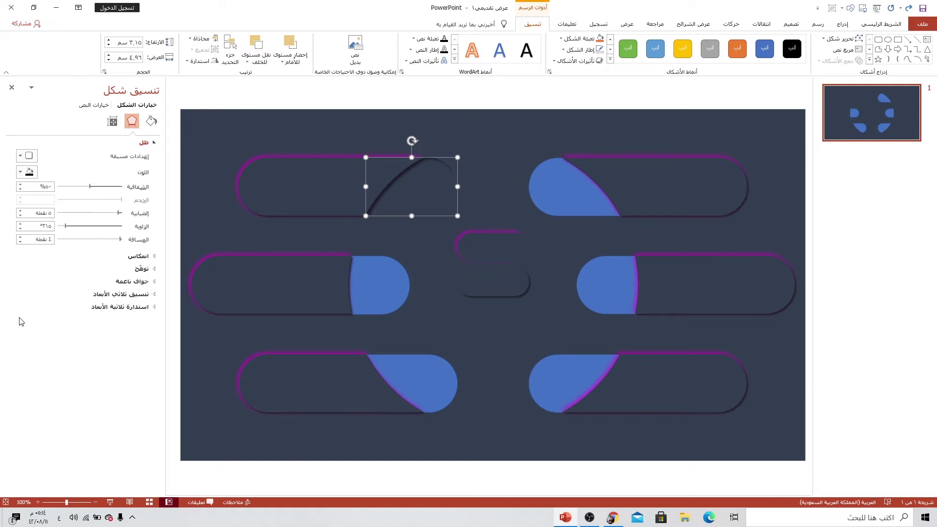
{"action": "left_click", "coordinate": [20, 156]}
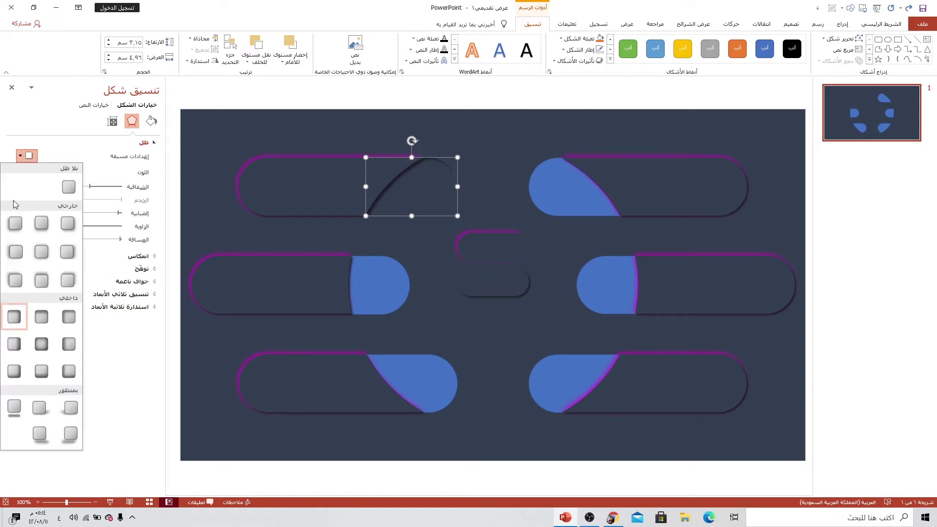
{"action": "left_click", "coordinate": [72, 323]}
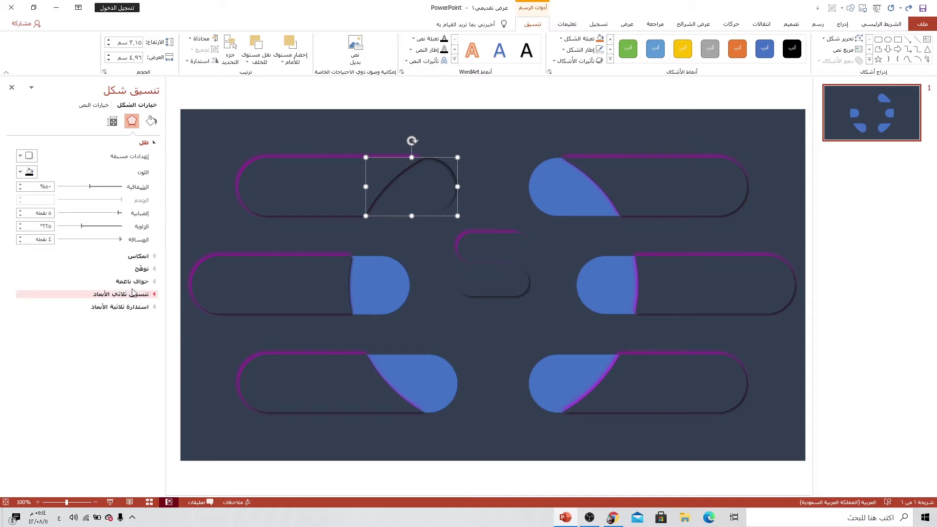
Step: Make the inner shadow more opaque, blurrier and deeper, then check the result
{"action": "left_click_drag", "start_coordinate": [98, 189], "coordinate": [107, 190]}
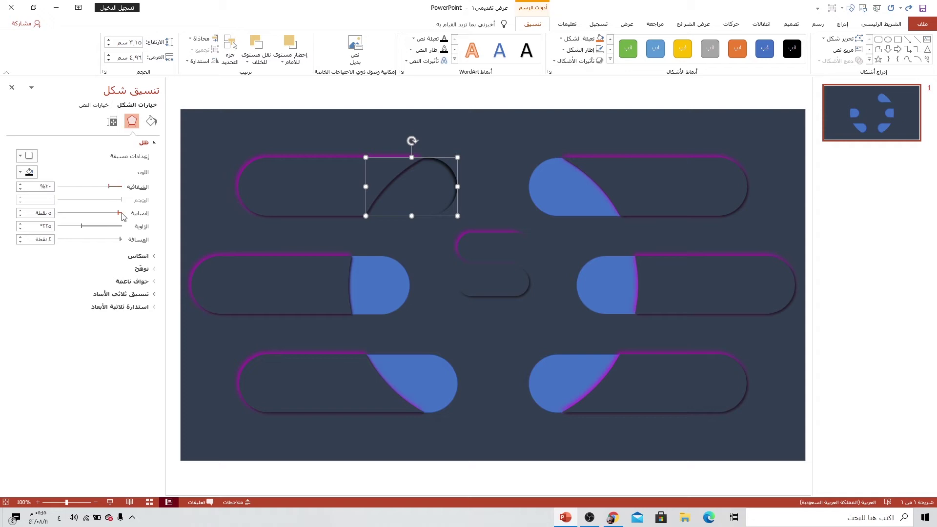
{"action": "left_click_drag", "start_coordinate": [120, 213], "coordinate": [114, 214]}
{"action": "left_click_drag", "start_coordinate": [121, 240], "coordinate": [119, 241]}
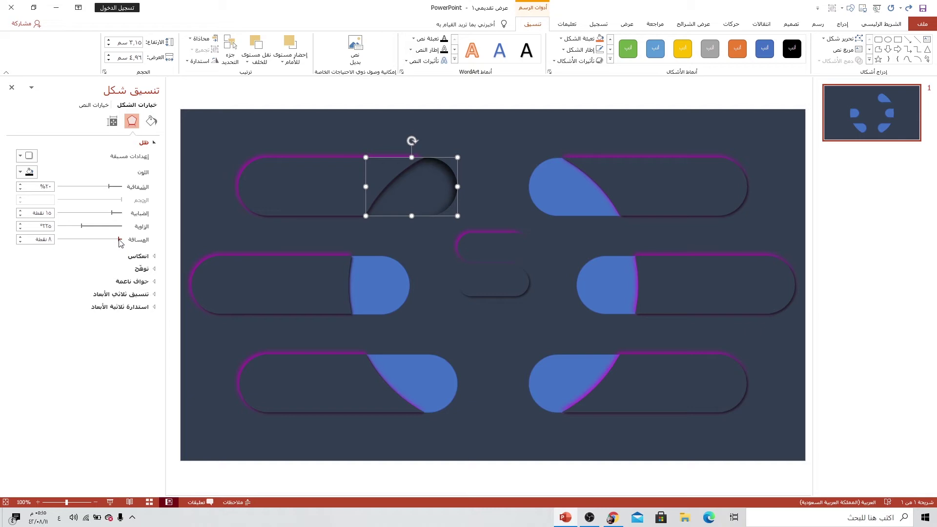
{"action": "left_click", "coordinate": [470, 227]}
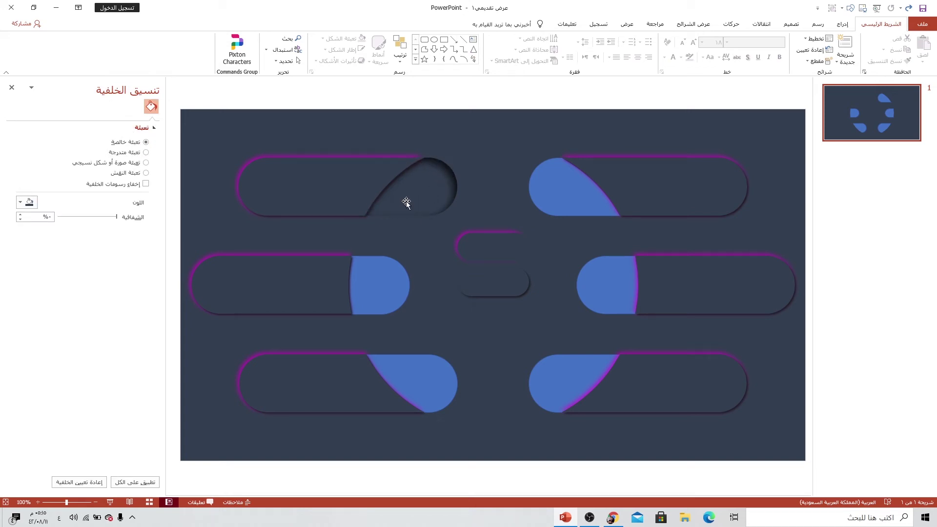
{"action": "left_click", "coordinate": [420, 192]}
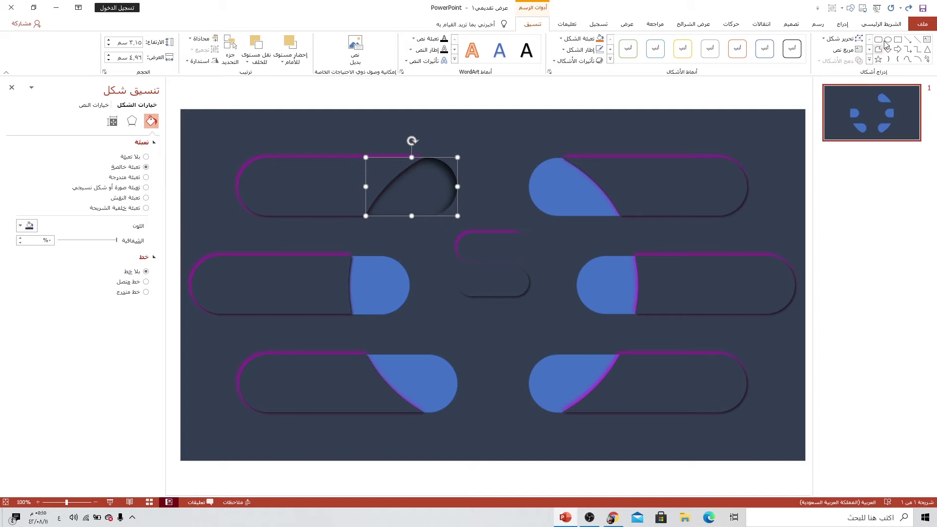
Step: Paint the teardrop's dark inset style onto the middle-left, bottom-left, bottom-right, middle-right and top-right end pieces, then select both small centre shapes
{"action": "left_click", "coordinate": [893, 24]}
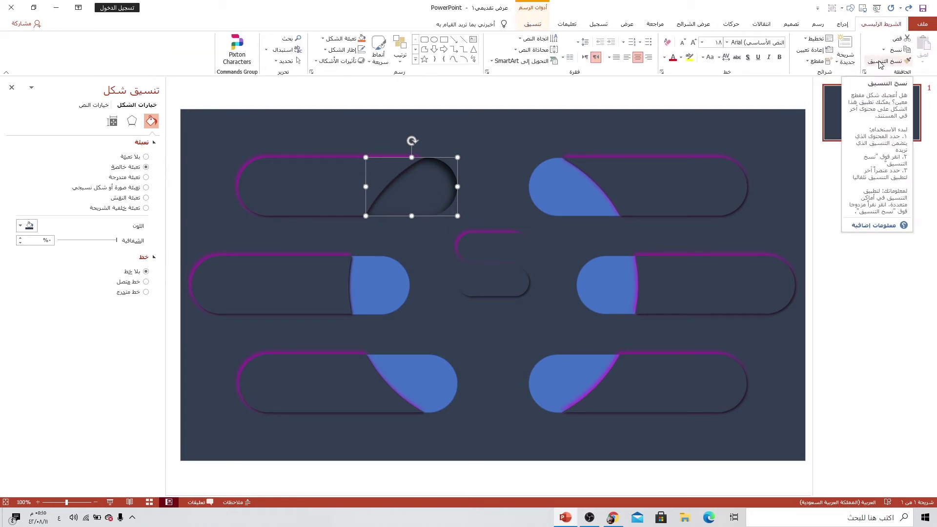
{"action": "left_click", "coordinate": [880, 62]}
{"action": "left_click", "coordinate": [386, 270]}
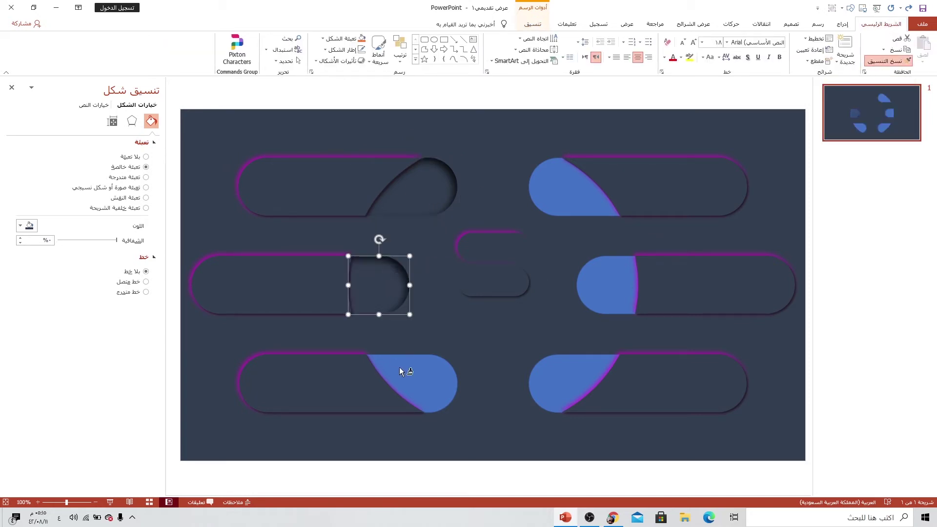
{"action": "left_click", "coordinate": [417, 380]}
{"action": "left_click", "coordinate": [564, 382]}
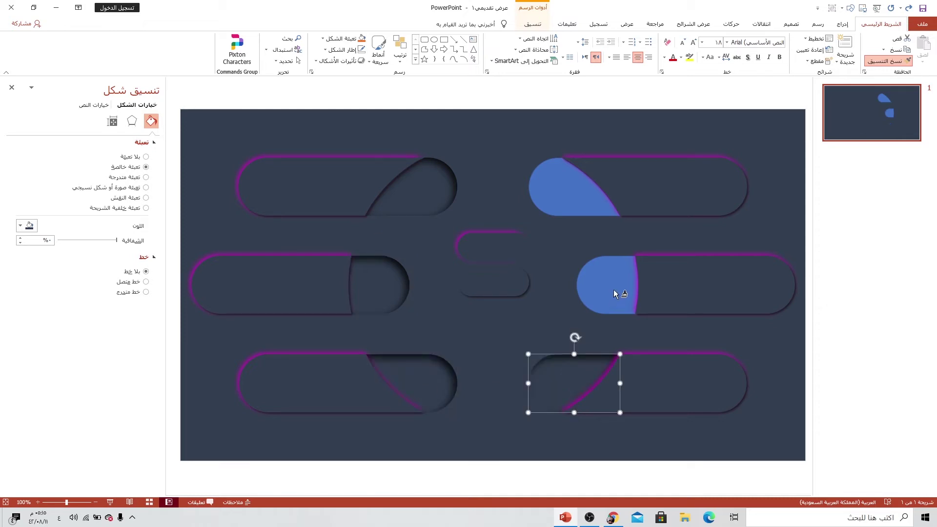
{"action": "left_click", "coordinate": [612, 306]}
{"action": "left_click", "coordinate": [561, 205]}
{"action": "left_click", "coordinate": [546, 256]}
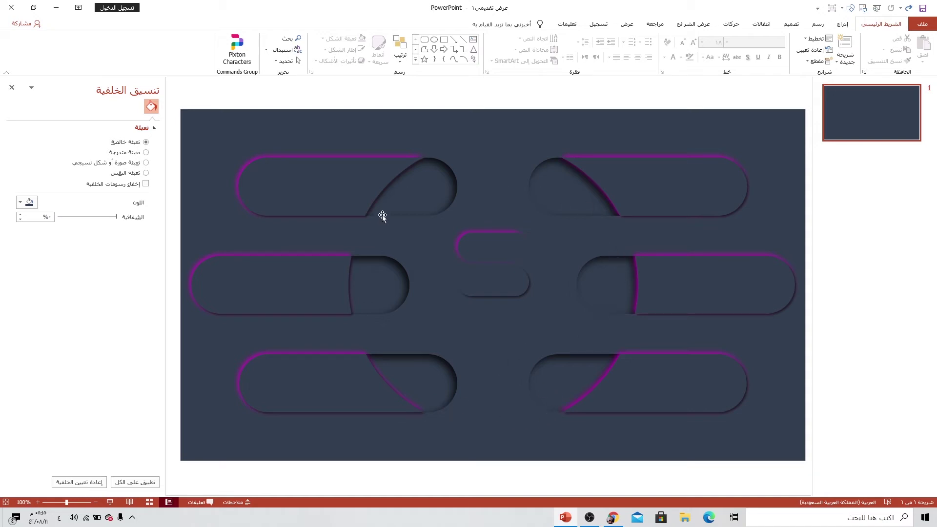
{"action": "left_click", "coordinate": [485, 283]}
{"action": "left_click", "coordinate": [488, 246], "text": "shift"}
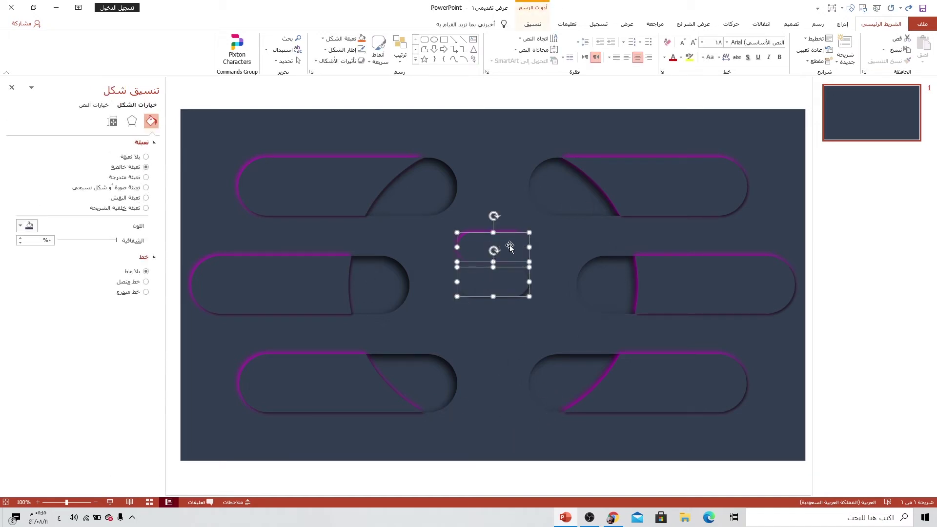
Step: Move the two small centre shapes to the top and draw a blue circle at the slide centre
{"action": "mouse_move", "coordinate": [508, 244]}
{"action": "left_mouse_down"}
{"action": "mouse_move", "coordinate": [489, 163]}
{"action": "mouse_move", "coordinate": [508, 134]}
{"action": "mouse_move", "coordinate": [601, 131]}
{"action": "left_mouse_up"}
{"action": "left_click", "coordinate": [508, 238]}
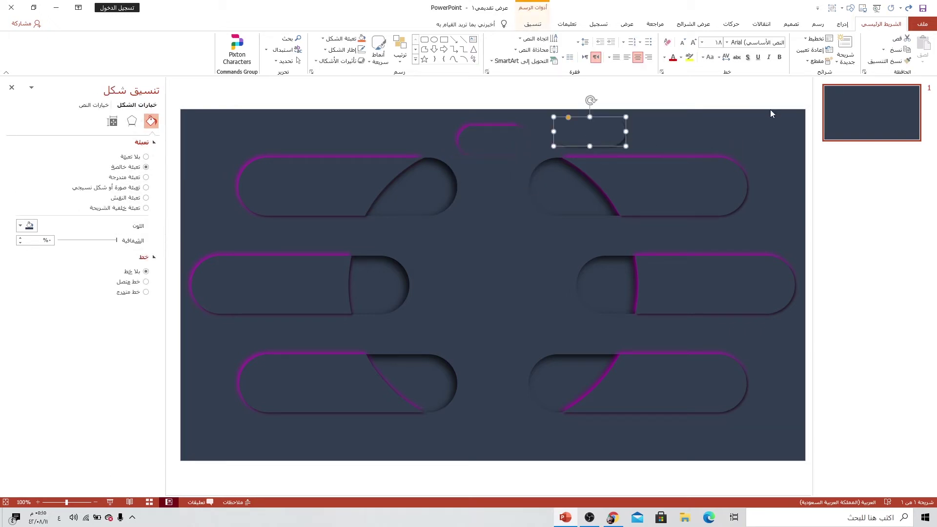
{"action": "left_click", "coordinate": [842, 25]}
{"action": "left_click", "coordinate": [782, 58]}
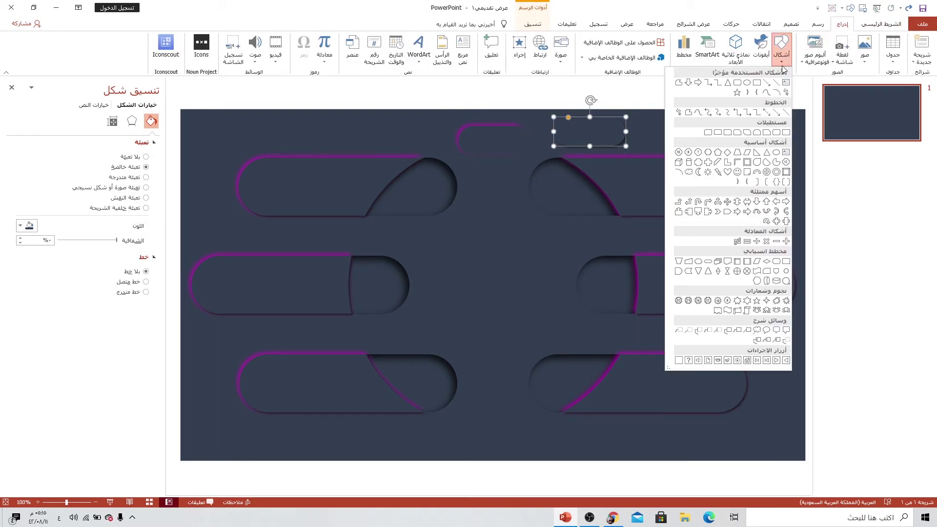
{"action": "left_click", "coordinate": [728, 82]}
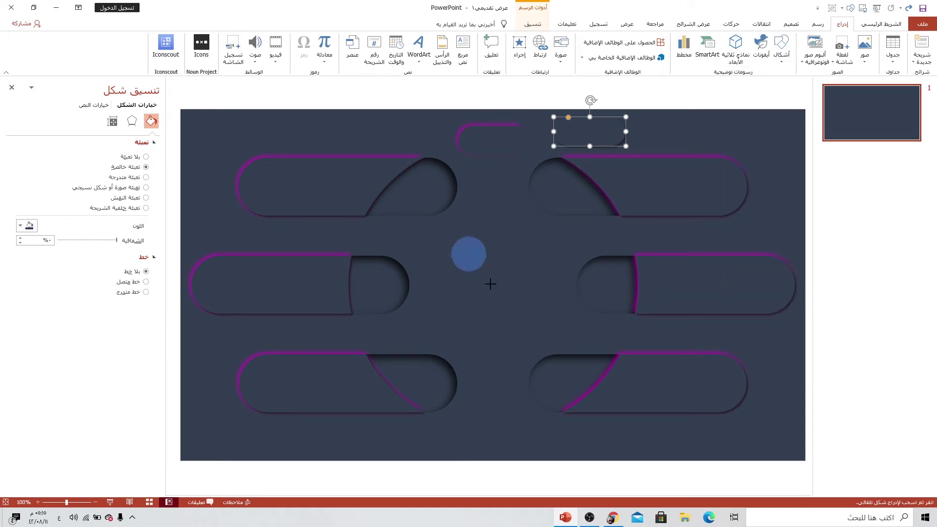
{"action": "left_click_drag", "start_coordinate": [451, 237], "coordinate": [600, 386]}
{"action": "left_click_drag", "start_coordinate": [531, 303], "coordinate": [502, 280]}
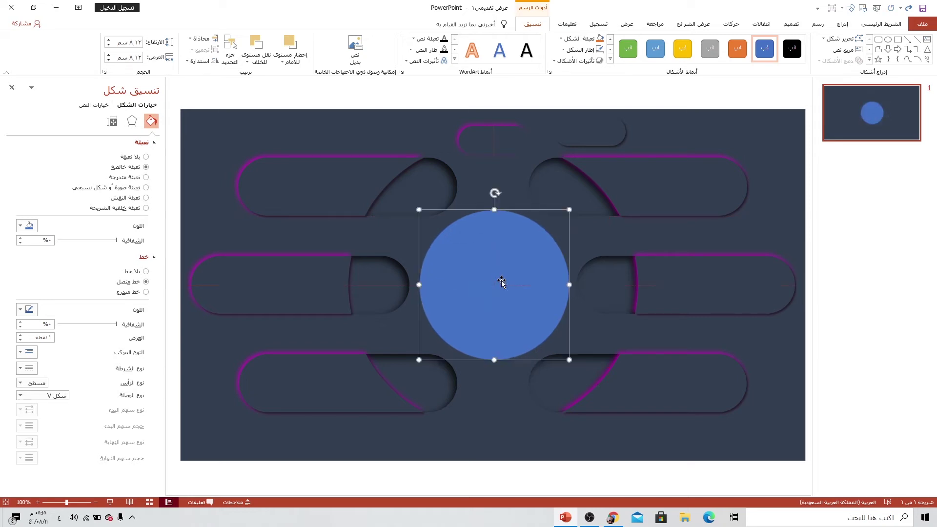
Step: Add an overlapping copy of the circle shifted down-right and select both circles
{"action": "left_click", "coordinate": [510, 140]}
{"action": "left_click", "coordinate": [478, 265]}
{"action": "mouse_move", "coordinate": [500, 274]}
{"action": "left_mouse_down"}
{"action": "mouse_move", "coordinate": [548, 314]}
{"action": "mouse_move", "coordinate": [573, 353]}
{"action": "mouse_move", "coordinate": [566, 346]}
{"action": "left_mouse_up"}
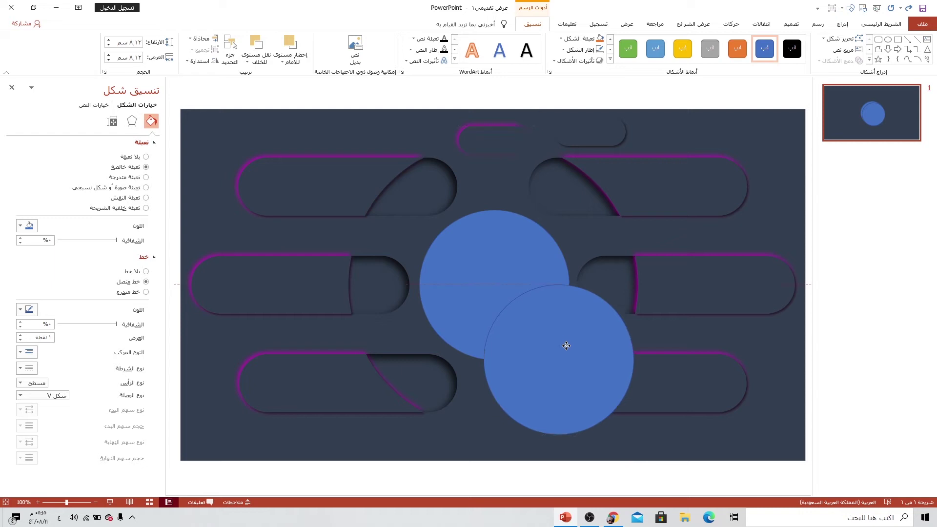
{"action": "left_click", "coordinate": [493, 270]}
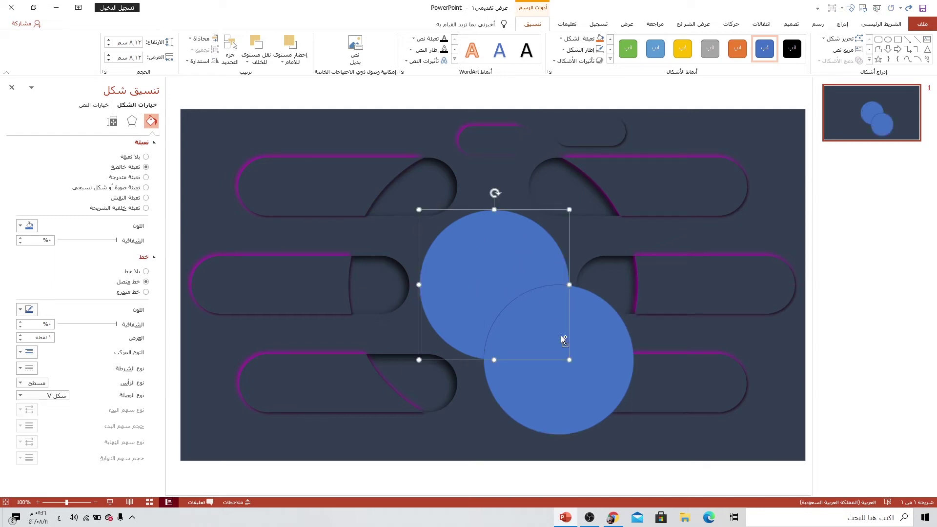
{"action": "left_click", "coordinate": [584, 350], "text": "shift"}
Step: Fragment the overlapping circles and delete the lower crescent piece
{"action": "left_click", "coordinate": [839, 61]}
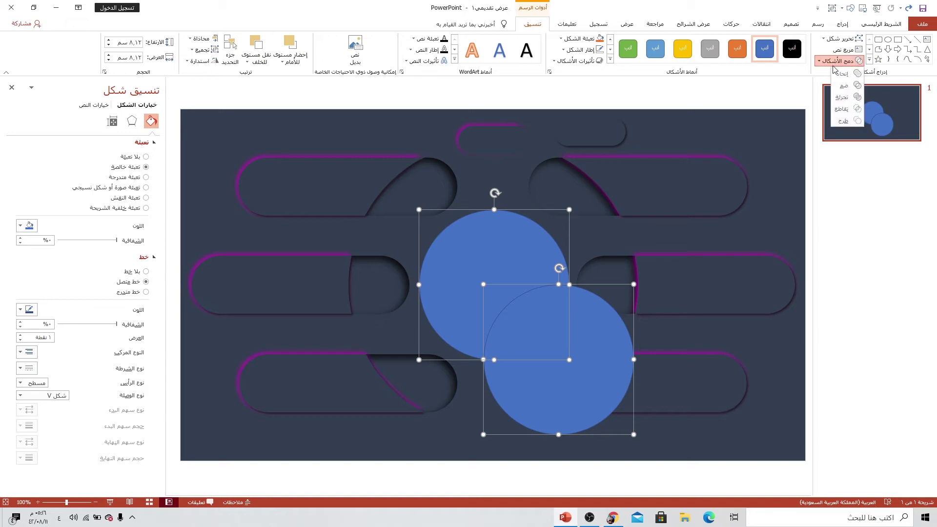
{"action": "left_click", "coordinate": [836, 96]}
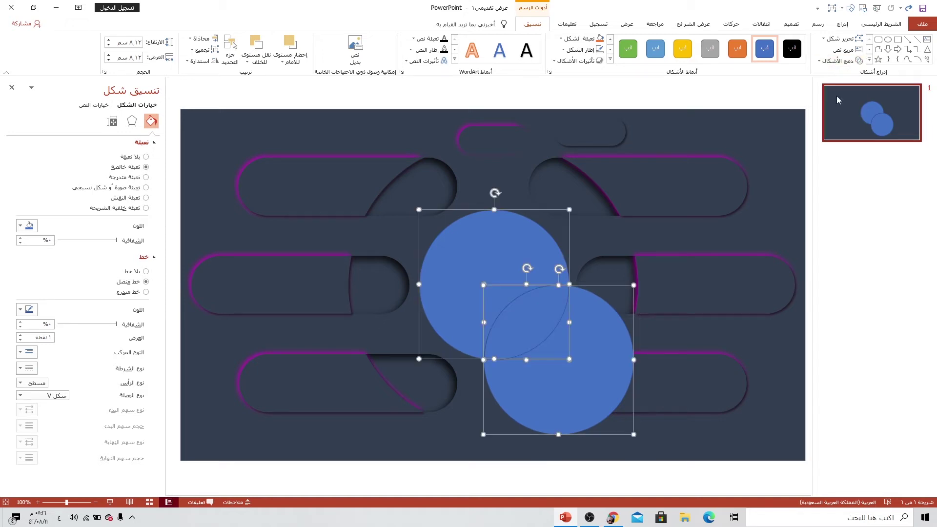
{"action": "left_click", "coordinate": [693, 323]}
{"action": "left_click", "coordinate": [569, 372]}
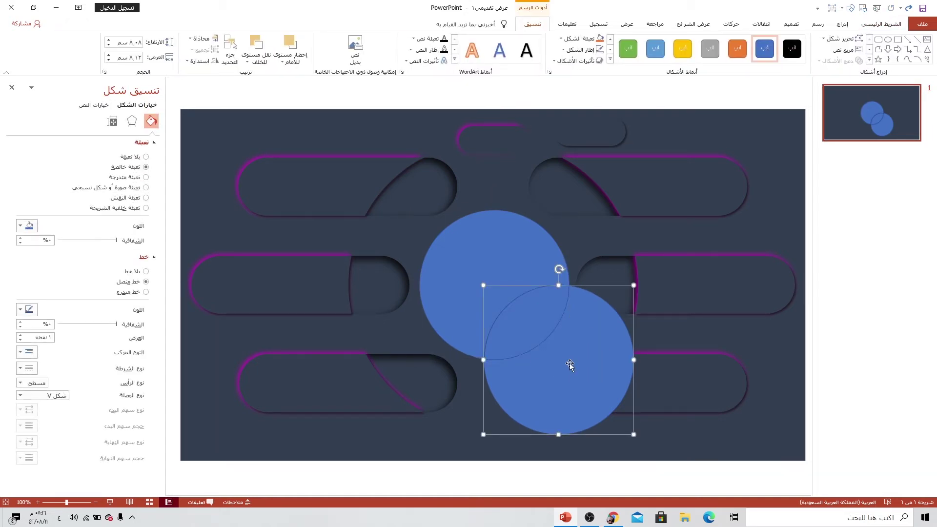
{"action": "key", "text": "Delete"}
Step: Separate the big circle from the lower-right quarter piece and drag a copy down-left
{"action": "left_click", "coordinate": [481, 266]}
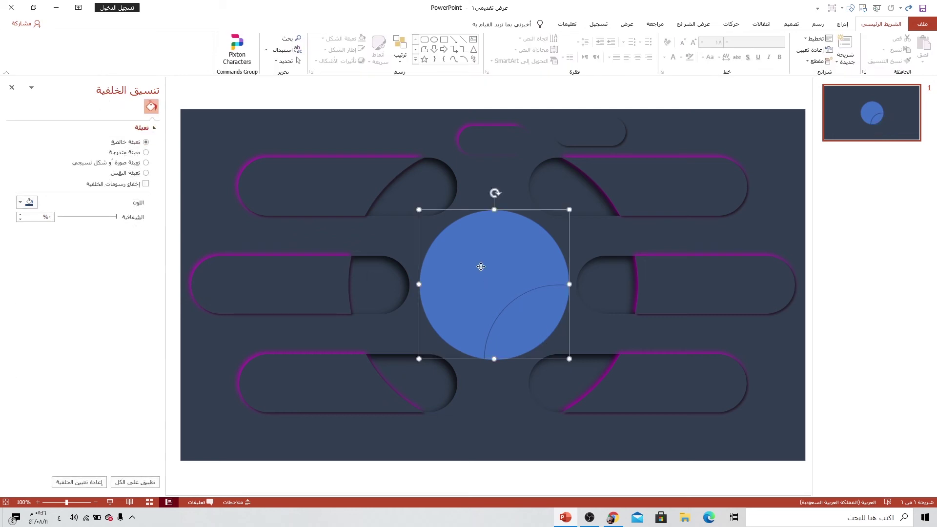
{"action": "left_click", "coordinate": [525, 309]}
{"action": "left_click", "coordinate": [483, 268]}
{"action": "left_click", "coordinate": [528, 316]}
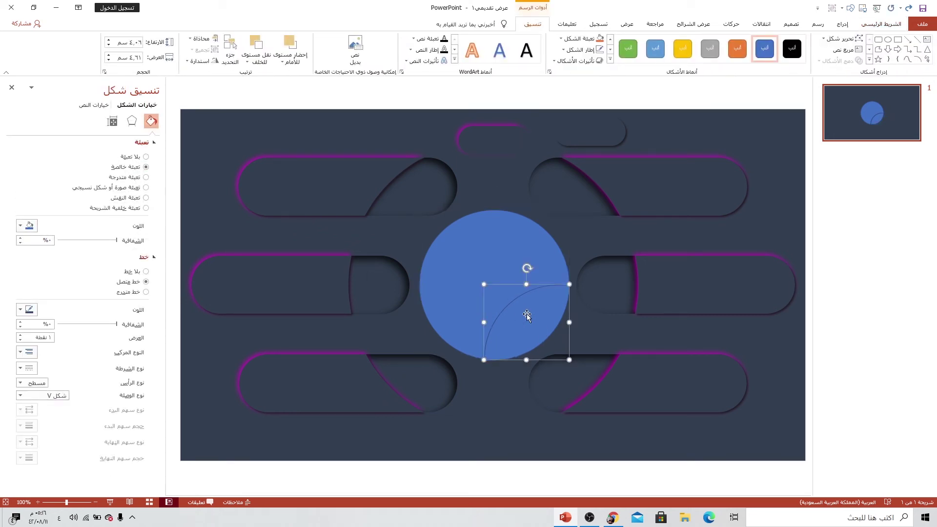
{"action": "left_click", "coordinate": [498, 268]}
{"action": "left_click", "coordinate": [530, 315]}
{"action": "left_click", "coordinate": [510, 261]}
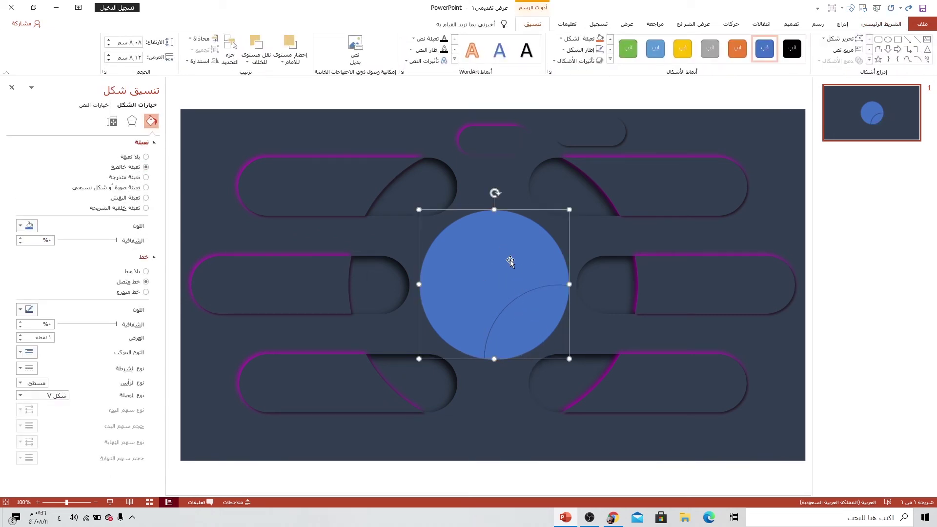
{"action": "left_click_drag", "start_coordinate": [496, 256], "coordinate": [432, 309]}
Step: Paint the top shape's dark glow styling onto the upper circle
{"action": "left_click", "coordinate": [492, 140]}
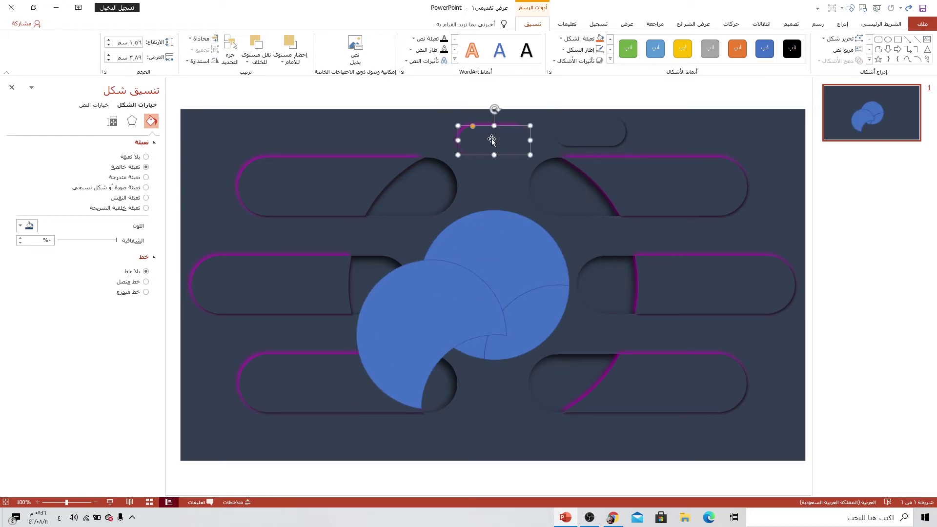
{"action": "left_click", "coordinate": [881, 24]}
{"action": "left_click", "coordinate": [889, 61]}
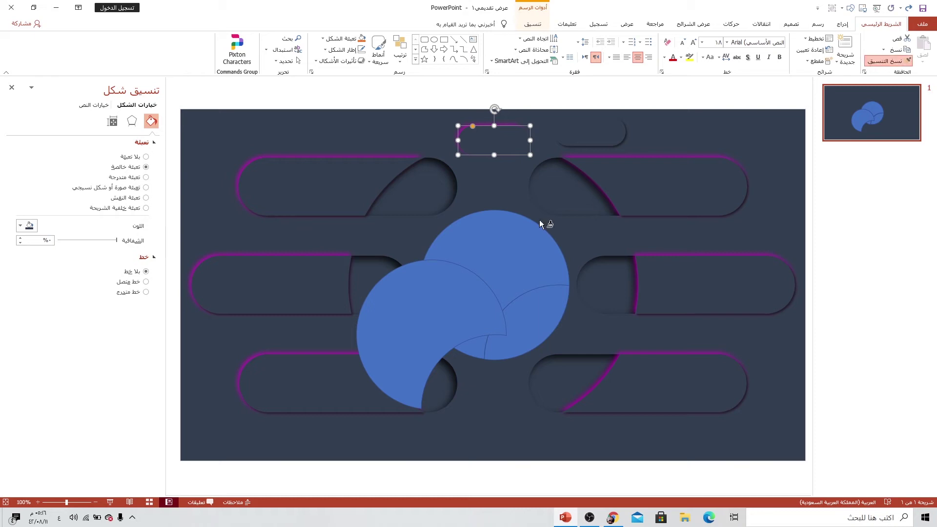
{"action": "left_click", "coordinate": [540, 220]}
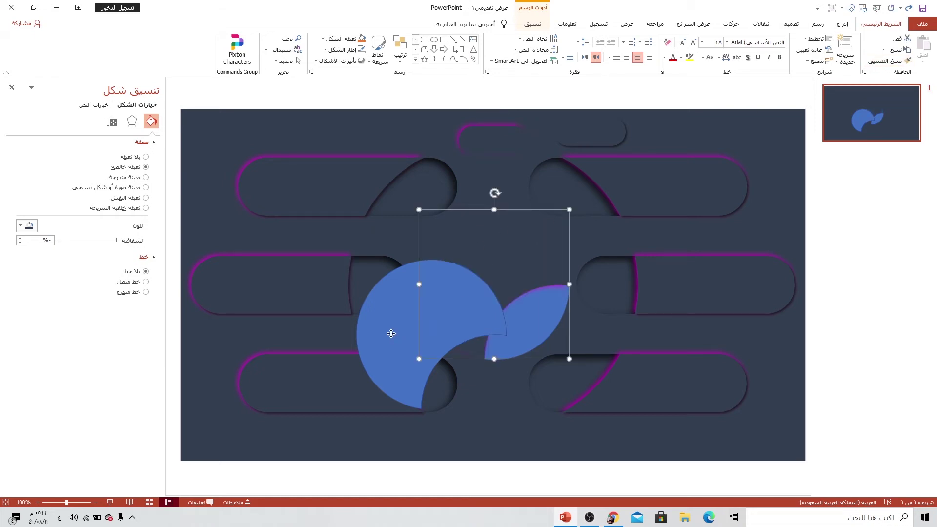
Step: Restyle the big circle with the top shape's dark formatting and return it to the slide centre
{"action": "left_click_drag", "start_coordinate": [391, 334], "coordinate": [288, 359]}
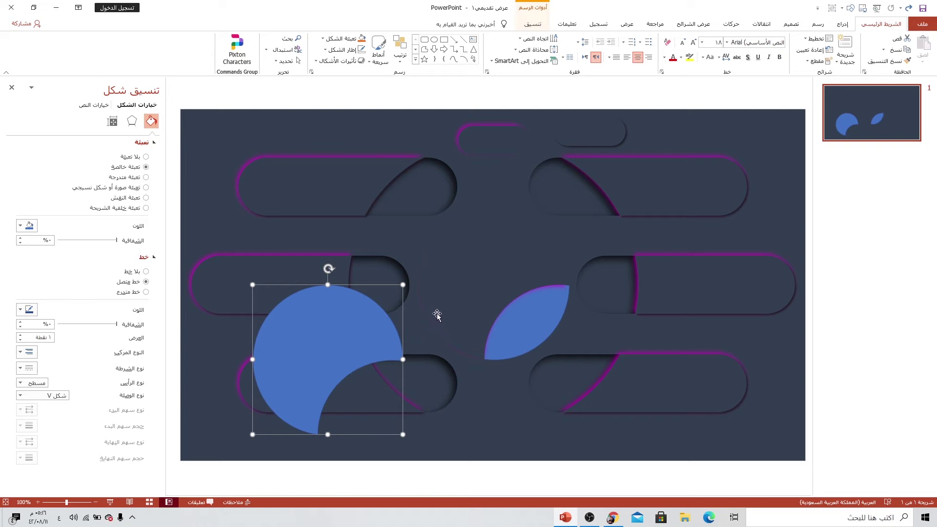
{"action": "left_click", "coordinate": [569, 136]}
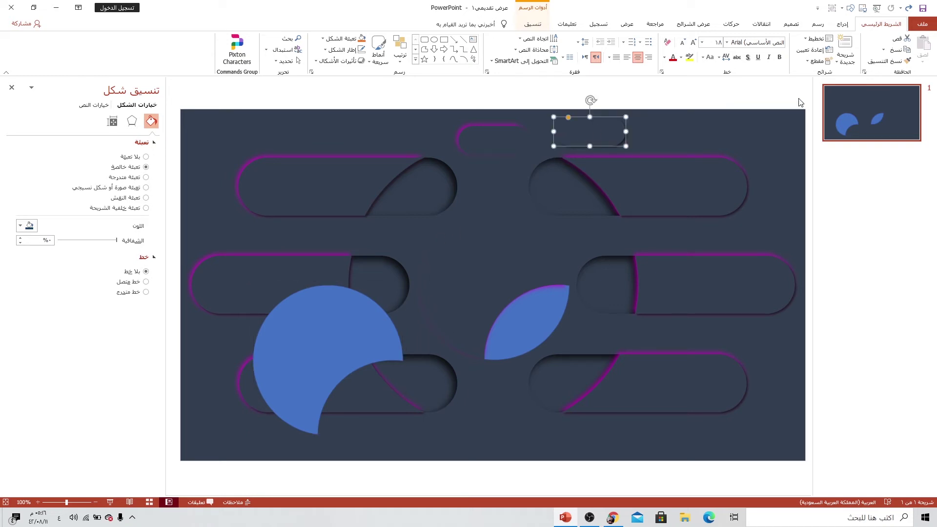
{"action": "left_click", "coordinate": [885, 61]}
{"action": "left_click", "coordinate": [345, 339]}
{"action": "mouse_move", "coordinate": [345, 339]}
{"action": "left_mouse_down"}
{"action": "mouse_move", "coordinate": [509, 244]}
{"action": "mouse_move", "coordinate": [505, 257]}
{"action": "left_mouse_up"}
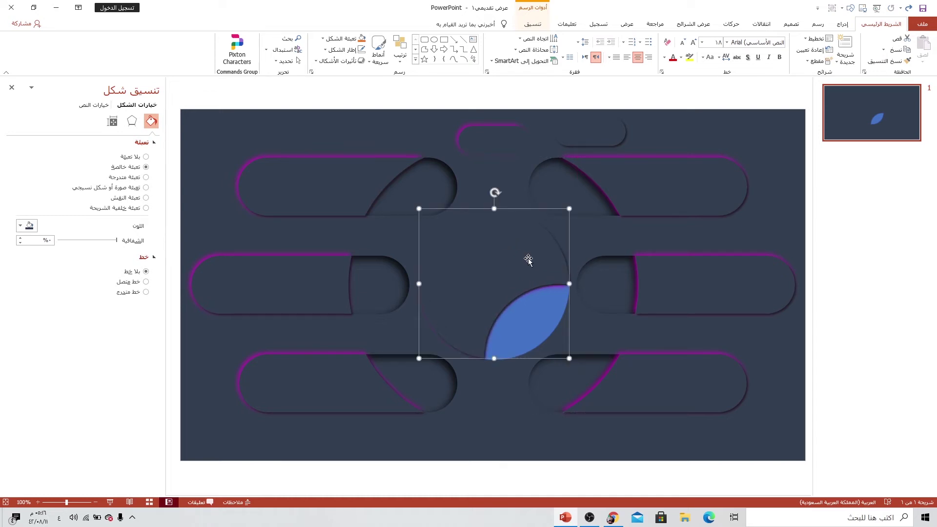
Step: Check the top-right arc piece and the central lens shape, then deselect
{"action": "left_click", "coordinate": [553, 190]}
{"action": "left_click", "coordinate": [529, 309]}
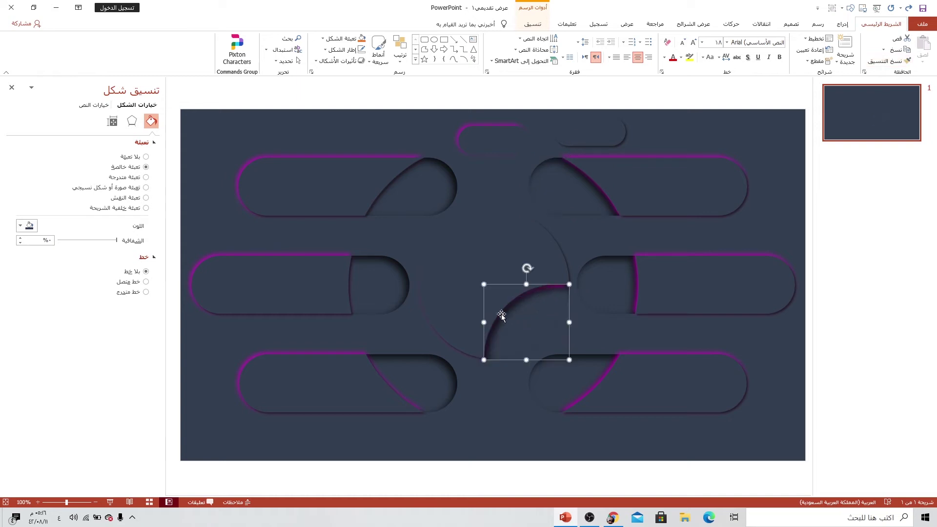
{"action": "left_click", "coordinate": [838, 276]}
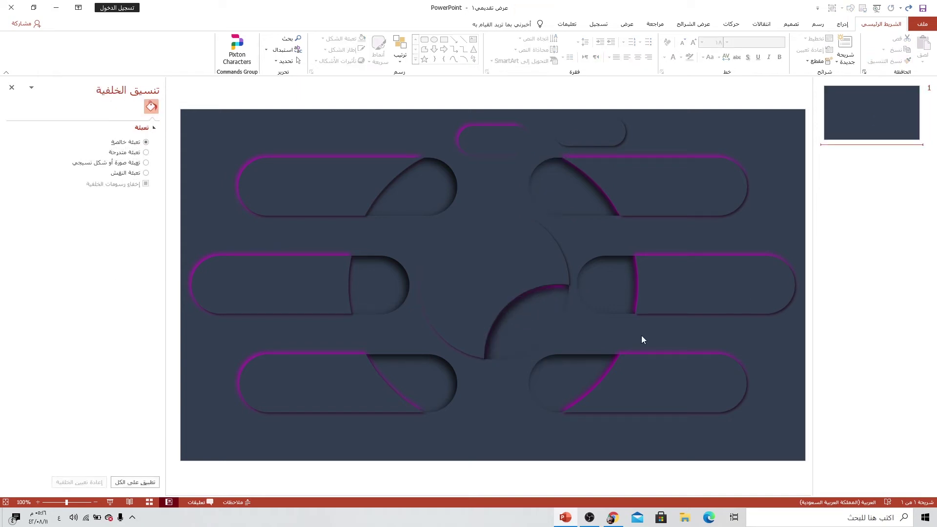
Step: Nudge the large central circle down and select it alone, excluding the quarter arc
{"action": "left_click", "coordinate": [476, 318]}
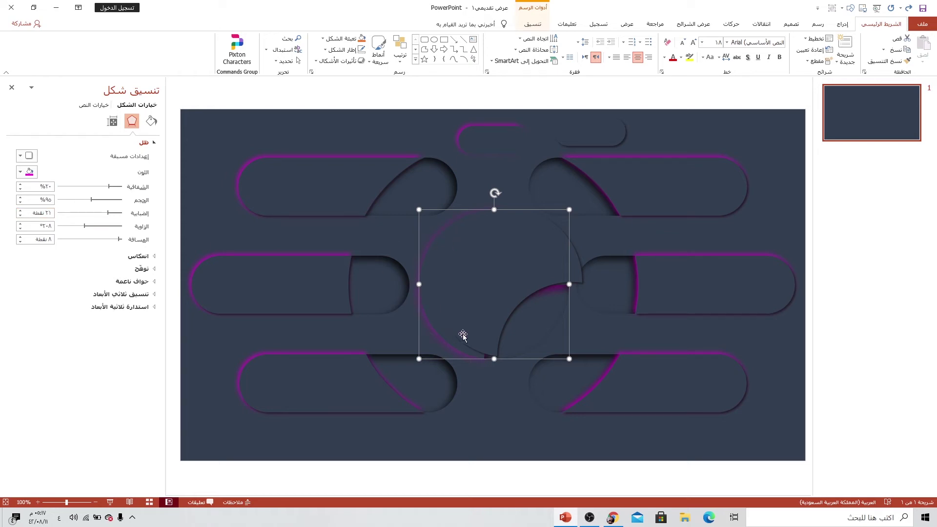
{"action": "left_click_drag", "start_coordinate": [491, 261], "coordinate": [476, 282]}
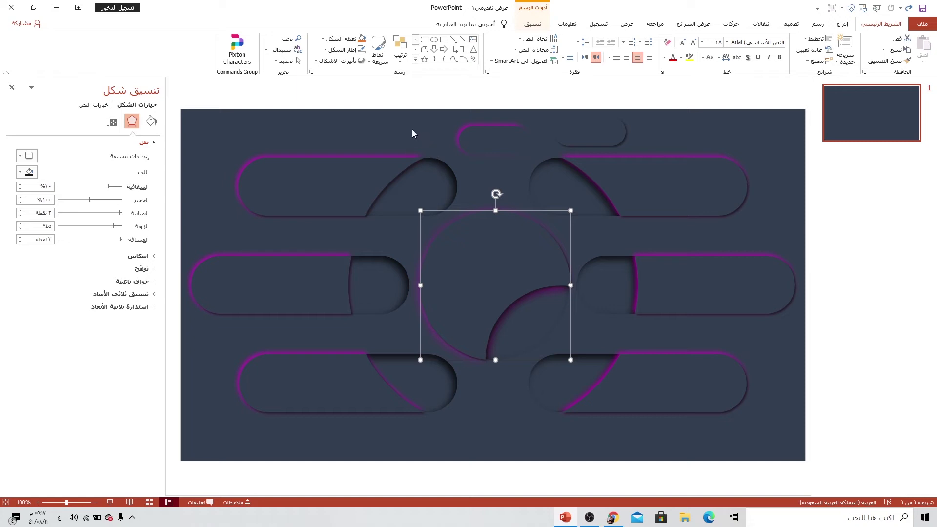
{"action": "left_click_drag", "start_coordinate": [412, 129], "coordinate": [579, 391]}
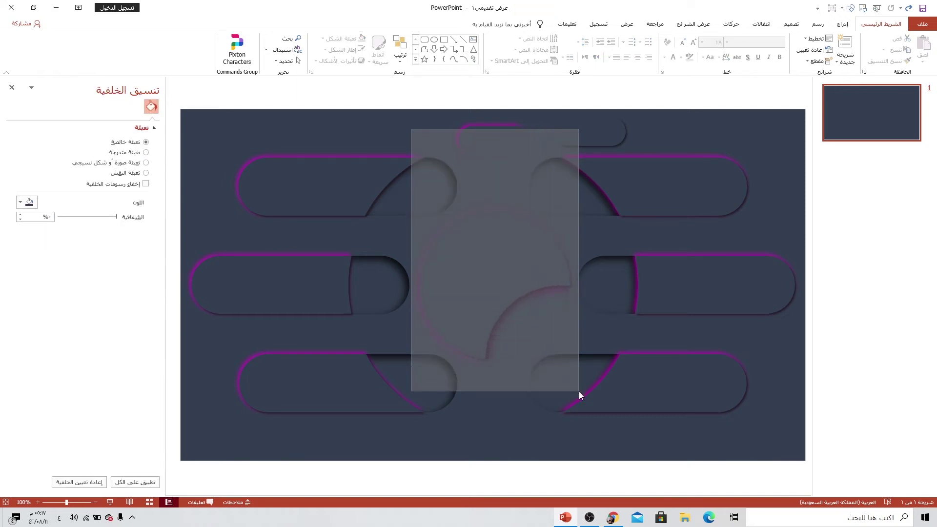
{"action": "left_click_drag", "start_coordinate": [579, 391], "coordinate": [579, 392]}
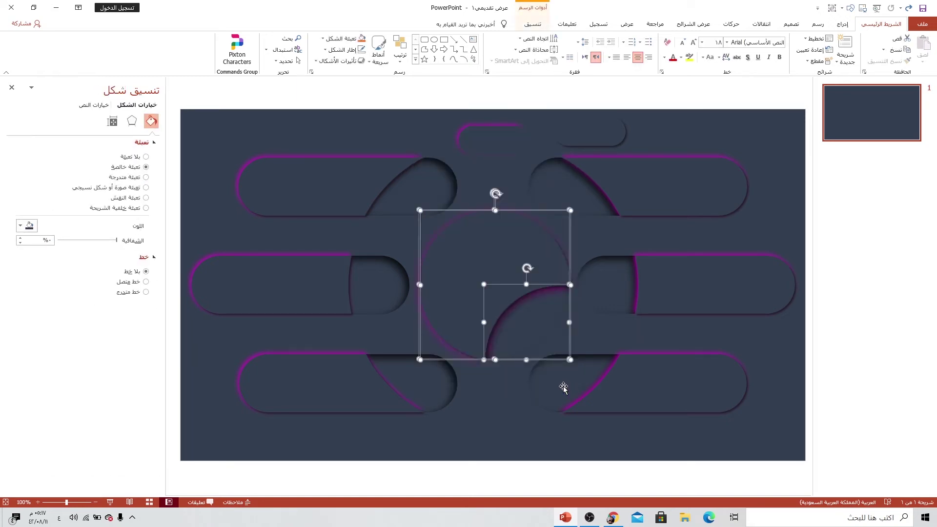
{"action": "left_click", "coordinate": [547, 325], "text": "shift"}
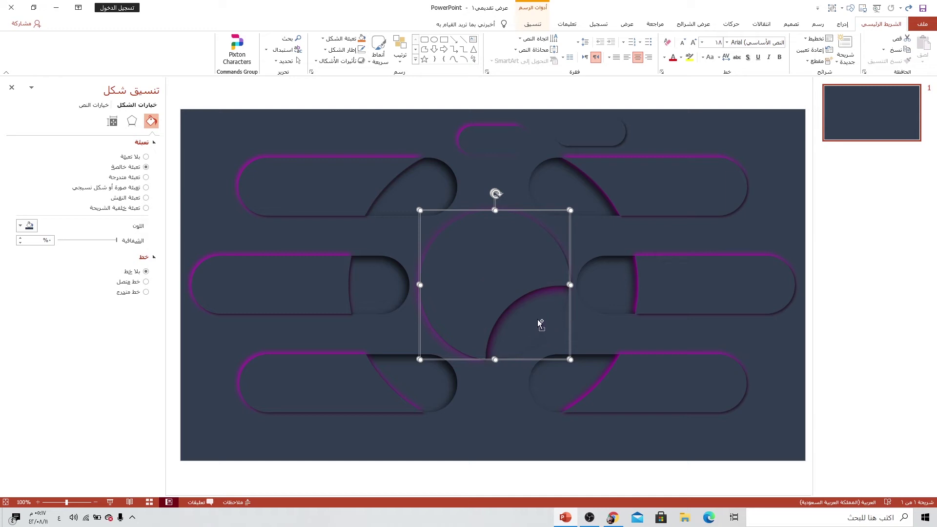
Step: Align the central circle from the Align options, then select the two small top shapes
{"action": "left_click", "coordinate": [533, 24]}
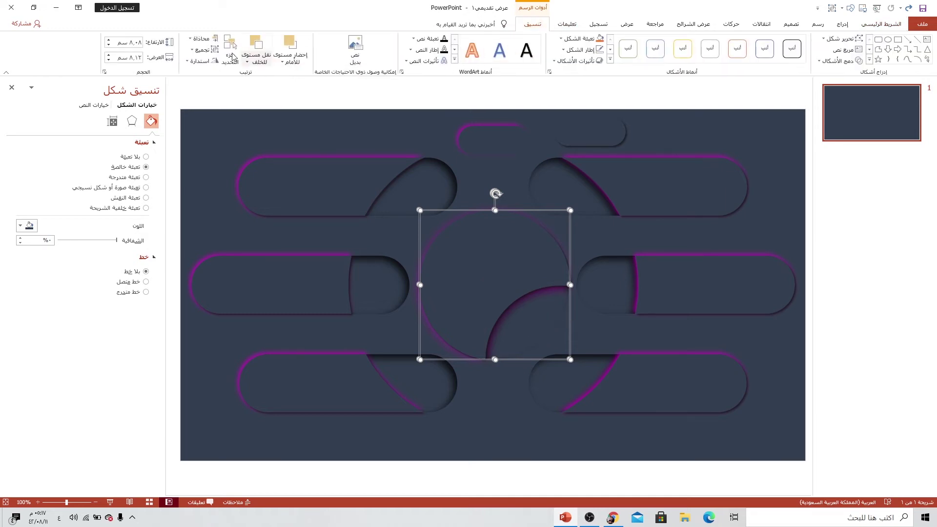
{"action": "left_click", "coordinate": [201, 38]}
{"action": "left_click", "coordinate": [201, 38]}
{"action": "left_click", "coordinate": [201, 38]}
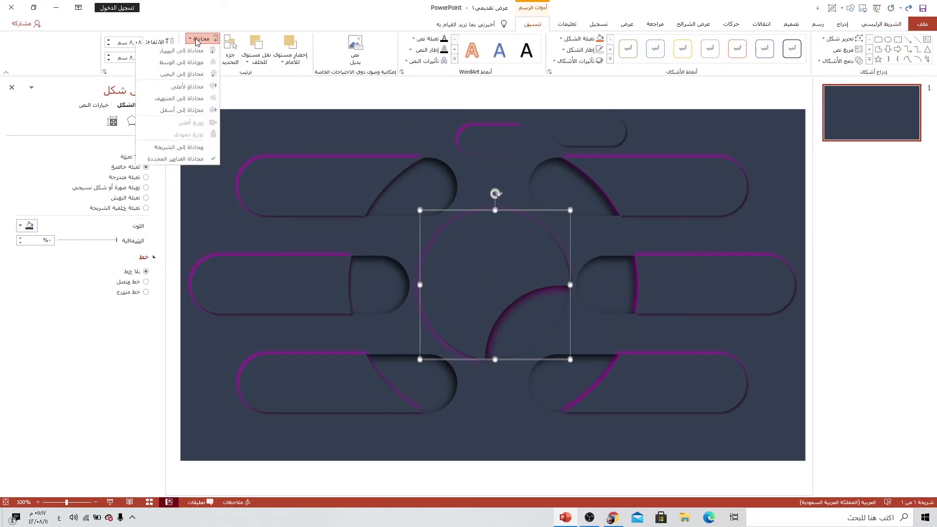
{"action": "left_click", "coordinate": [167, 91]}
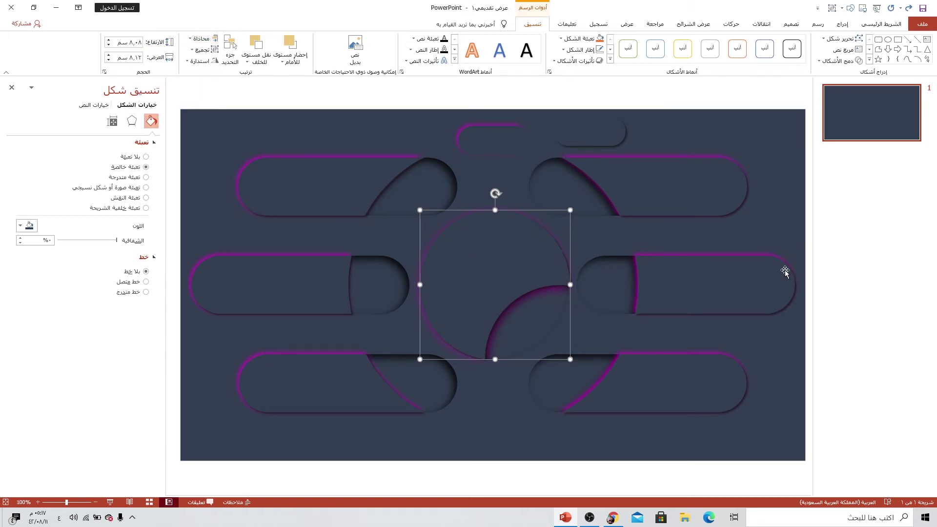
{"action": "left_click", "coordinate": [828, 271]}
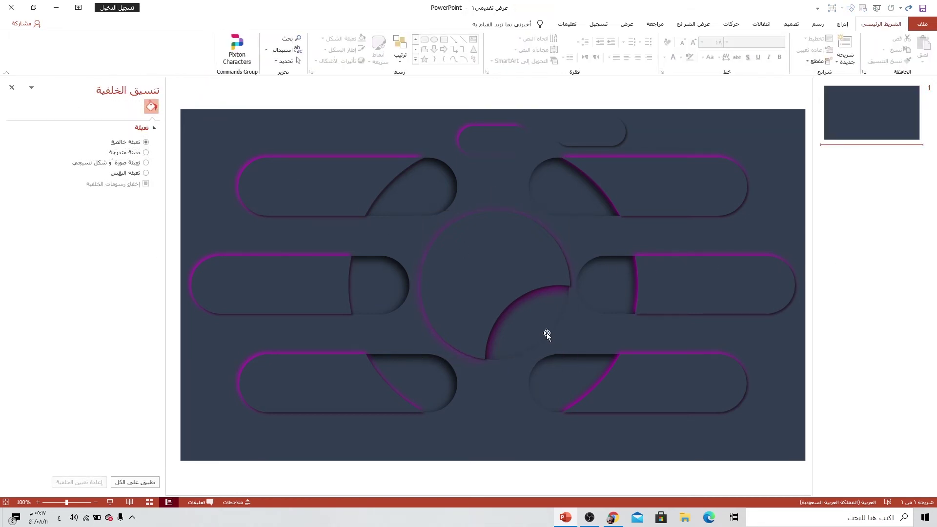
{"action": "left_click", "coordinate": [501, 137]}
{"action": "left_click", "coordinate": [573, 132], "text": "shift"}
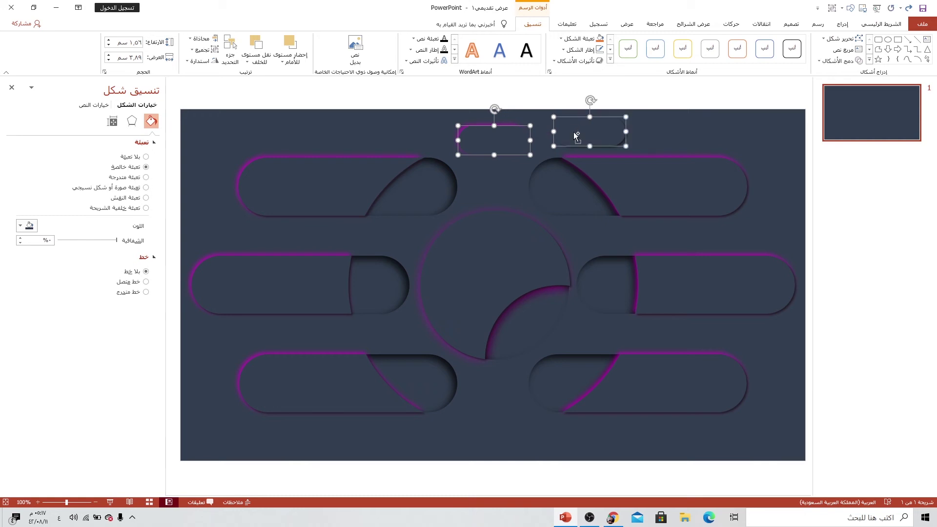
Step: Delete the two selected small capsules at the top of the slide
{"action": "key", "text": "Delete"}
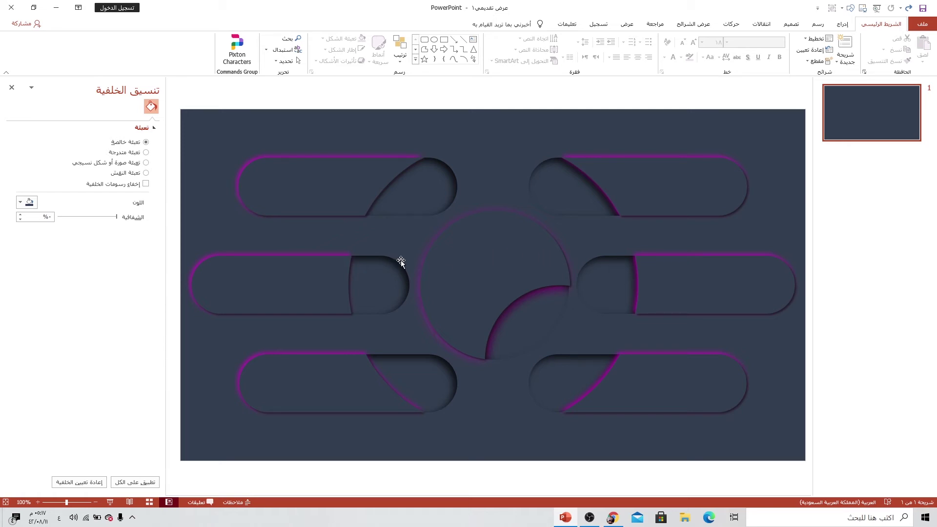
Step: Insert a plain WordArt box reading 01 and move it onto the top-right capsule's end
{"action": "left_click", "coordinate": [843, 26]}
{"action": "left_click", "coordinate": [419, 48]}
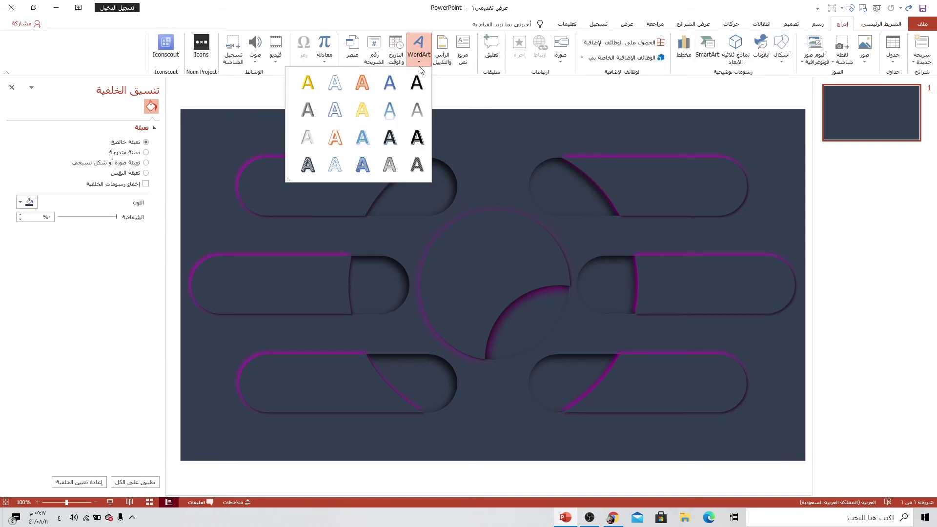
{"action": "left_click", "coordinate": [417, 81]}
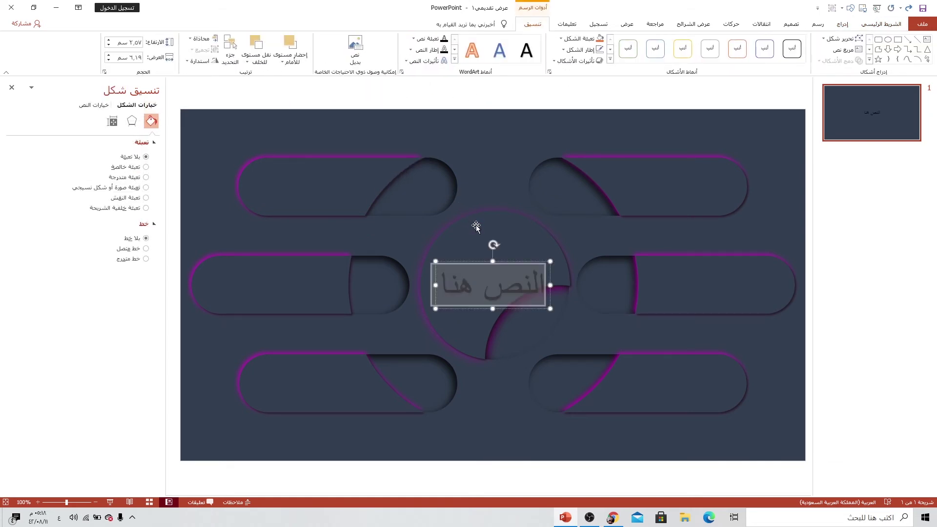
{"action": "type", "text": "01"}
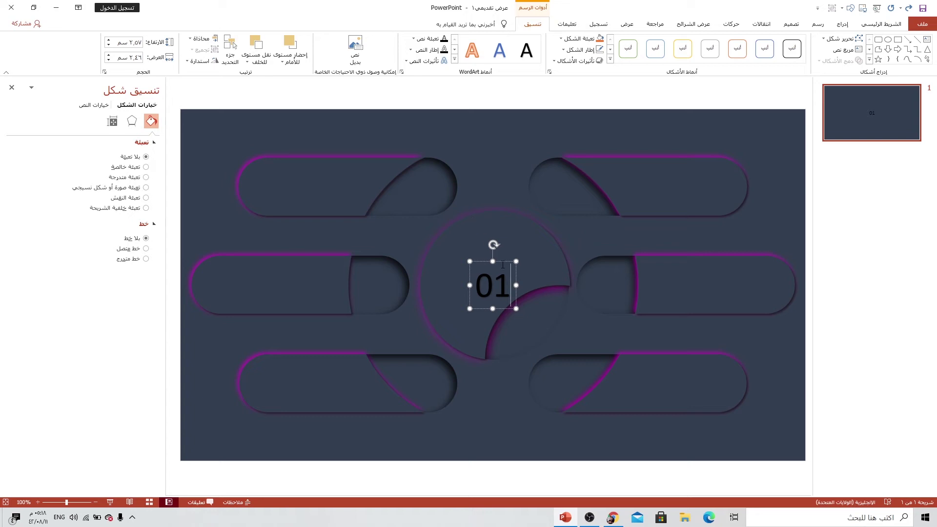
{"action": "left_click_drag", "start_coordinate": [502, 264], "coordinate": [571, 171]}
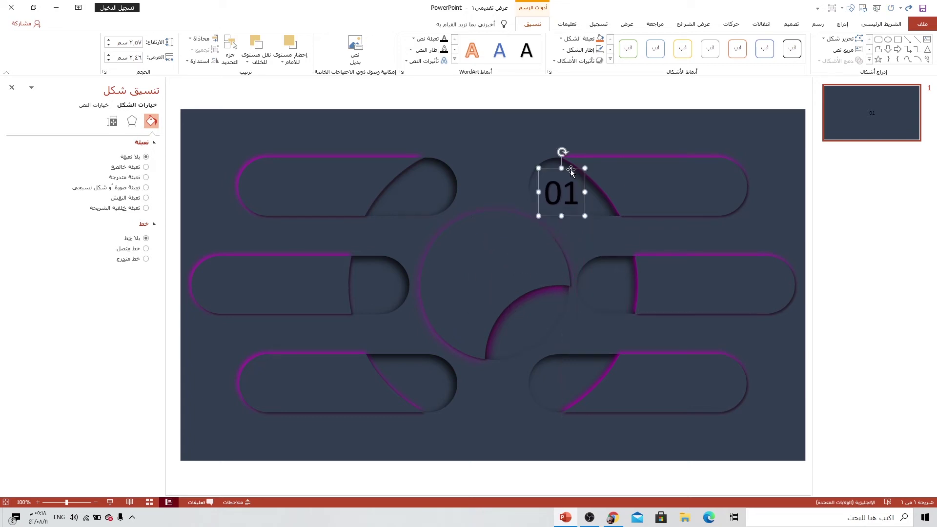
Step: Make the 01 text white in the 29LT Bukra Bold Italic font
{"action": "left_click", "coordinate": [878, 23]}
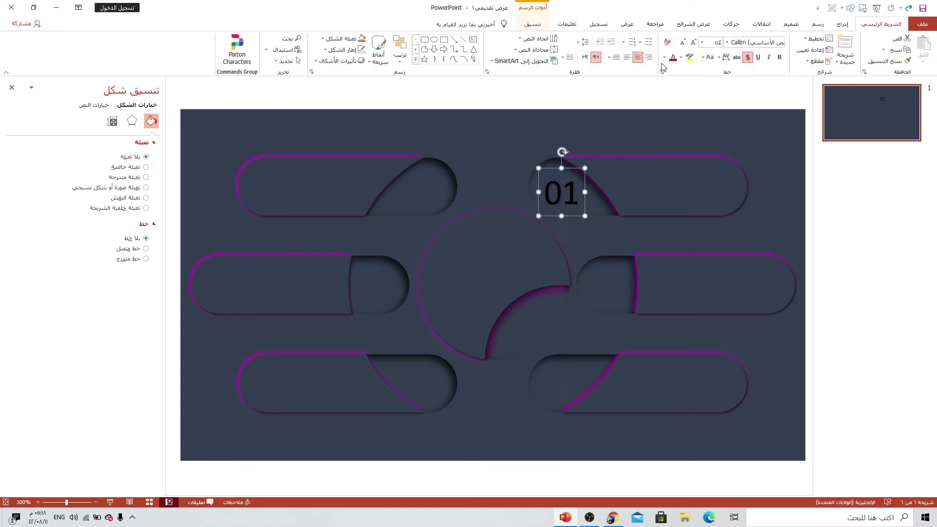
{"action": "left_click", "coordinate": [665, 58]}
{"action": "left_click", "coordinate": [675, 79]}
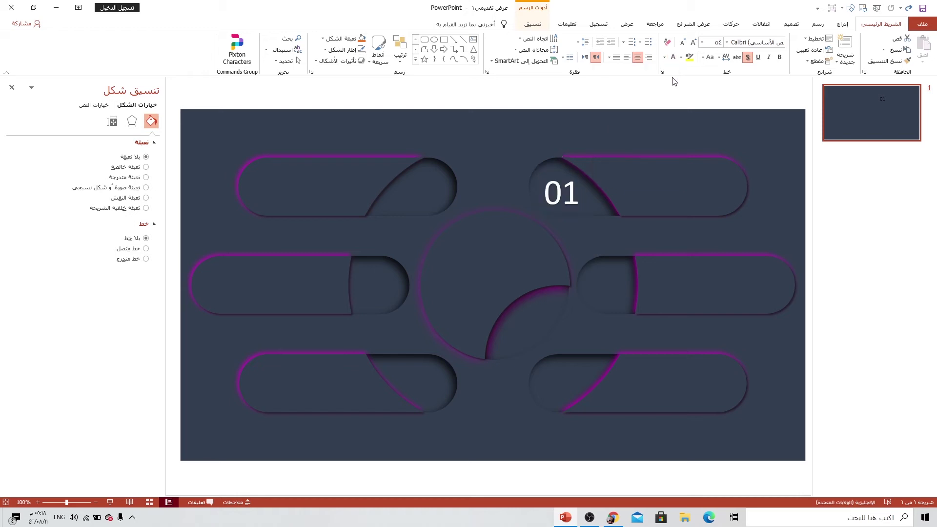
{"action": "left_click", "coordinate": [727, 43]}
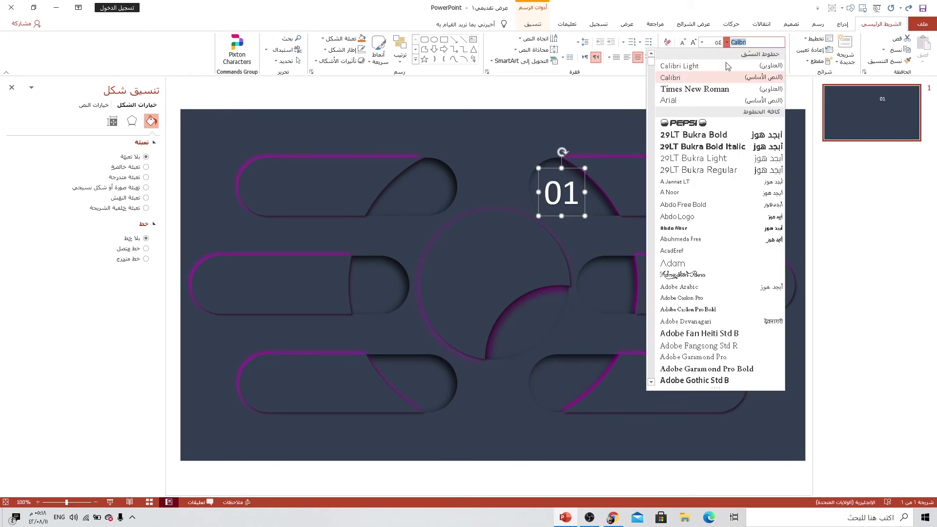
{"action": "left_click", "coordinate": [751, 146]}
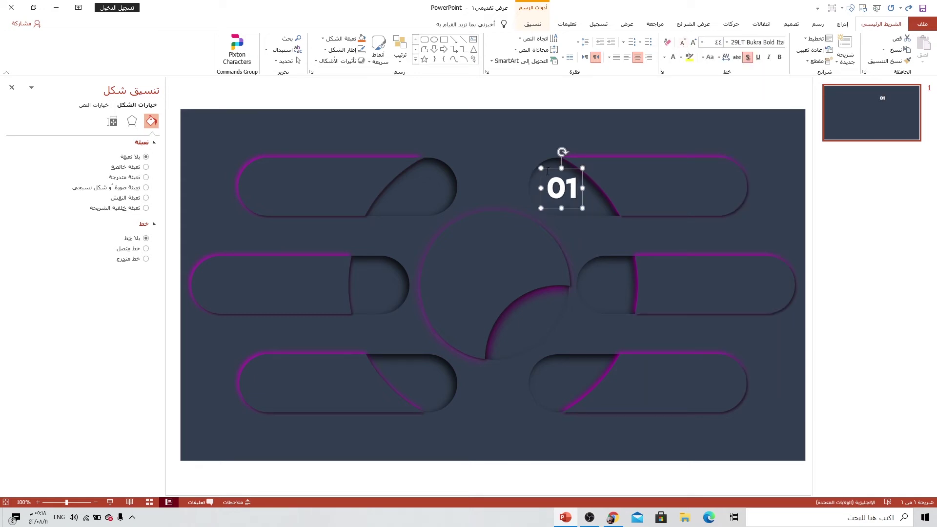
{"action": "left_click", "coordinate": [532, 25]}
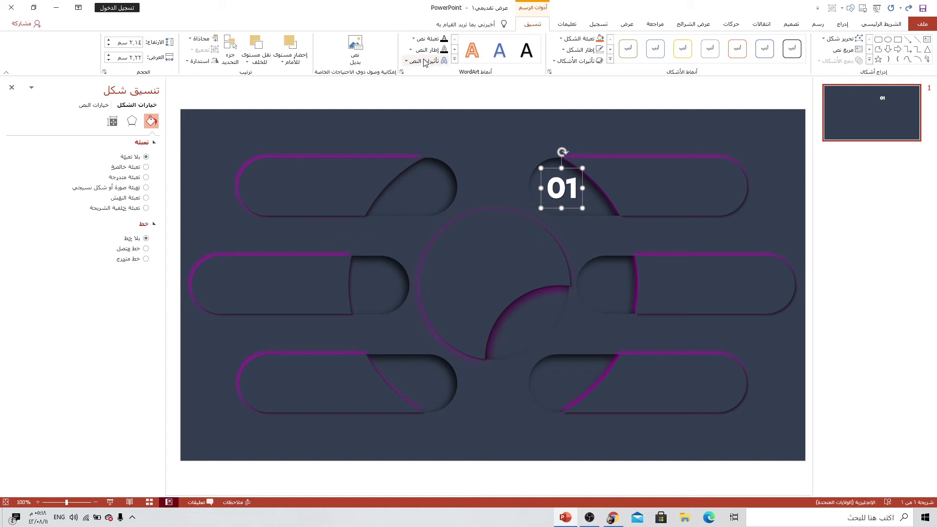
Step: Switch the 01 text fill to a gradient and reduce it to two stops
{"action": "left_click", "coordinate": [414, 41]}
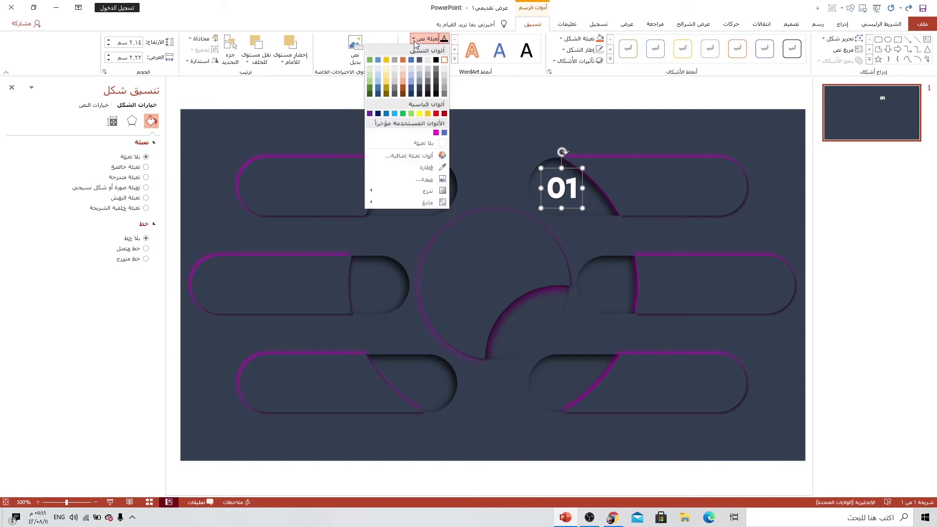
{"action": "mouse_move", "coordinate": [421, 191]}
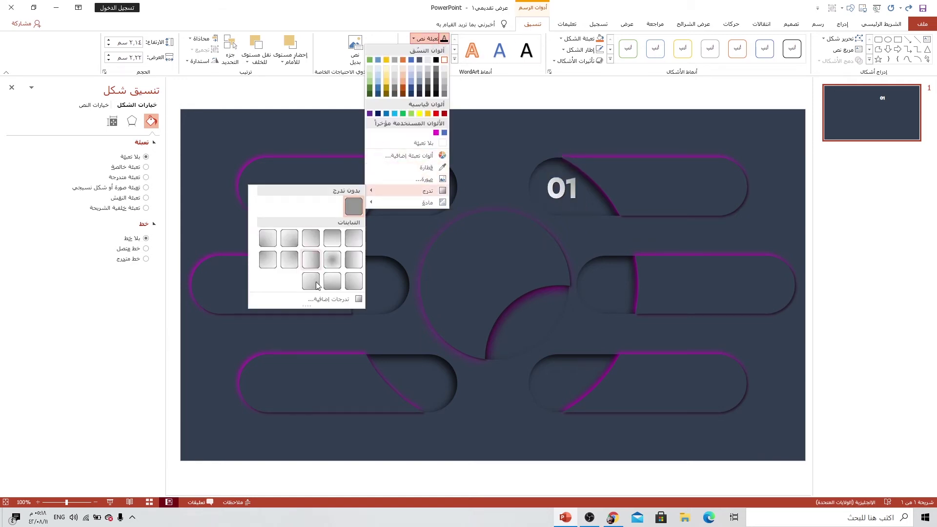
{"action": "left_click", "coordinate": [314, 300]}
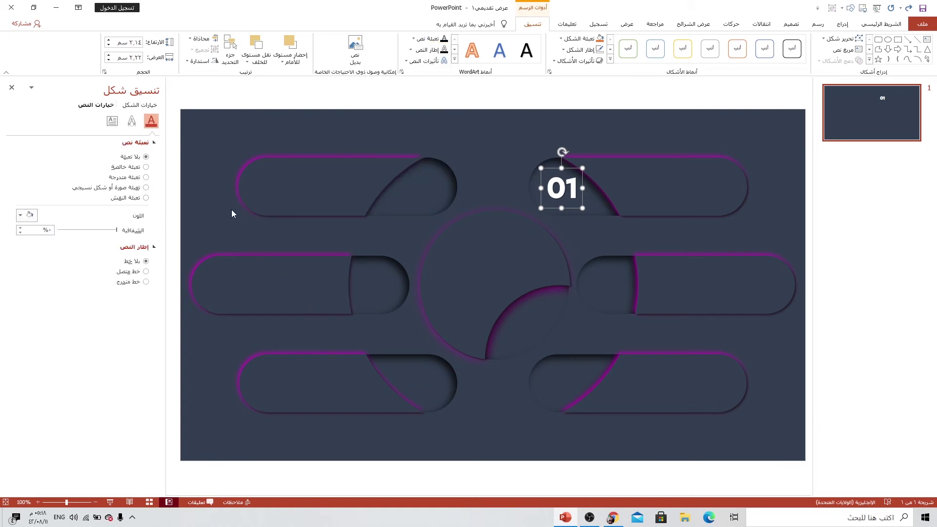
{"action": "left_click", "coordinate": [129, 178]}
{"action": "left_click", "coordinate": [21, 284]}
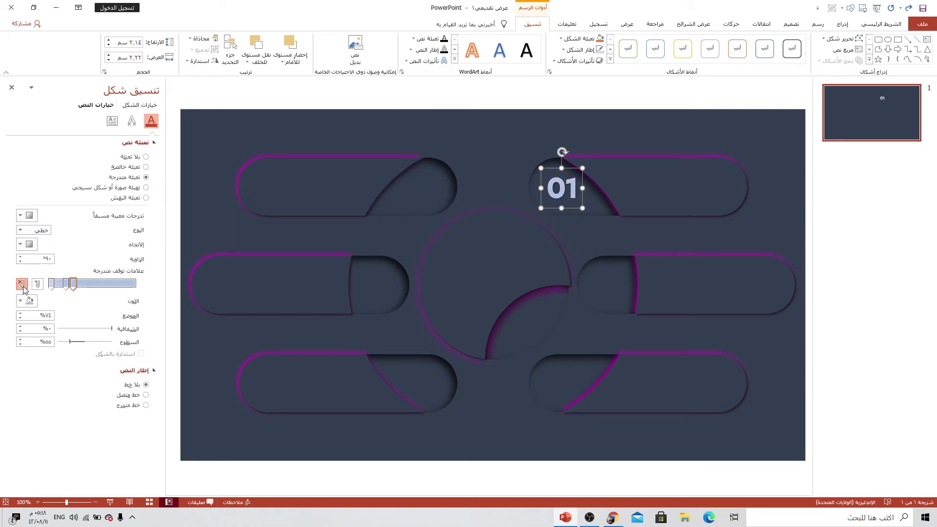
{"action": "left_click", "coordinate": [21, 284]}
{"action": "left_click_drag", "start_coordinate": [67, 284], "coordinate": [126, 284]}
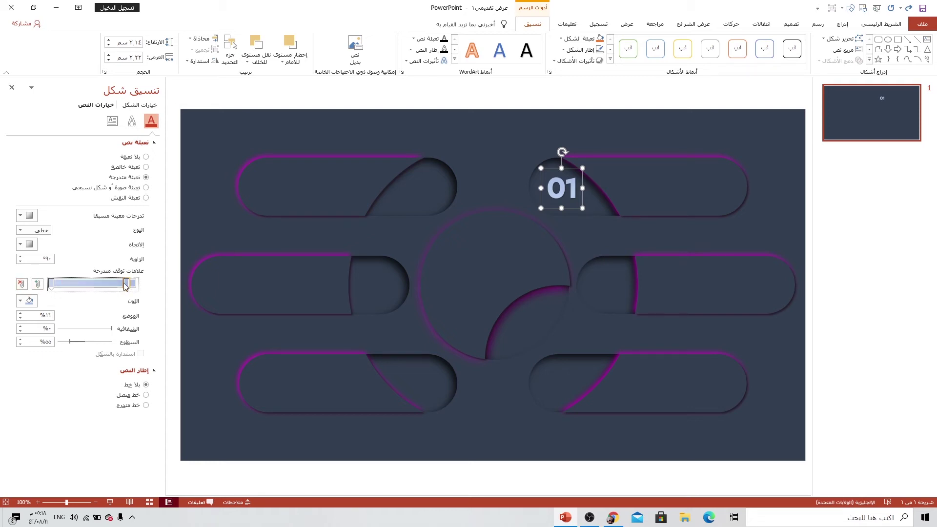
Step: Set the stops to grey and lighter grey and angle the gradient at 135°
{"action": "left_click", "coordinate": [24, 301]}
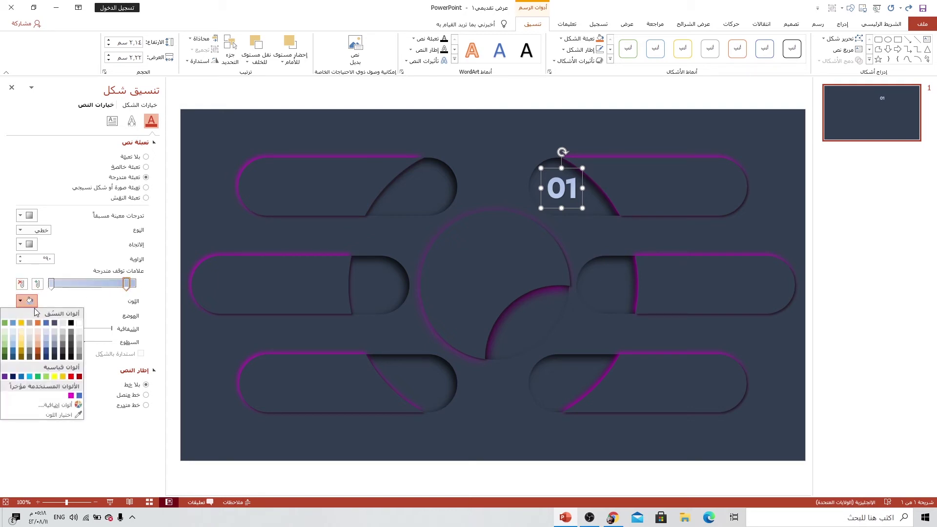
{"action": "left_click", "coordinate": [80, 358]}
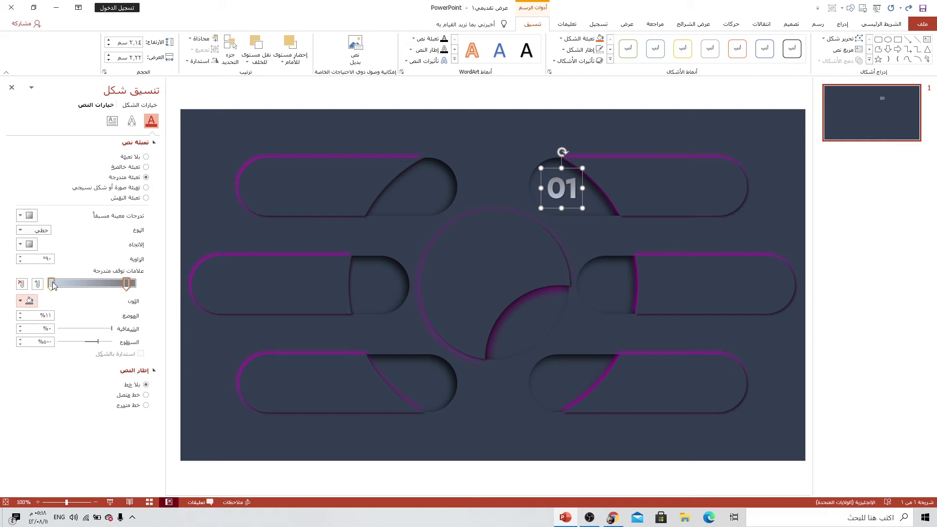
{"action": "left_click", "coordinate": [51, 284]}
{"action": "left_click", "coordinate": [23, 301]}
{"action": "left_click", "coordinate": [80, 326]}
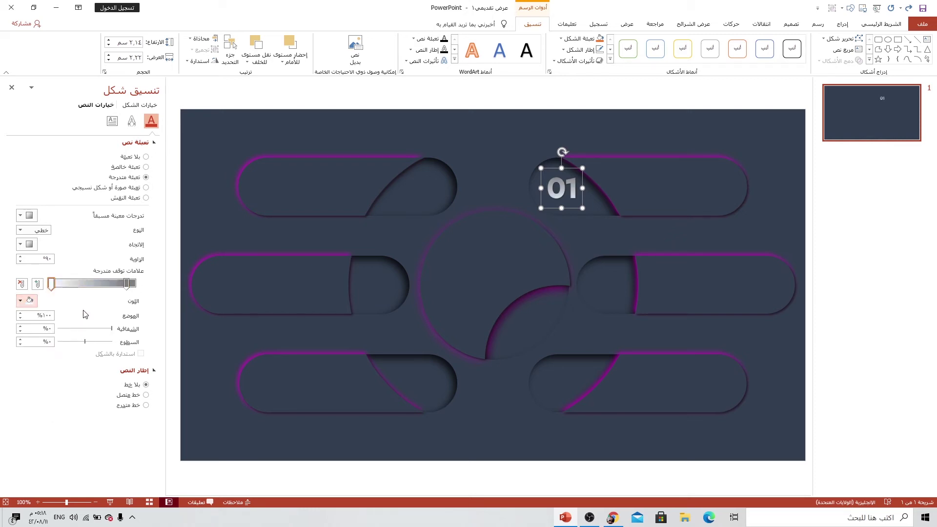
{"action": "left_click", "coordinate": [30, 244]}
{"action": "left_click", "coordinate": [58, 265]}
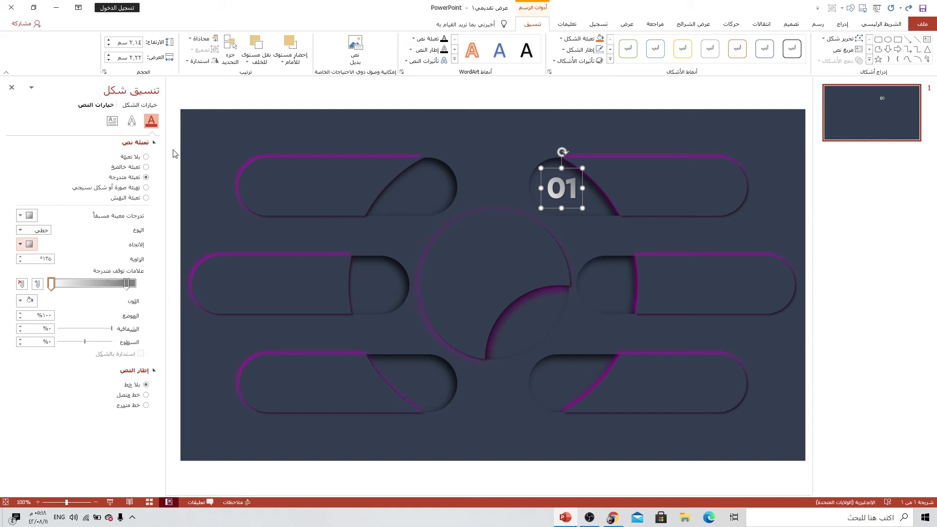
{"action": "left_click", "coordinate": [132, 121]}
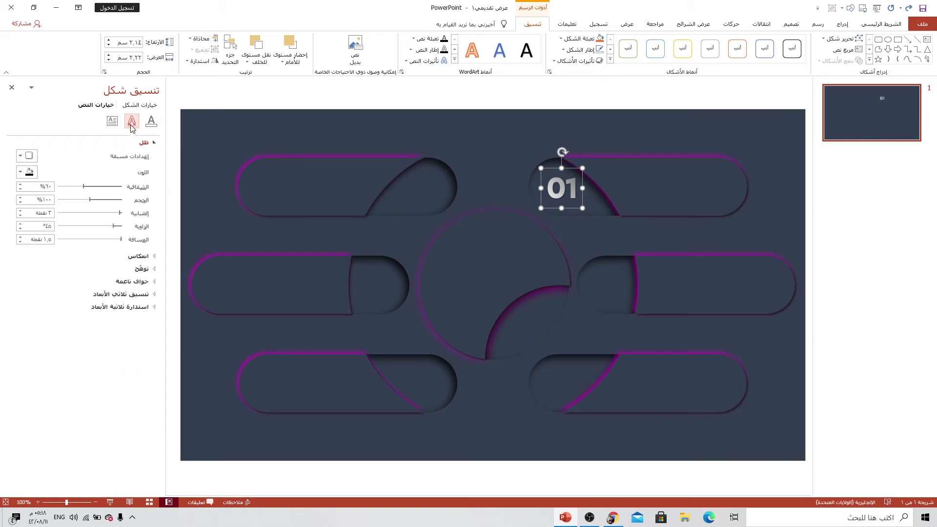
Step: Apply an outer shadow preset to the 01 text
{"action": "left_click", "coordinate": [25, 156]}
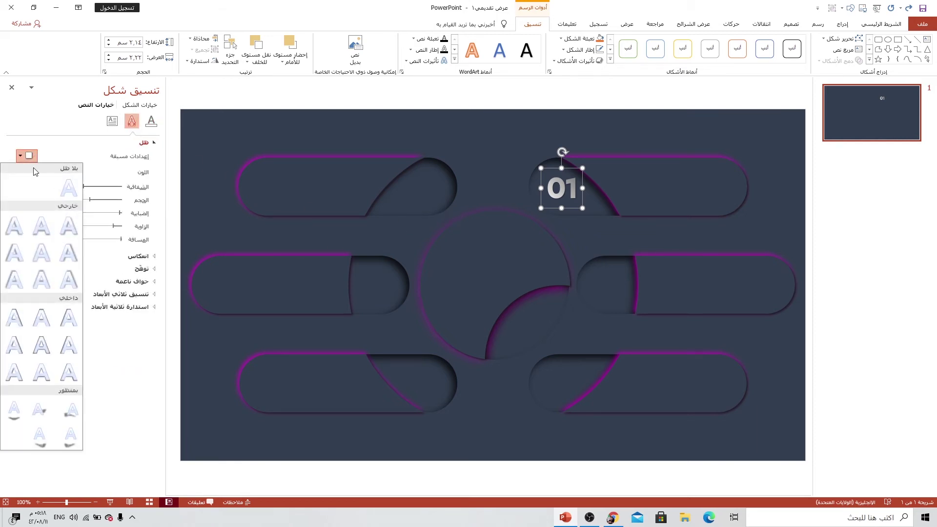
{"action": "left_click", "coordinate": [13, 227]}
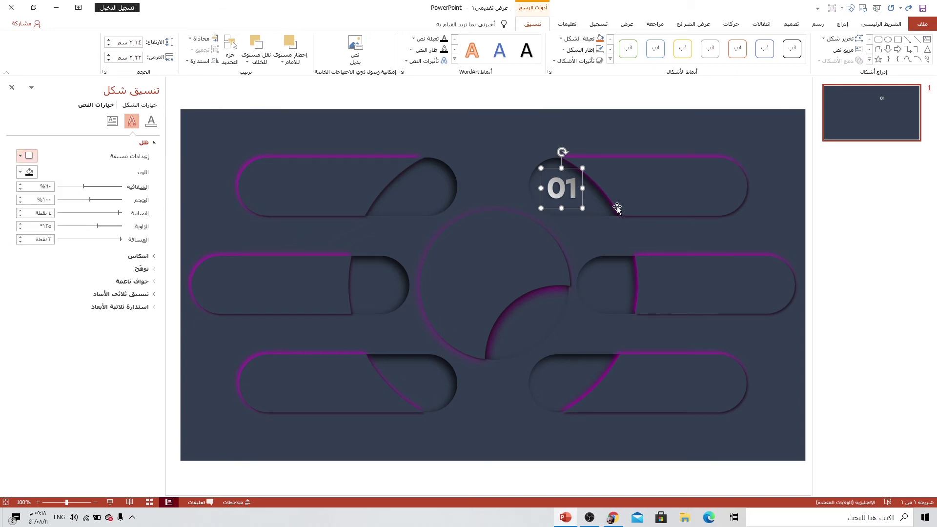
{"action": "scroll", "coordinate": [619, 201], "scroll_direction": "up", "scroll_amount": 5, "text": "ctrl"}
{"action": "scroll", "coordinate": [621, 194], "scroll_direction": "up", "scroll_amount": 5, "text": "ctrl"}
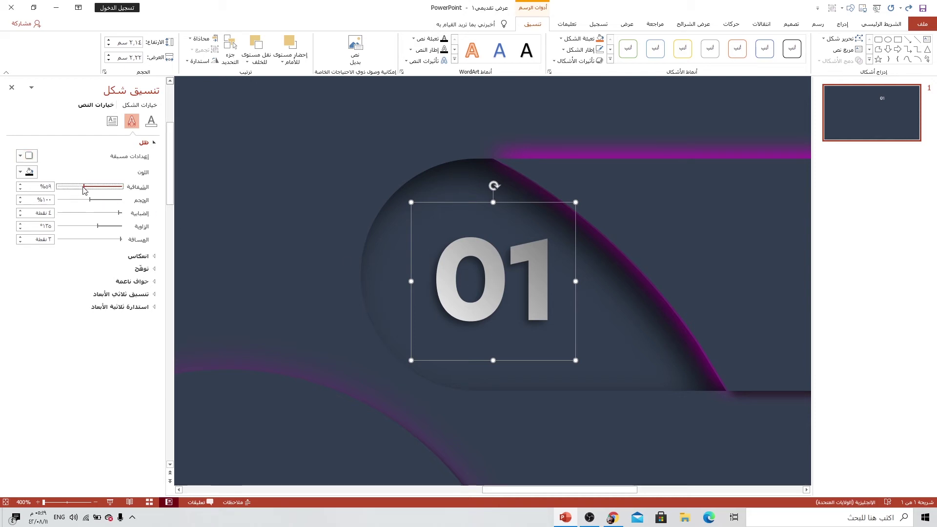
Step: Set the shadow to 25% transparency, 5 pt distance and 5 pt blur
{"action": "left_click_drag", "start_coordinate": [83, 189], "coordinate": [105, 188]}
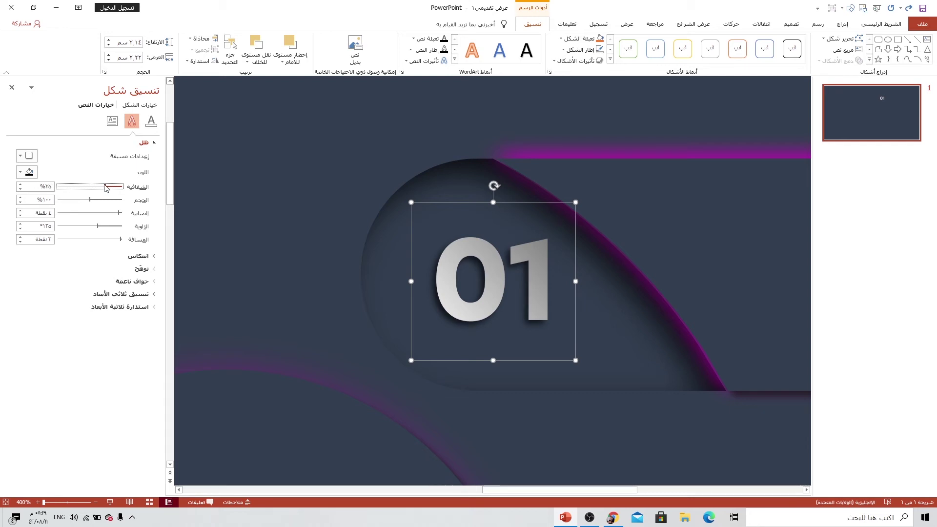
{"action": "double_click", "coordinate": [49, 187]}
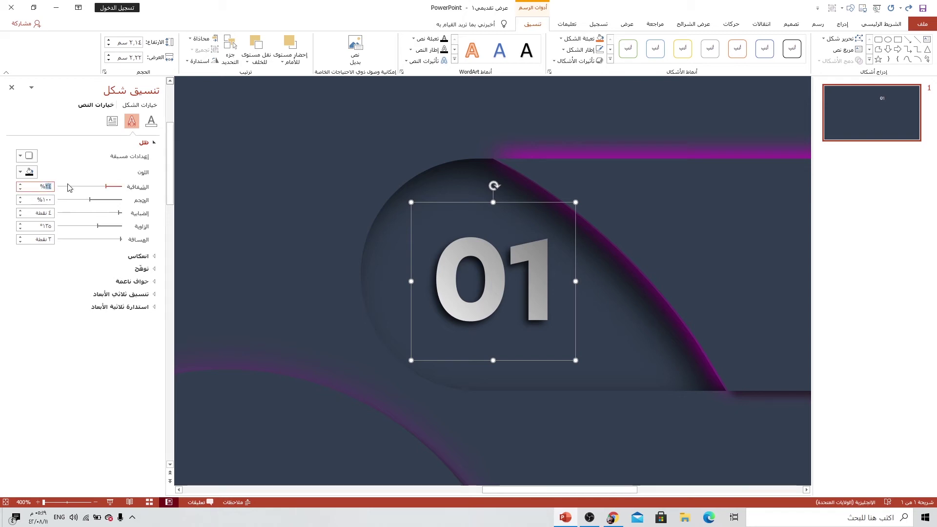
{"action": "type", "text": "25"}
{"action": "left_click", "coordinate": [21, 237]}
{"action": "left_click", "coordinate": [20, 237]}
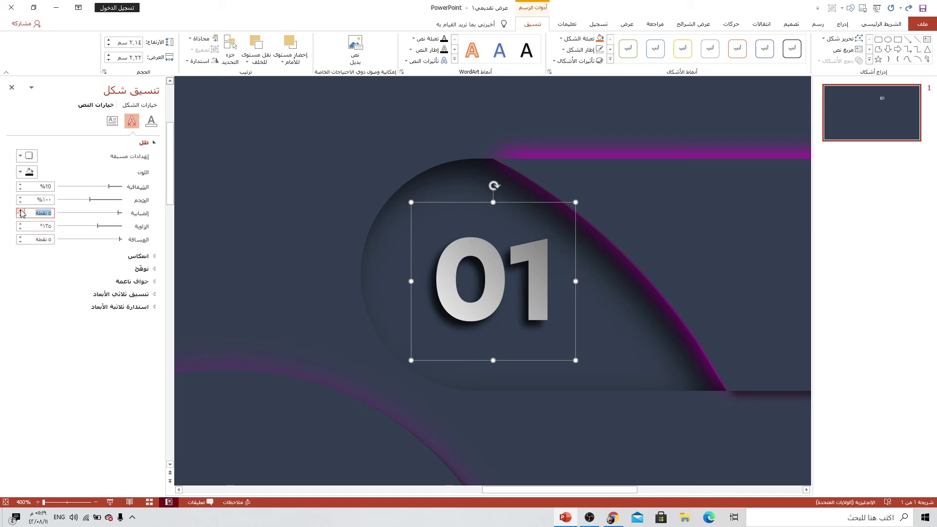
{"action": "left_click", "coordinate": [20, 211]}
{"action": "left_click", "coordinate": [20, 211]}
{"action": "left_click", "coordinate": [21, 211]}
{"action": "left_click", "coordinate": [20, 215]}
{"action": "left_click", "coordinate": [21, 215]}
{"action": "scroll", "coordinate": [525, 305], "scroll_direction": "down", "scroll_amount": 6}
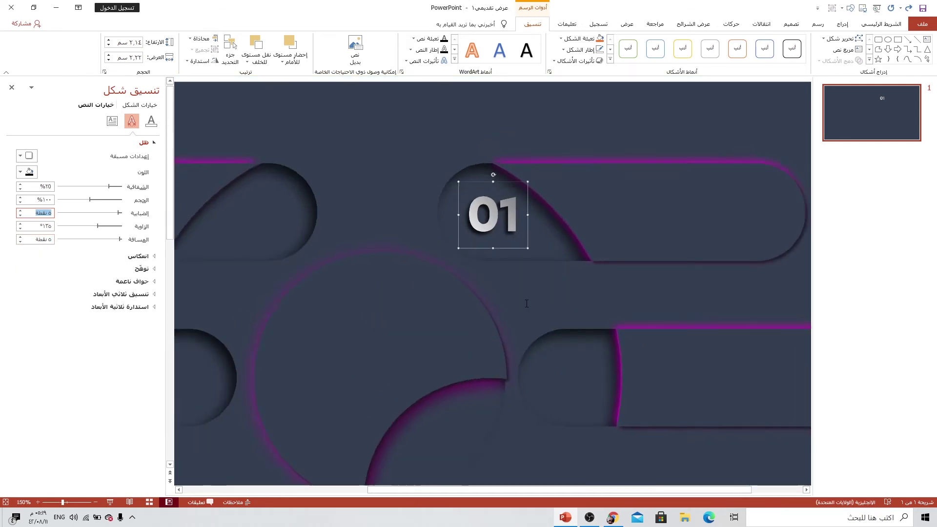
{"action": "left_click", "coordinate": [484, 221]}
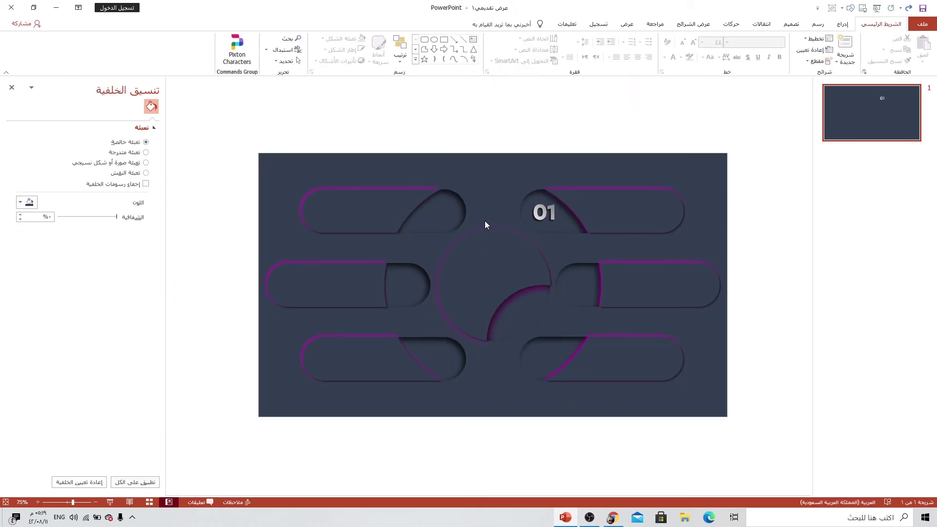
{"action": "scroll", "coordinate": [484, 220], "scroll_direction": "up", "scroll_amount": 1}
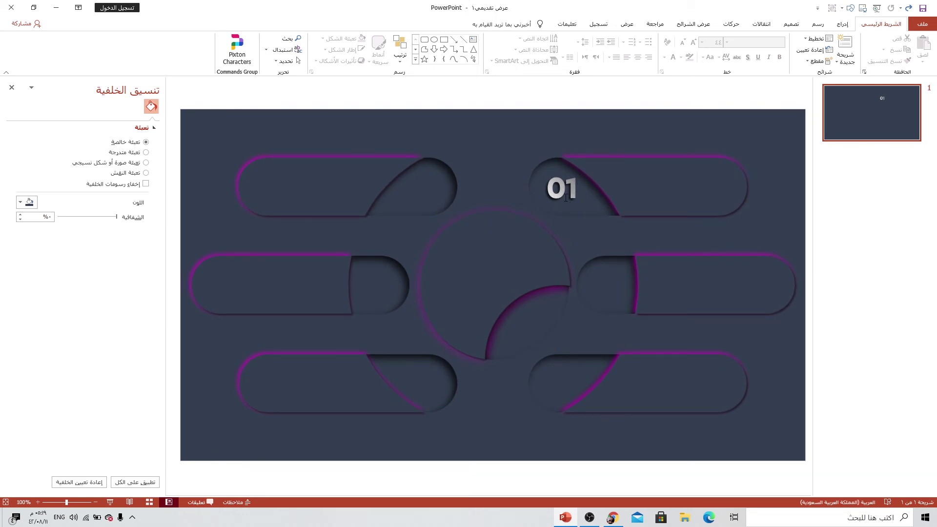
{"action": "left_click", "coordinate": [566, 198]}
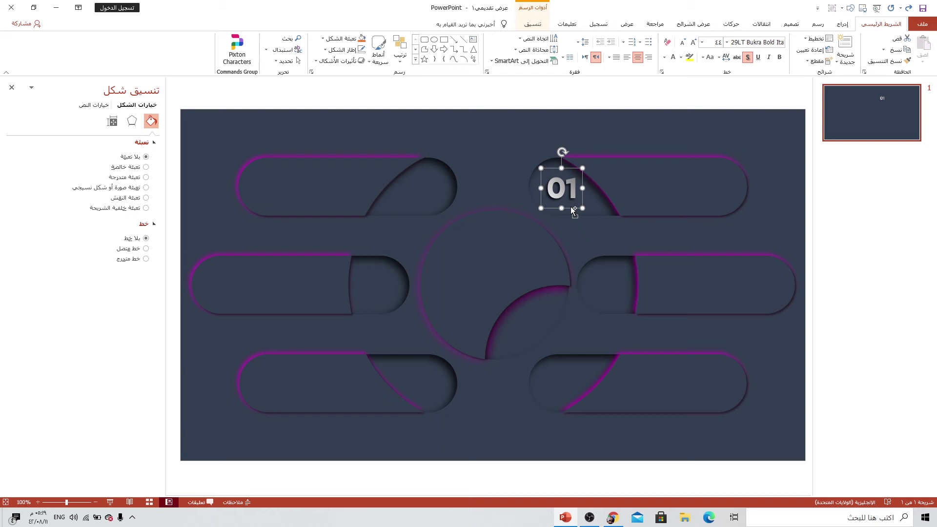
Step: Duplicate the 01 label into the middle-right and bottom-right pills as 02 and 03
{"action": "key", "text": "ctrl+d"}
{"action": "left_click_drag", "start_coordinate": [578, 216], "coordinate": [613, 304]}
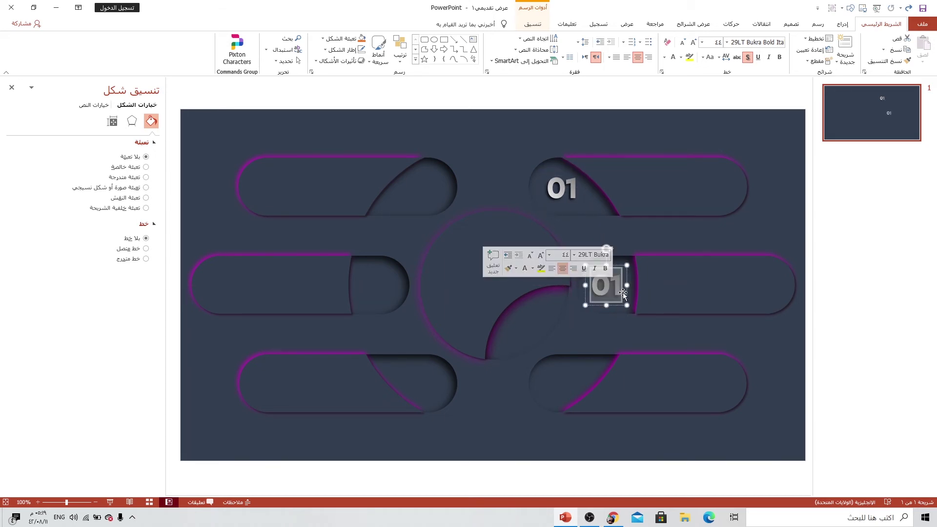
{"action": "type", "text": "02"}
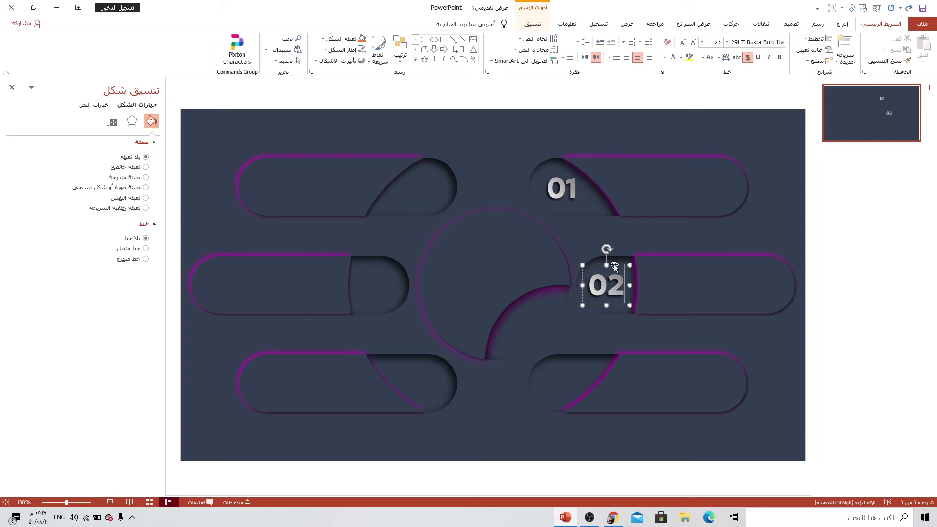
{"action": "left_click", "coordinate": [615, 264]}
{"action": "key", "text": "ctrl+d"}
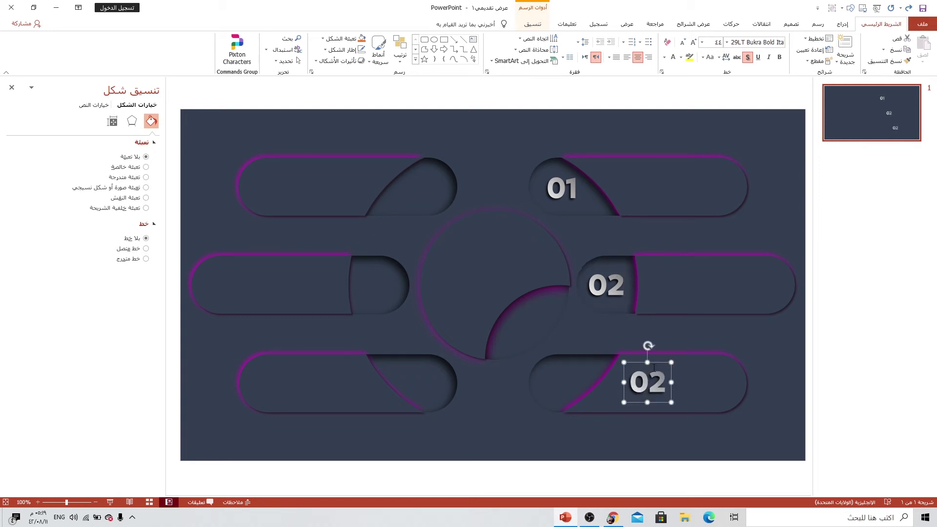
{"action": "left_click_drag", "start_coordinate": [658, 364], "coordinate": [571, 362]}
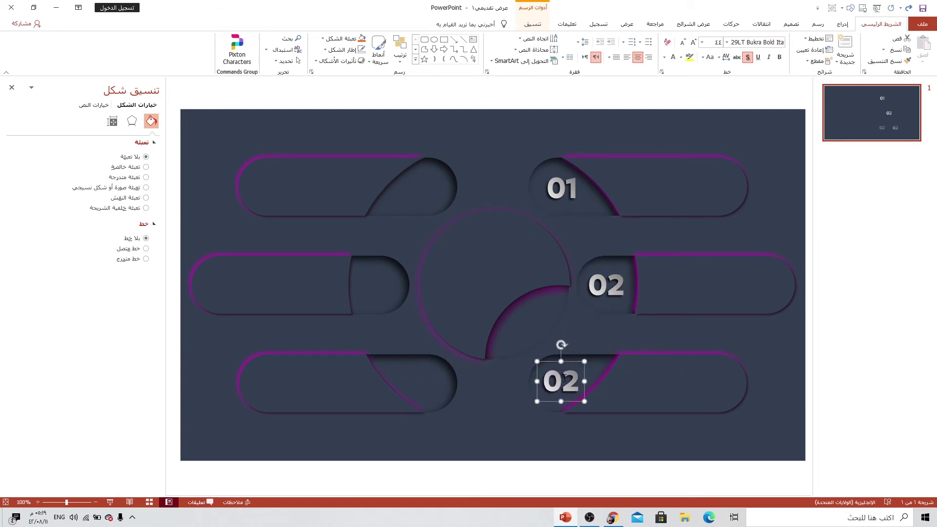
{"action": "type", "text": "03"}
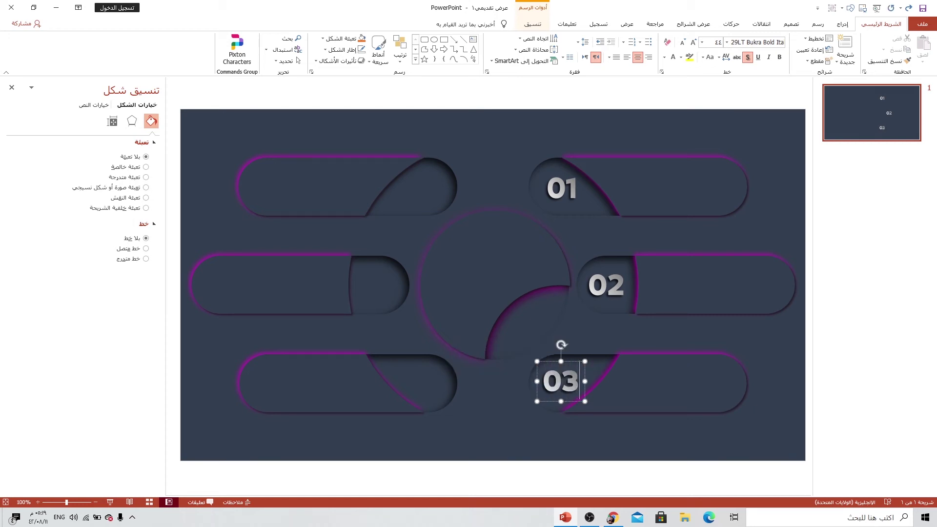
Step: Copy the label into the next two pills and renumber them 04 and 05
{"action": "mouse_move", "coordinate": [572, 362]}
{"action": "left_mouse_down", "text": "ctrl"}
{"action": "mouse_move", "coordinate": [504, 443]}
{"action": "mouse_move", "coordinate": [409, 347]}
{"action": "left_mouse_up", "text": "ctrl"}
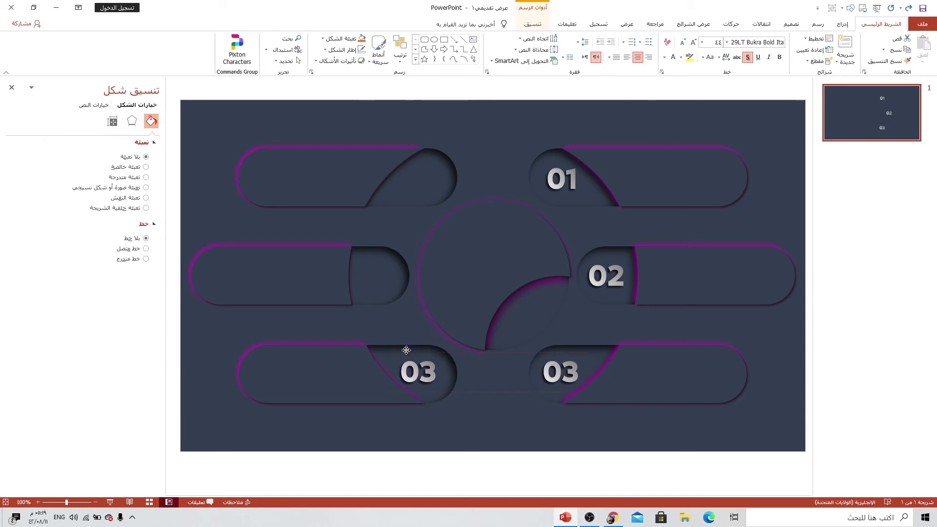
{"action": "scroll", "coordinate": [409, 347], "scroll_direction": "up", "scroll_amount": 1}
{"action": "left_click_drag", "start_coordinate": [421, 381], "coordinate": [439, 381]}
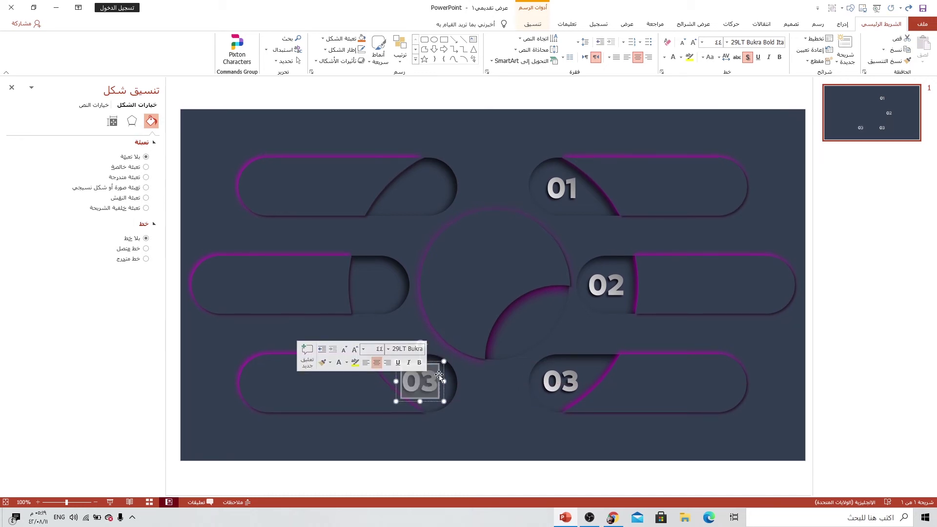
{"action": "type", "text": "4"}
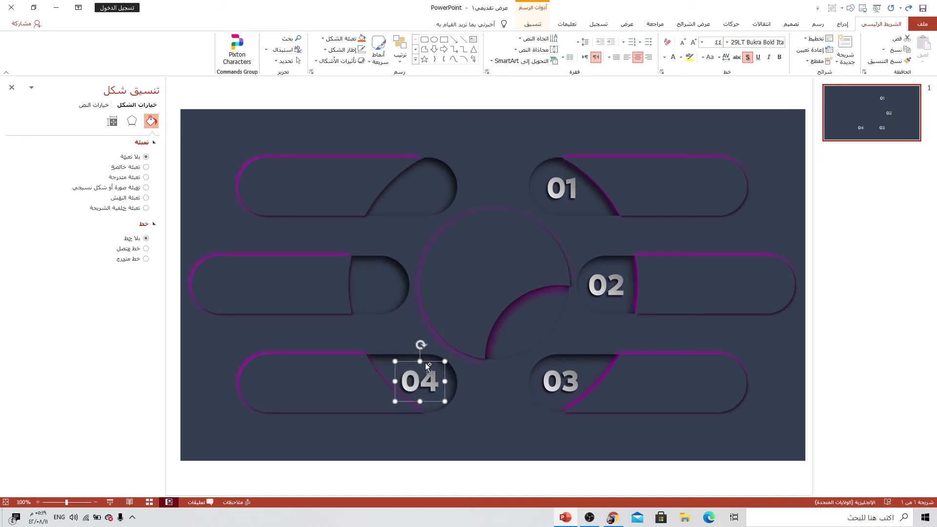
{"action": "mouse_move", "coordinate": [447, 377]}
{"action": "left_mouse_down", "text": "ctrl"}
{"action": "mouse_move", "coordinate": [306, 377]}
{"action": "mouse_move", "coordinate": [391, 265]}
{"action": "mouse_move", "coordinate": [390, 281]}
{"action": "left_mouse_up", "text": "ctrl"}
{"action": "key", "text": "BackSpace"}
{"action": "type", "text": "5"}
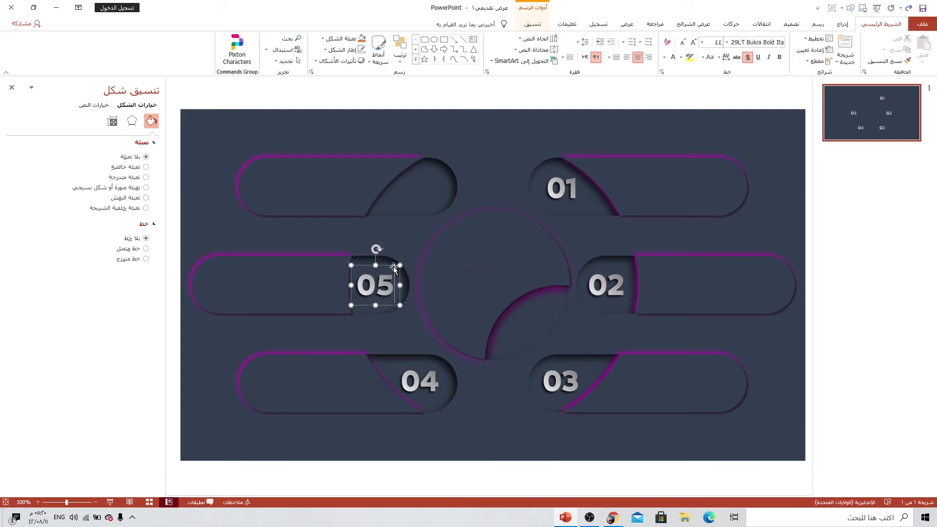
Step: Add the 06 label in the top-left pill and nudge it into alignment
{"action": "mouse_move", "coordinate": [393, 267]}
{"action": "left_mouse_down", "text": "ctrl"}
{"action": "mouse_move", "coordinate": [399, 276]}
{"action": "mouse_move", "coordinate": [435, 171]}
{"action": "mouse_move", "coordinate": [422, 189]}
{"action": "left_mouse_up", "text": "ctrl"}
{"action": "left_click", "coordinate": [427, 188]}
{"action": "key", "text": "BackSpace"}
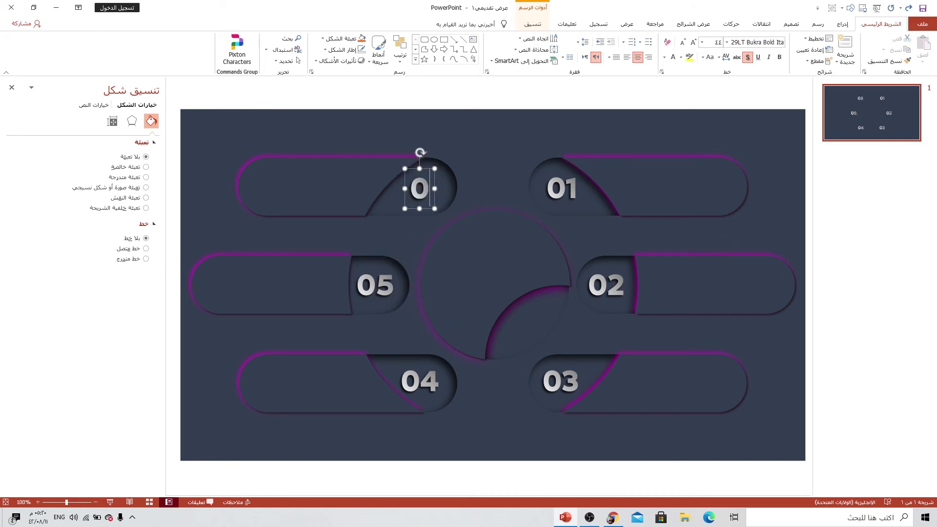
{"action": "type", "text": "6"}
{"action": "left_click", "coordinate": [429, 172]}
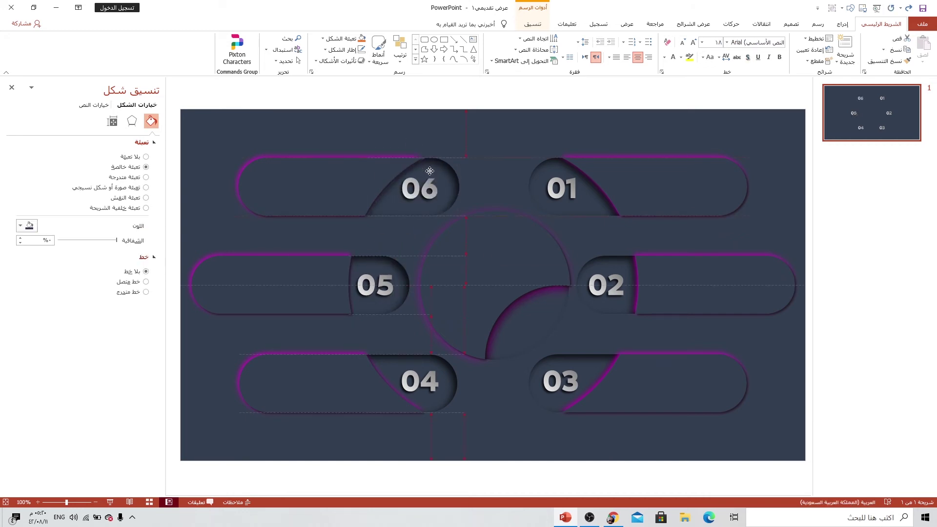
{"action": "left_click_drag", "start_coordinate": [433, 168], "coordinate": [436, 169]}
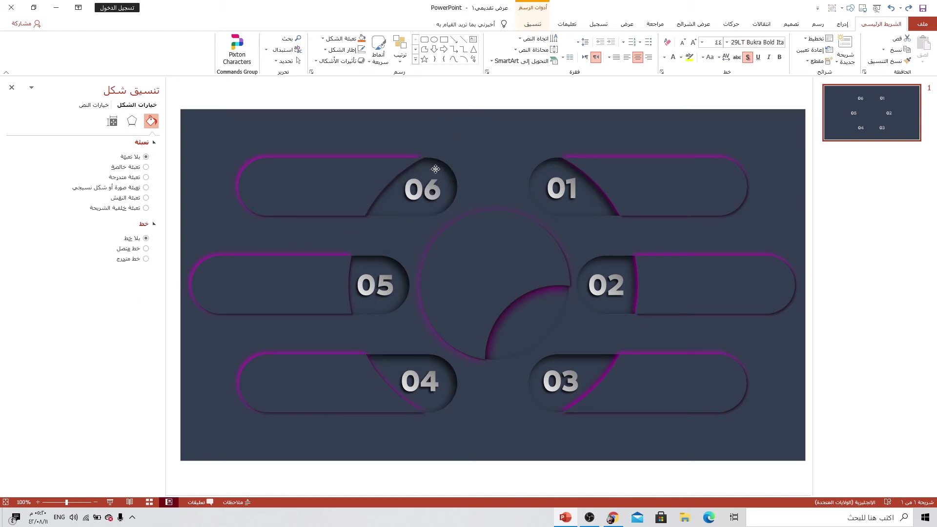
{"action": "left_click", "coordinate": [485, 185]}
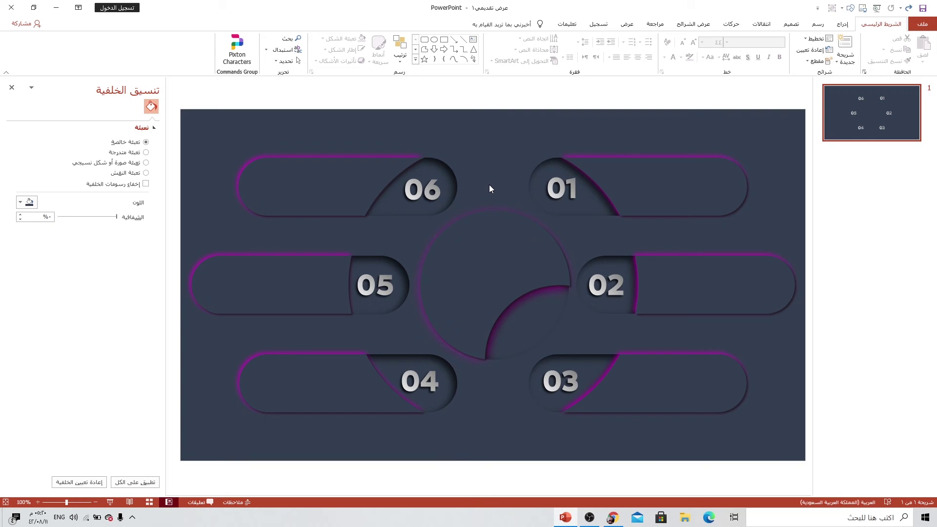
Step: Insert pie chart, Venn, target, crosshair, gauge and single gear icons from the icon library
{"action": "left_click", "coordinate": [843, 24]}
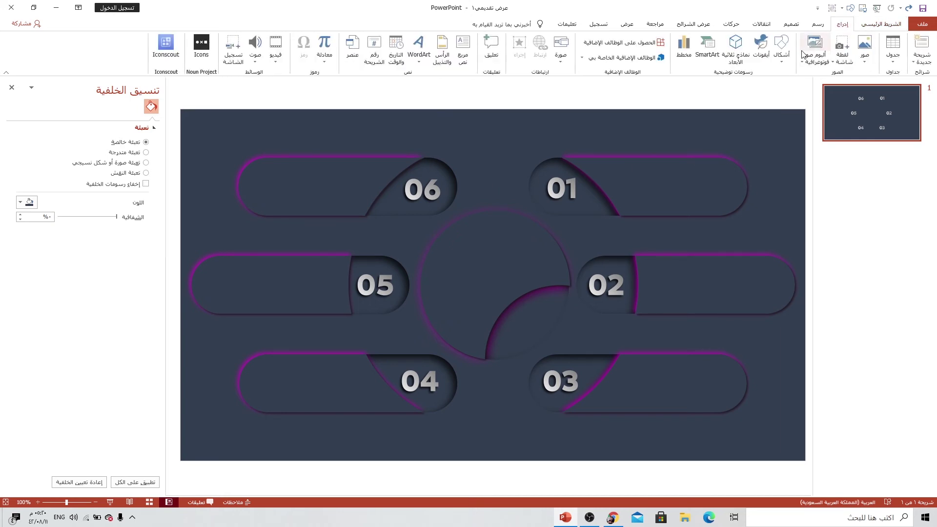
{"action": "left_click", "coordinate": [760, 63]}
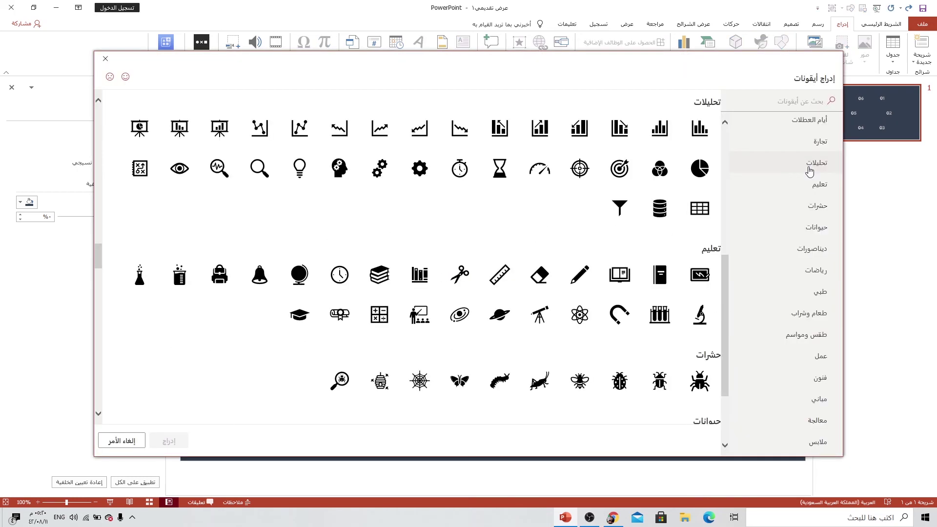
{"action": "left_click", "coordinate": [700, 169]}
{"action": "left_click", "coordinate": [659, 170]}
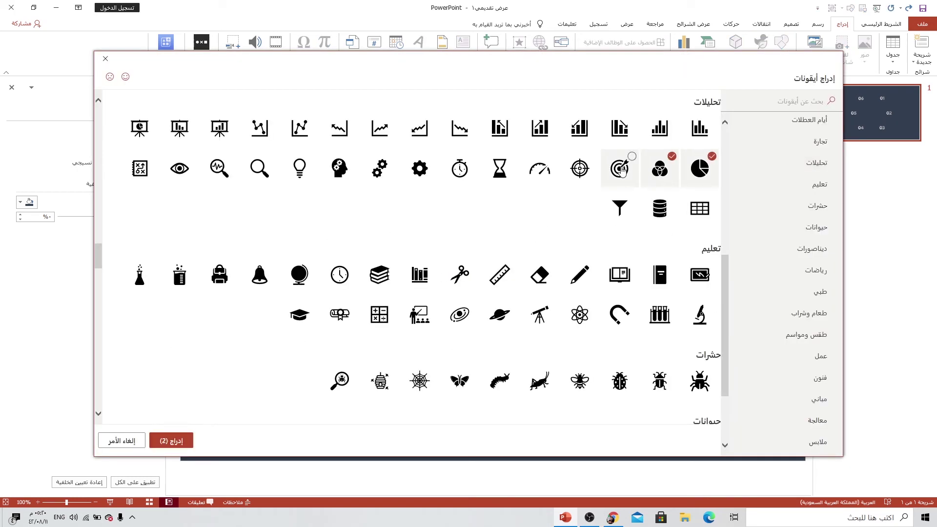
{"action": "left_click", "coordinate": [620, 170]}
{"action": "left_click", "coordinate": [575, 173]}
{"action": "left_click", "coordinate": [540, 174]}
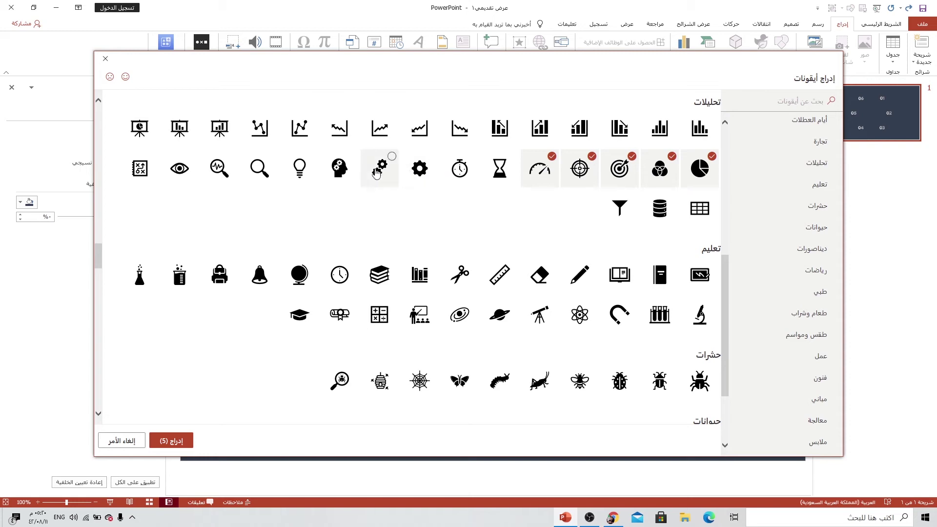
{"action": "left_click", "coordinate": [420, 175]}
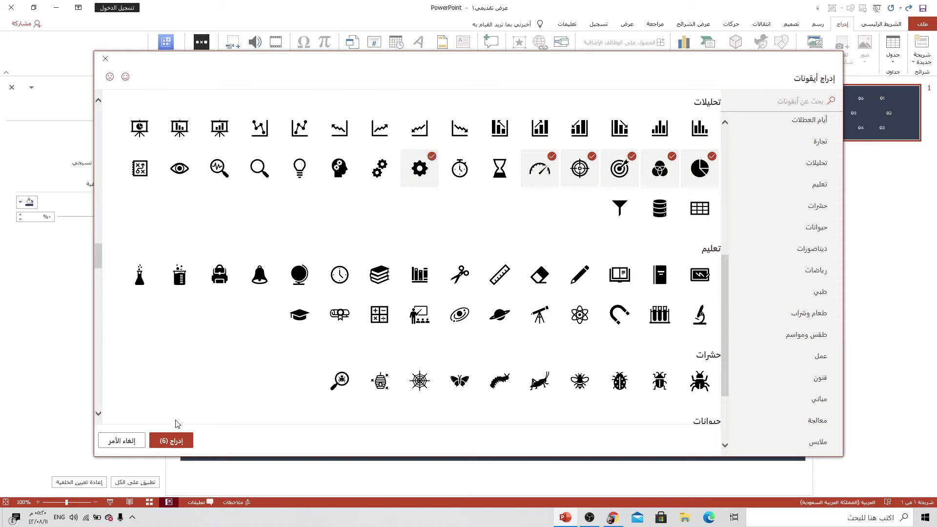
{"action": "left_click", "coordinate": [170, 441]}
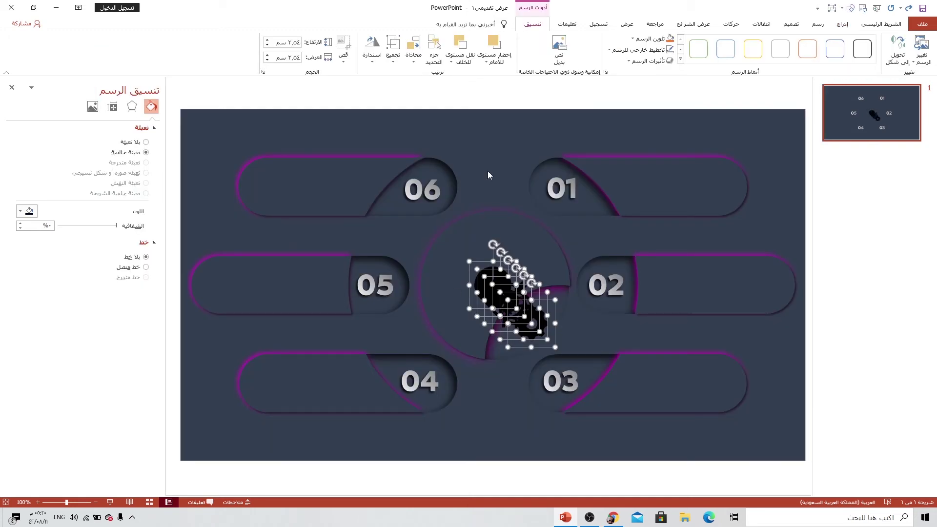
Step: Make the icons white, convert them to shapes and give them a gradient fill
{"action": "left_click", "coordinate": [633, 38]}
{"action": "left_click", "coordinate": [664, 61]}
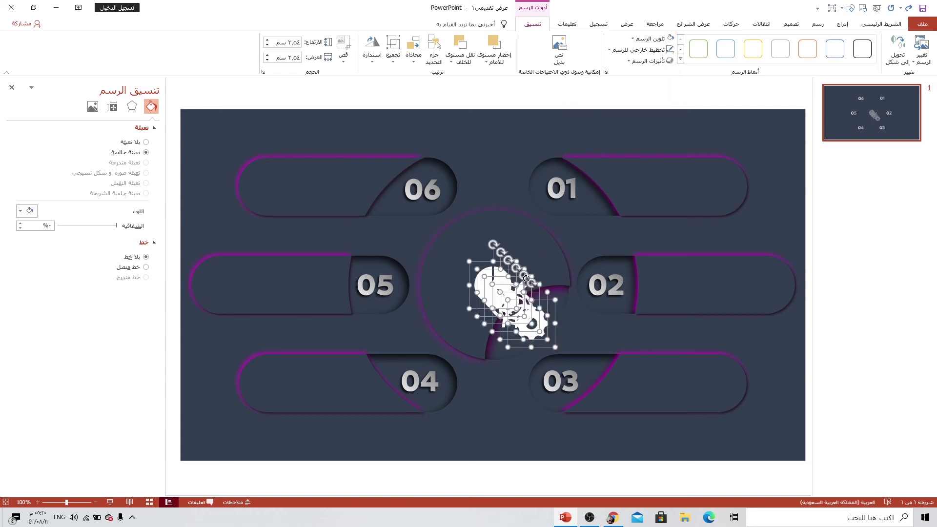
{"action": "left_click_drag", "start_coordinate": [526, 277], "coordinate": [476, 172]}
{"action": "left_click", "coordinate": [899, 56]}
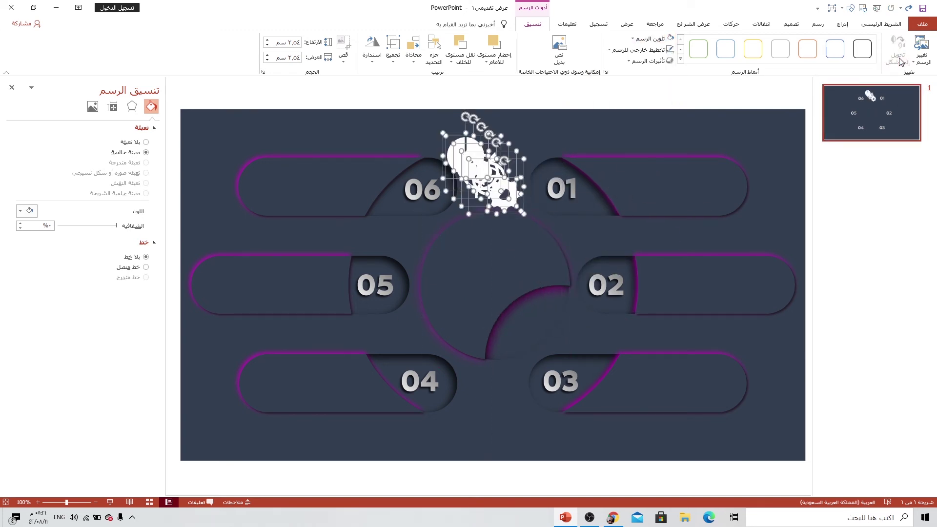
{"action": "left_click", "coordinate": [132, 180]}
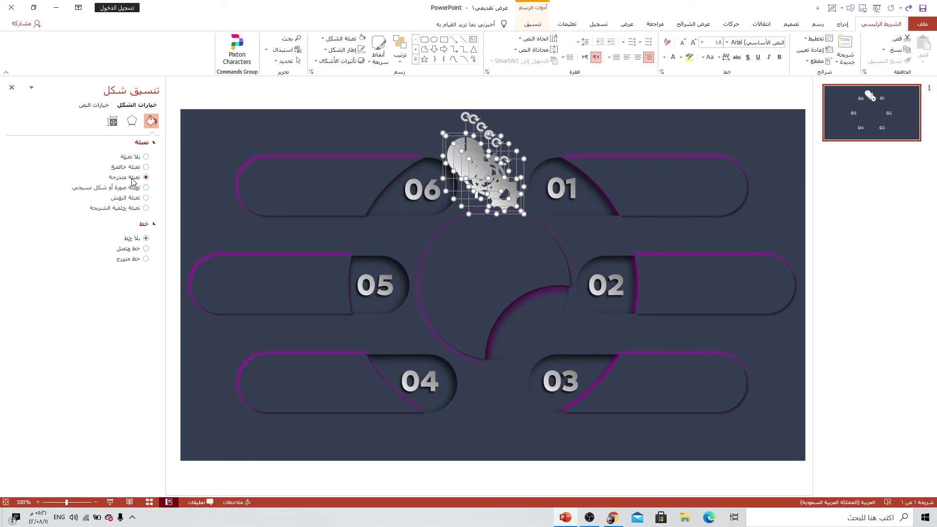
Step: Spread the icons into a row above the top bars and shrink them together
{"action": "left_click", "coordinate": [529, 140]}
{"action": "left_click_drag", "start_coordinate": [503, 191], "coordinate": [654, 175]}
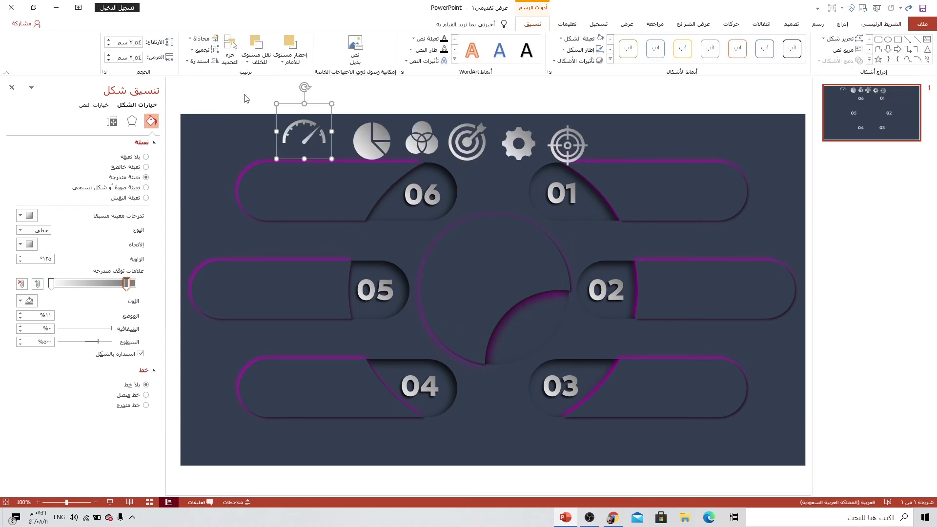
{"action": "left_click_drag", "start_coordinate": [243, 93], "coordinate": [617, 163]}
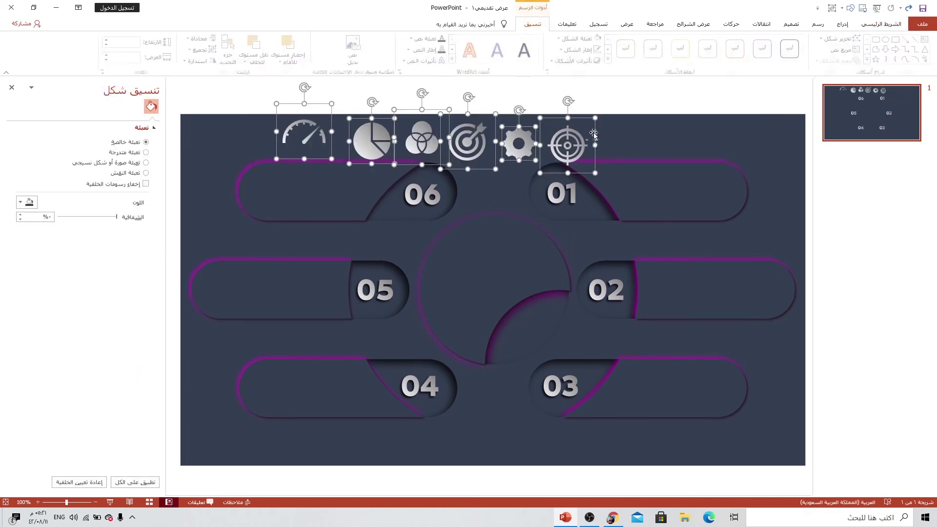
{"action": "left_click_drag", "start_coordinate": [593, 120], "coordinate": [570, 134]}
{"action": "left_click", "coordinate": [603, 133]}
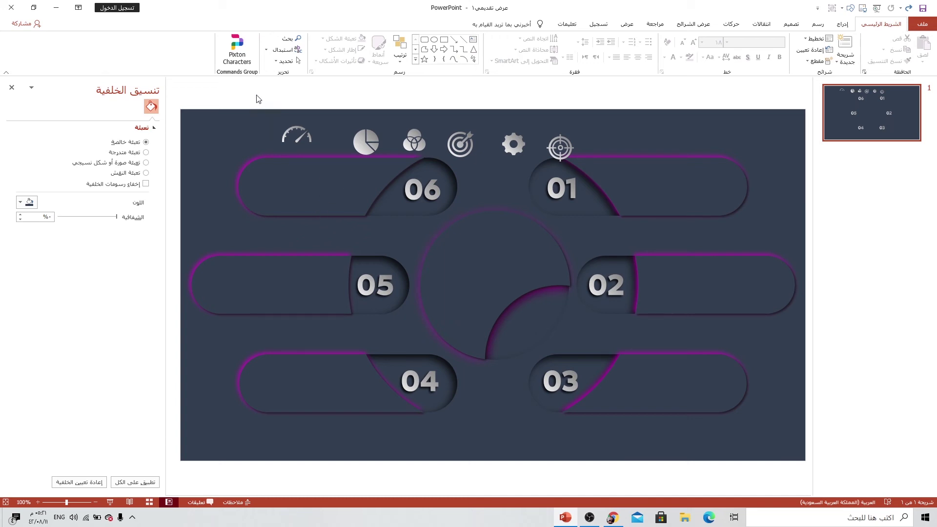
{"action": "left_click_drag", "start_coordinate": [257, 96], "coordinate": [602, 168]}
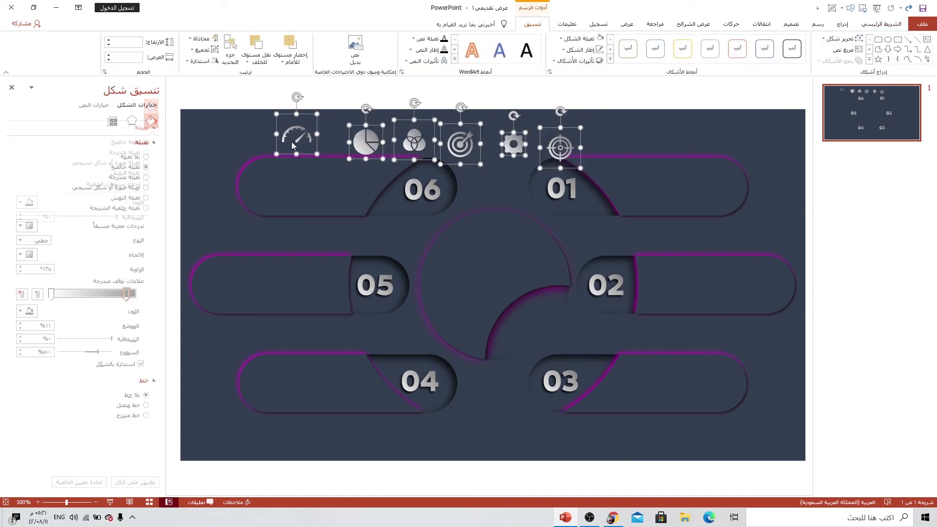
Step: Give the icons an outer shadow at 25% transparency and 5 pt blur; nudge the pie icon
{"action": "left_click", "coordinate": [131, 120]}
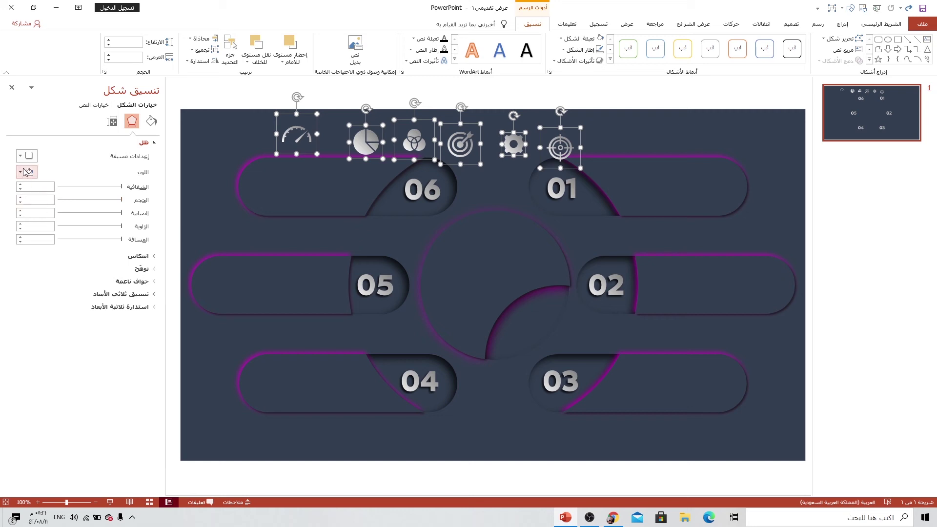
{"action": "left_click", "coordinate": [22, 156]}
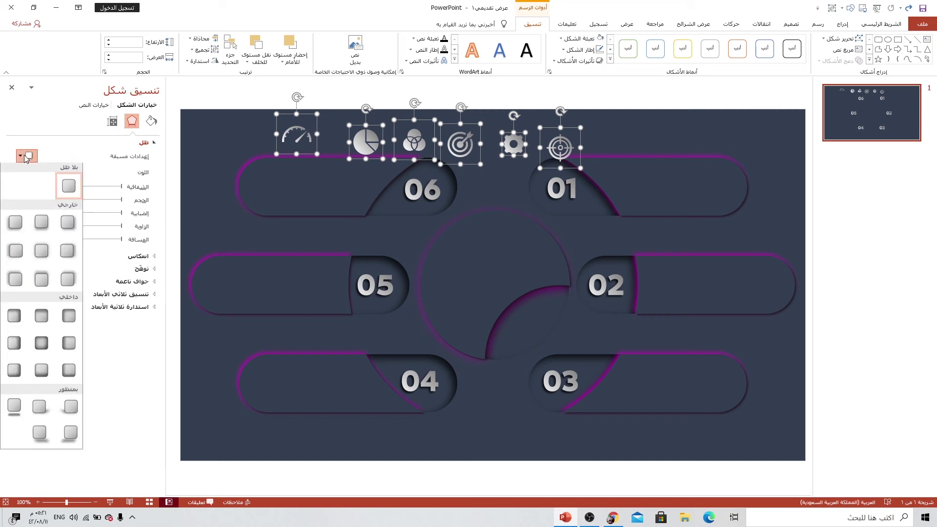
{"action": "left_click", "coordinate": [16, 224]}
{"action": "scroll", "coordinate": [292, 139], "scroll_direction": "up", "scroll_amount": 5, "text": "ctrl"}
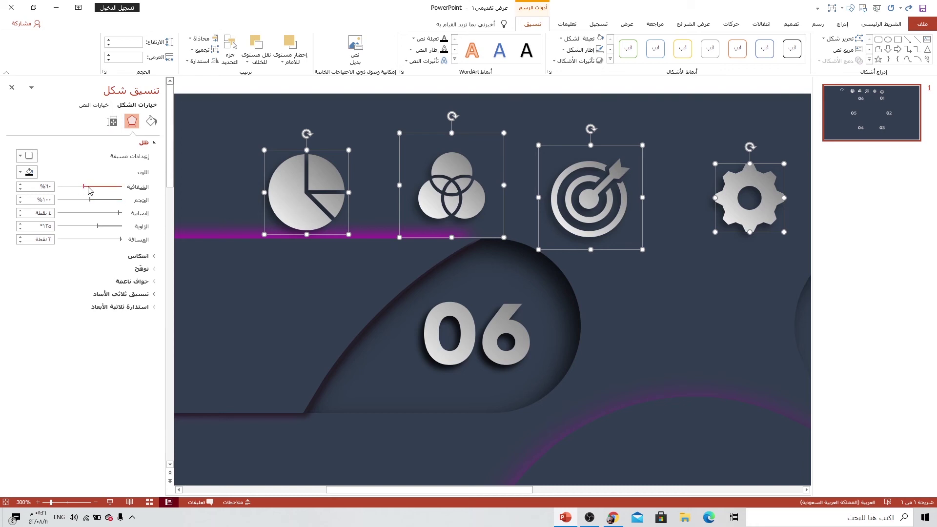
{"action": "double_click", "coordinate": [45, 187]}
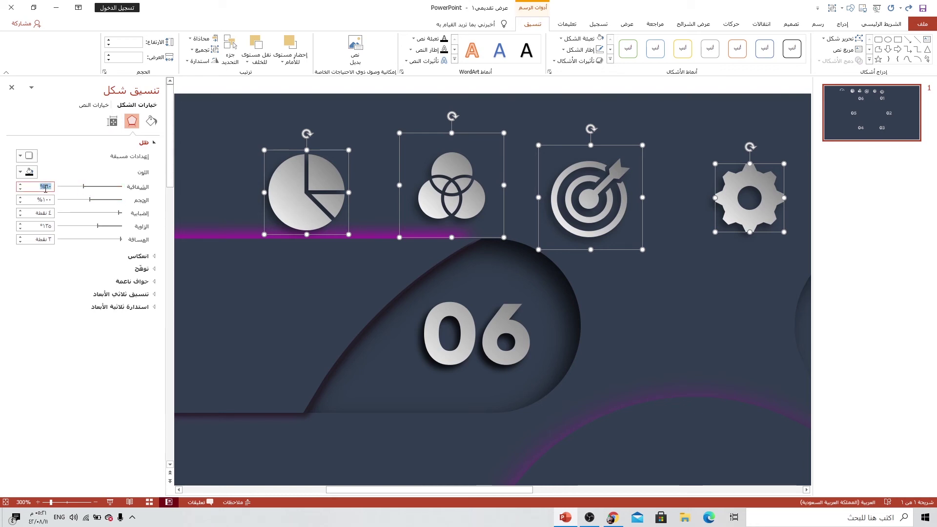
{"action": "type", "text": "25"}
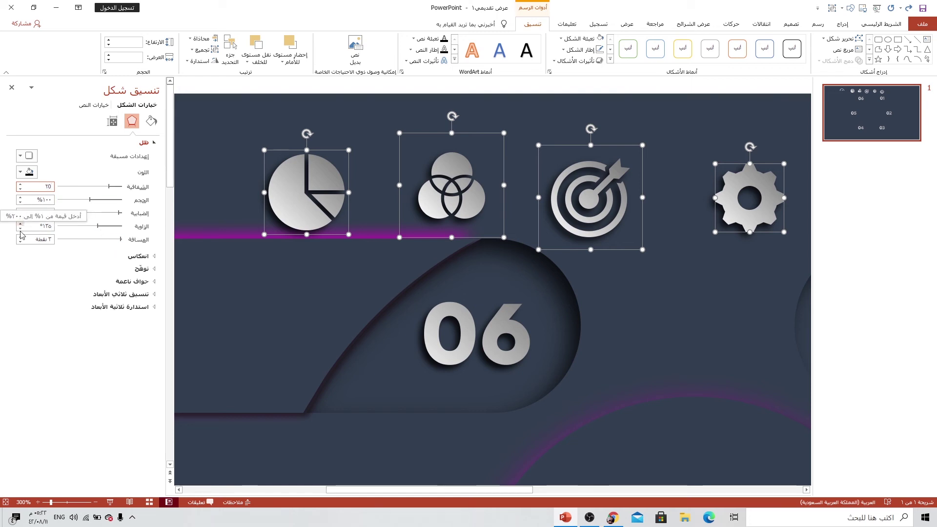
{"action": "left_click", "coordinate": [21, 212]}
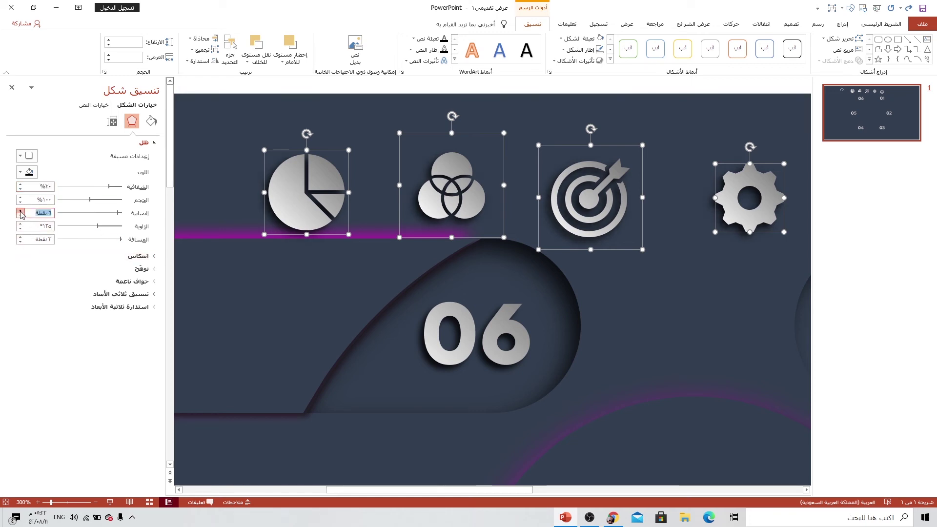
{"action": "left_click", "coordinate": [238, 189]}
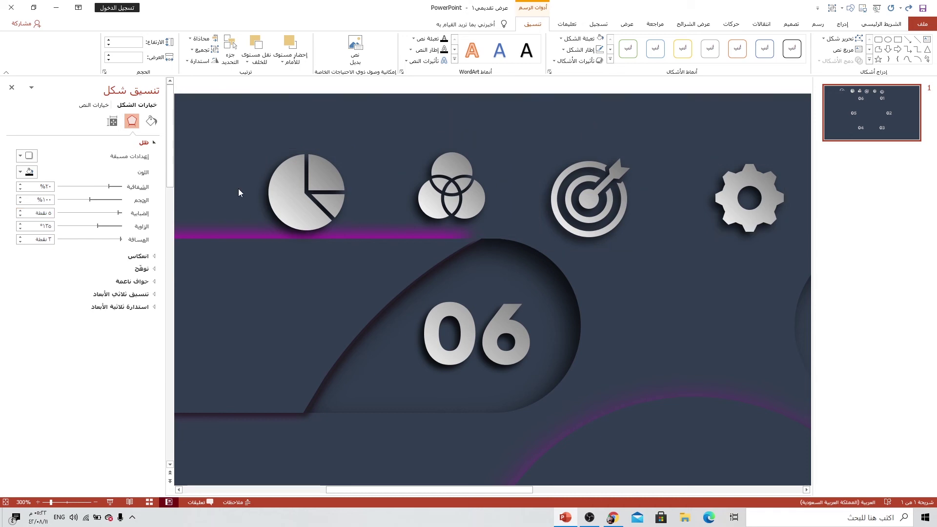
{"action": "left_click_drag", "start_coordinate": [283, 206], "coordinate": [327, 187]}
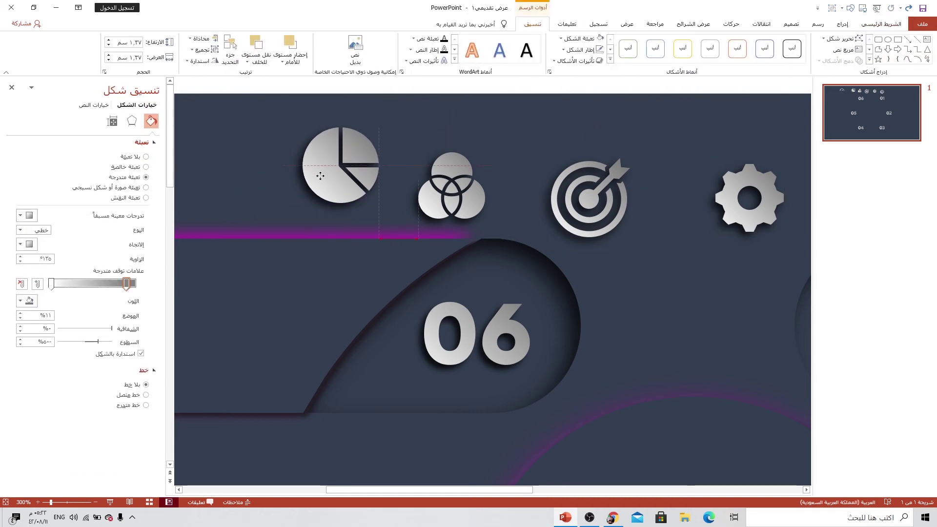
Step: Move the gauge, pie chart and venn icons to the left ends of bars 06, 05 and 04
{"action": "scroll", "coordinate": [332, 186], "scroll_direction": "down", "scroll_amount": 10, "text": "ctrl"}
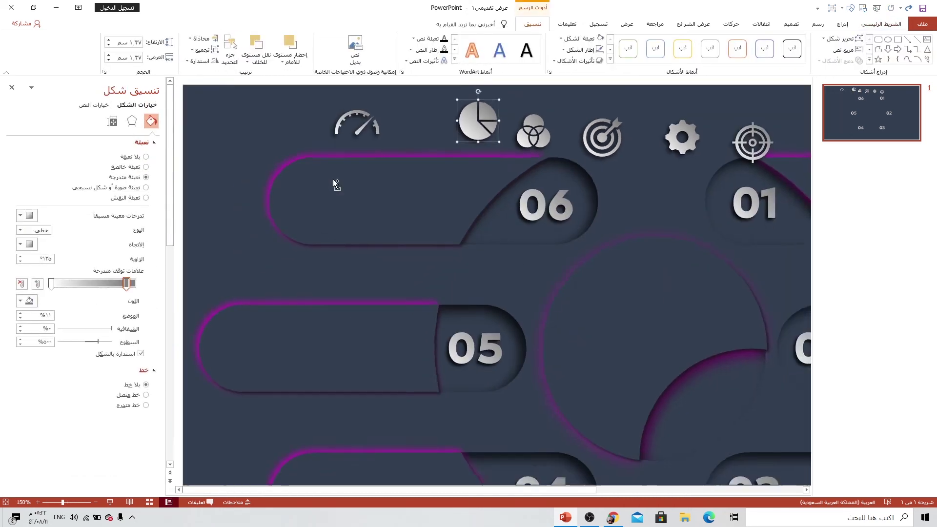
{"action": "left_click", "coordinate": [299, 130]}
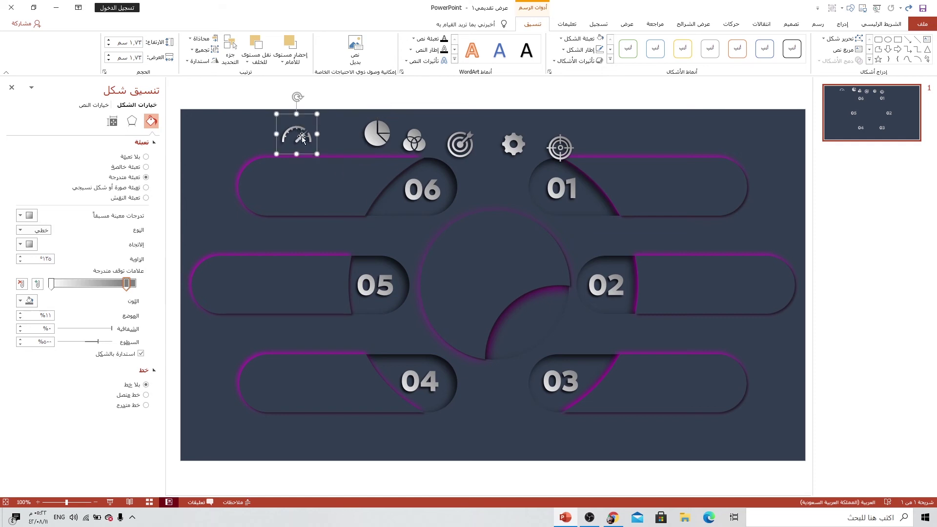
{"action": "left_click_drag", "start_coordinate": [303, 134], "coordinate": [265, 185]}
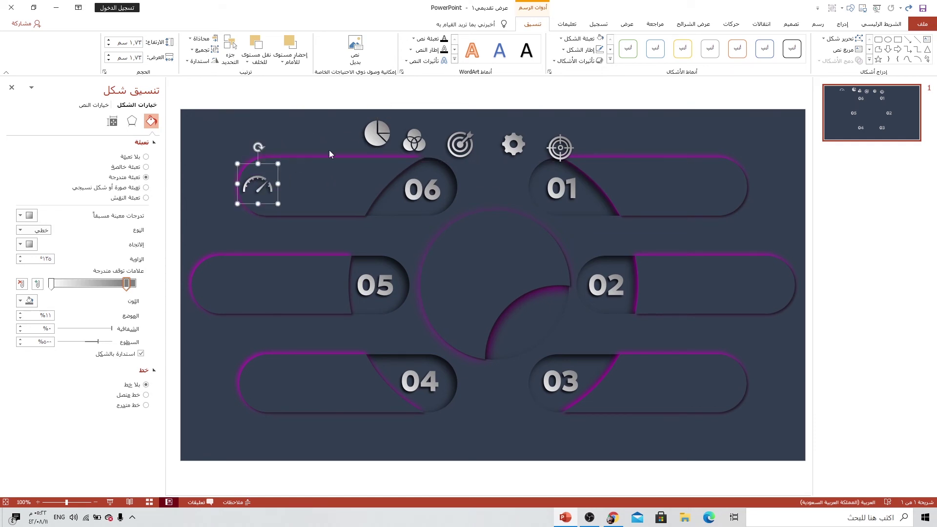
{"action": "left_click", "coordinate": [374, 133]}
{"action": "left_click_drag", "start_coordinate": [374, 134], "coordinate": [208, 281]}
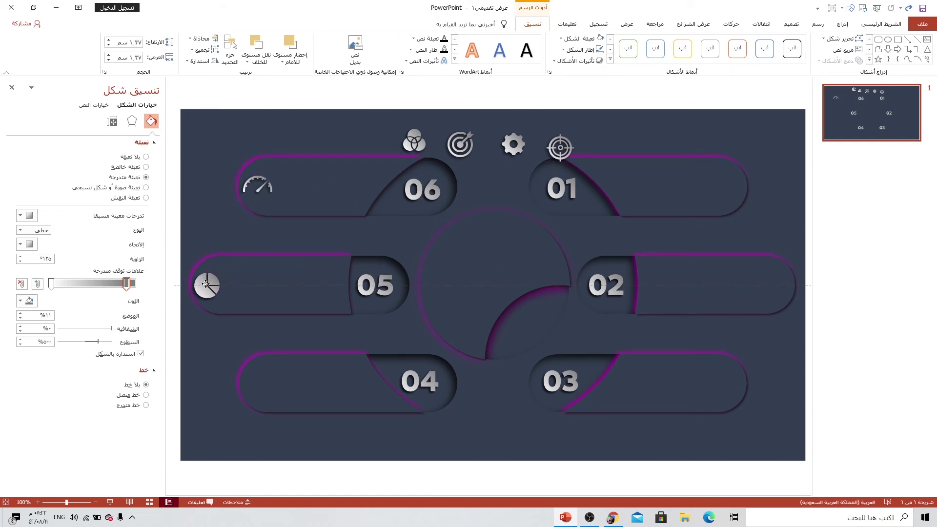
{"action": "left_click_drag", "start_coordinate": [420, 141], "coordinate": [266, 381]}
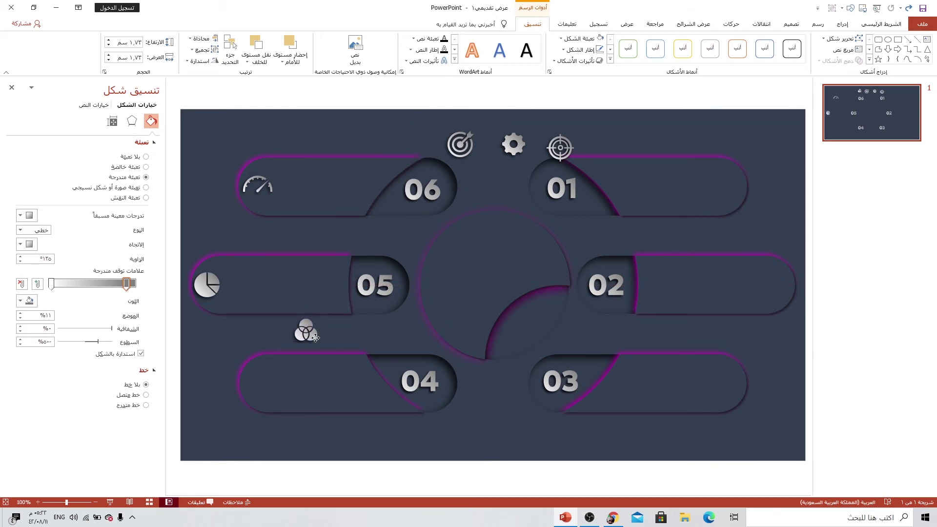
Step: Move the target, crosshair and gear icons to the right ends of bars 01, 02 and 03
{"action": "left_click_drag", "start_coordinate": [460, 145], "coordinate": [729, 187]}
{"action": "left_click_drag", "start_coordinate": [560, 147], "coordinate": [779, 285]}
{"action": "mouse_move", "coordinate": [513, 145]}
{"action": "left_mouse_down"}
{"action": "mouse_move", "coordinate": [690, 362]}
{"action": "mouse_move", "coordinate": [731, 383]}
{"action": "left_mouse_up"}
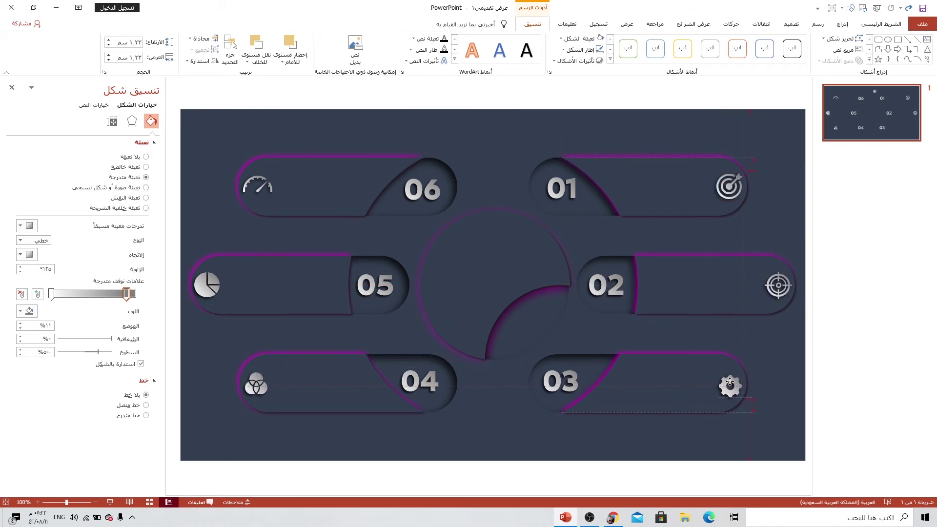
{"action": "left_click", "coordinate": [750, 335]}
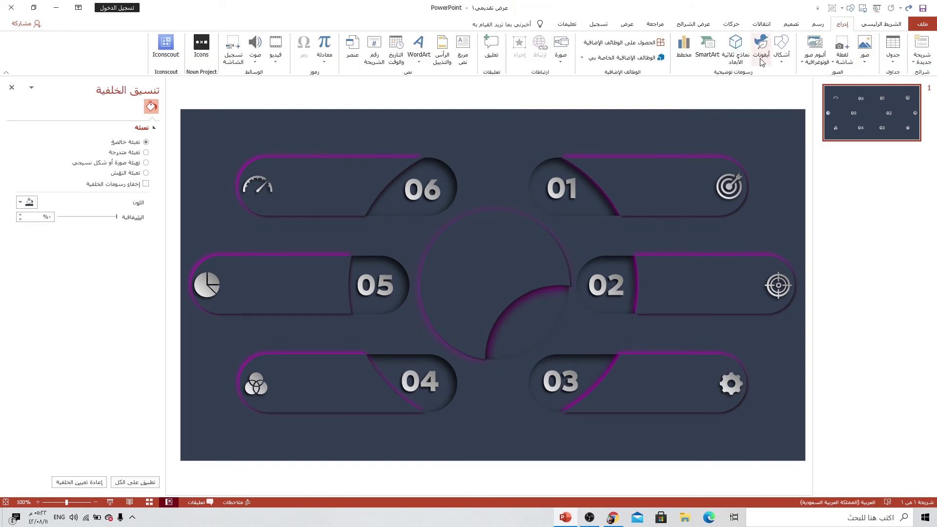
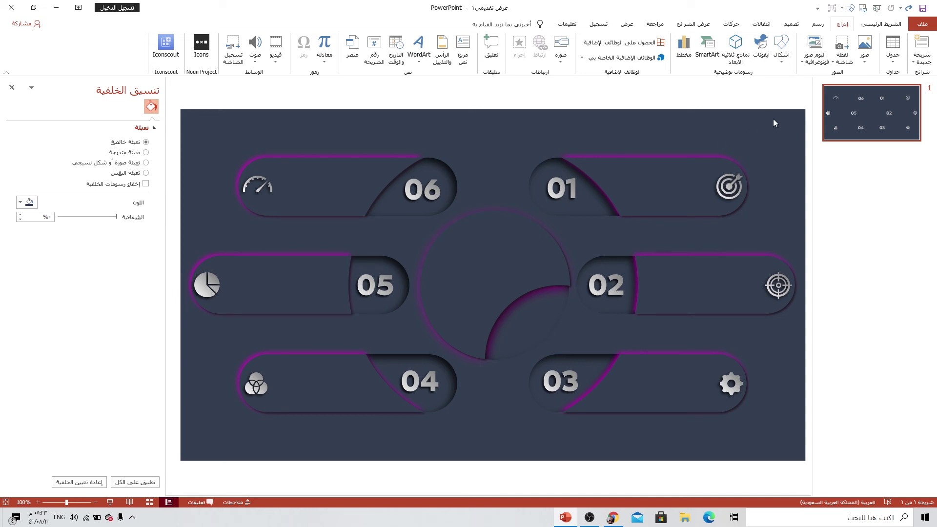
Step: Insert the signature image from this device and drop it into the slide's central circle
{"action": "left_click", "coordinate": [865, 57]}
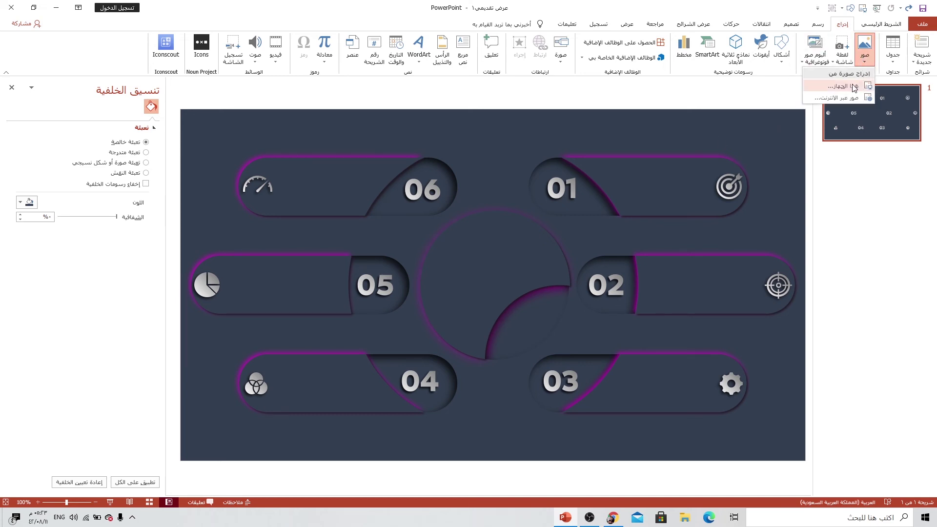
{"action": "left_click", "coordinate": [784, 115]}
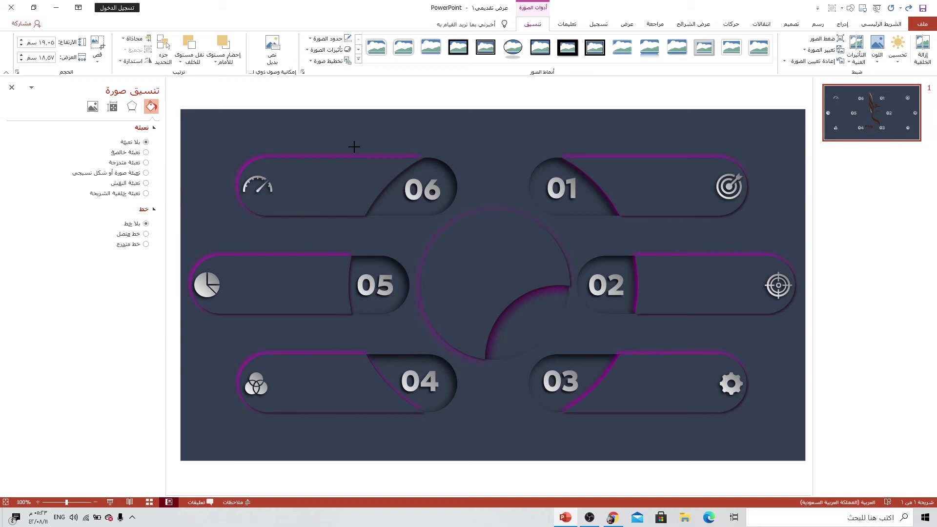
{"action": "mouse_move", "coordinate": [566, 361]}
{"action": "left_mouse_down"}
{"action": "mouse_move", "coordinate": [609, 393]}
{"action": "mouse_move", "coordinate": [492, 245]}
{"action": "left_mouse_up"}
Step: Recolour the signature logo gold and enlarge it to about 9.23 × 9 cm within the circle
{"action": "left_click", "coordinate": [878, 52]}
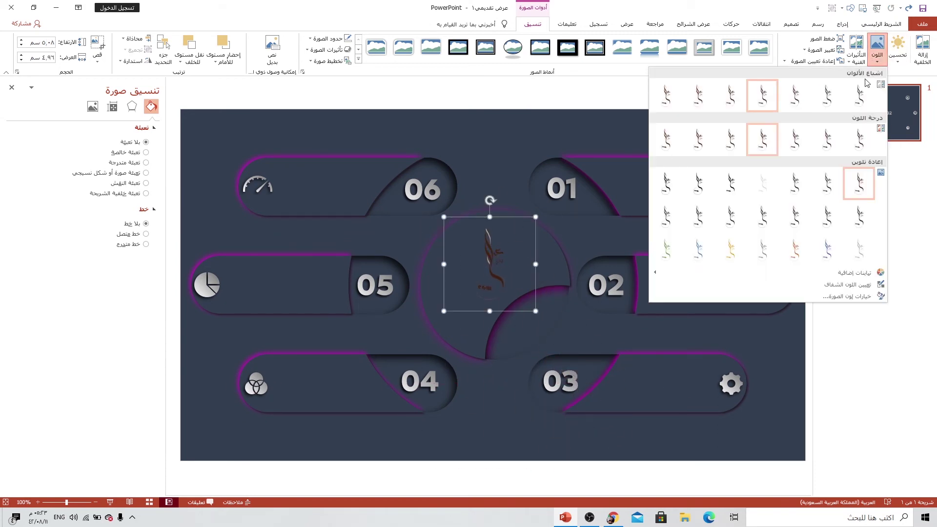
{"action": "left_click", "coordinate": [731, 245]}
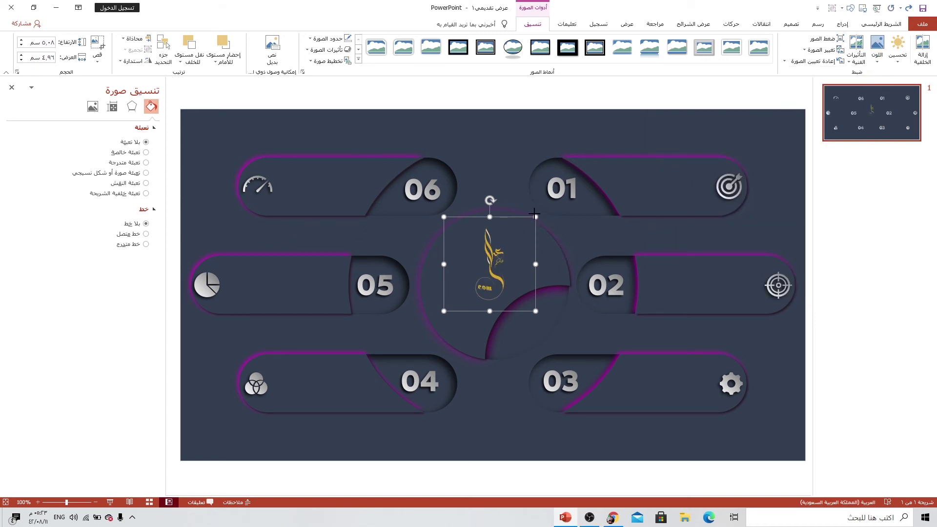
{"action": "left_click_drag", "start_coordinate": [534, 212], "coordinate": [541, 204]}
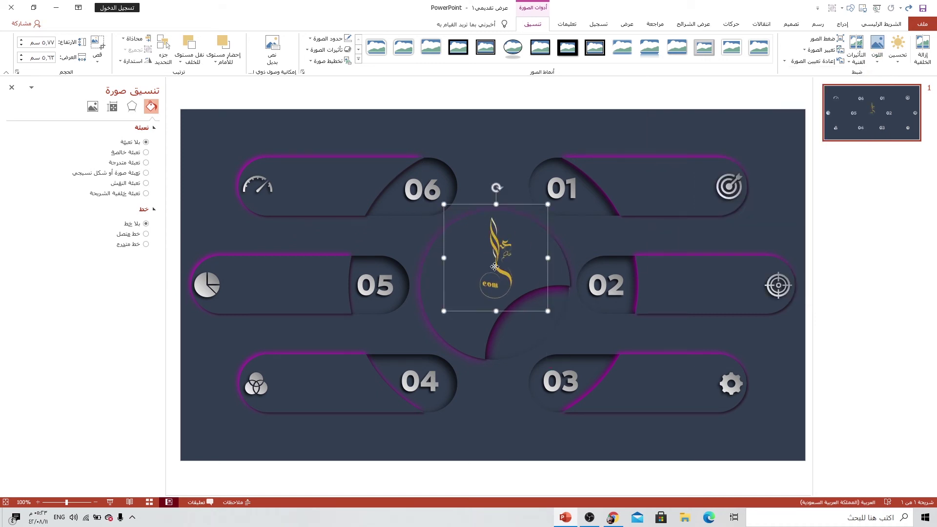
{"action": "left_click_drag", "start_coordinate": [494, 266], "coordinate": [498, 257]}
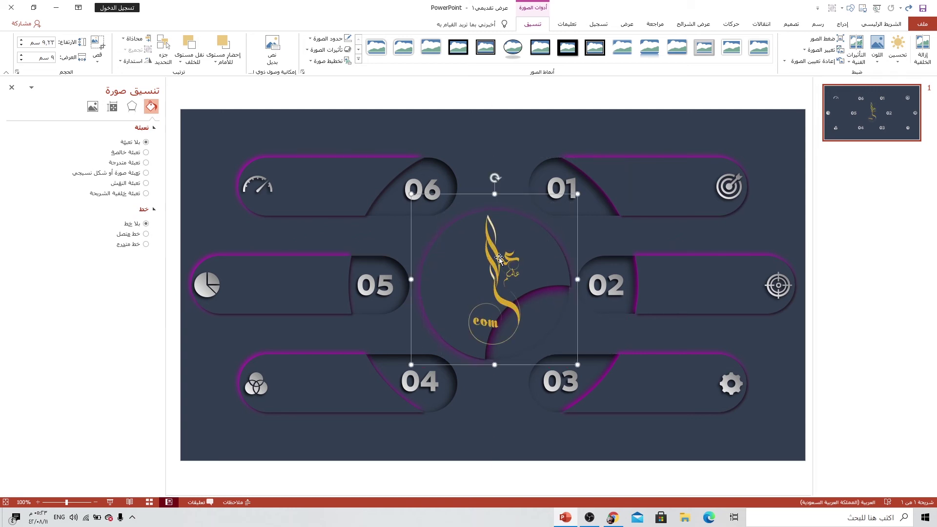
{"action": "left_click", "coordinate": [131, 106]}
Step: Apply an outer shadow to the gold logo with 20% transparency, 5 pt blur and 4 pt distance
{"action": "left_click", "coordinate": [25, 141]}
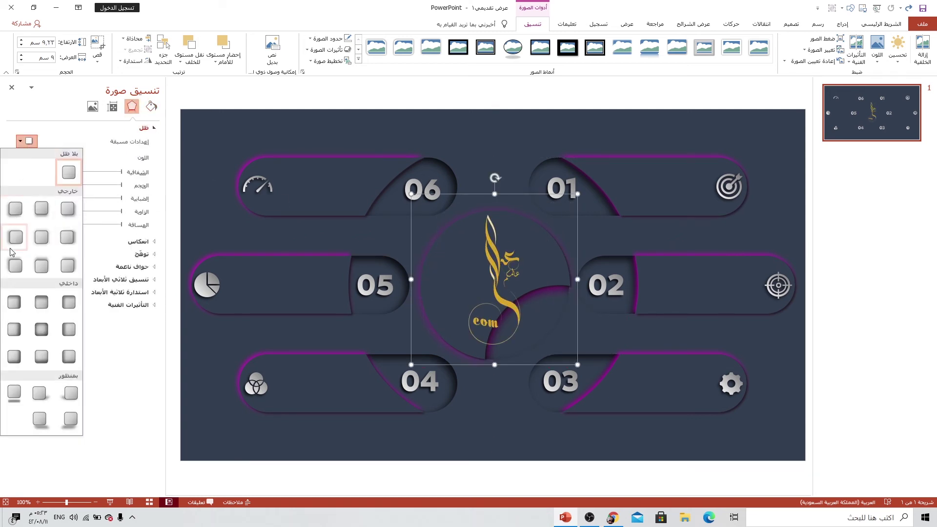
{"action": "left_click", "coordinate": [15, 208]}
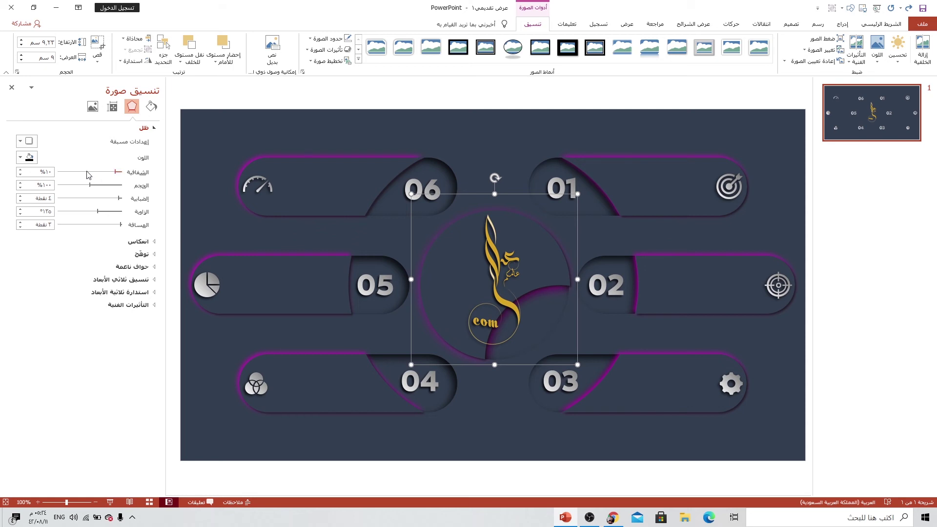
{"action": "double_click", "coordinate": [46, 173]}
{"action": "left_click", "coordinate": [20, 195]}
{"action": "left_click", "coordinate": [20, 222]}
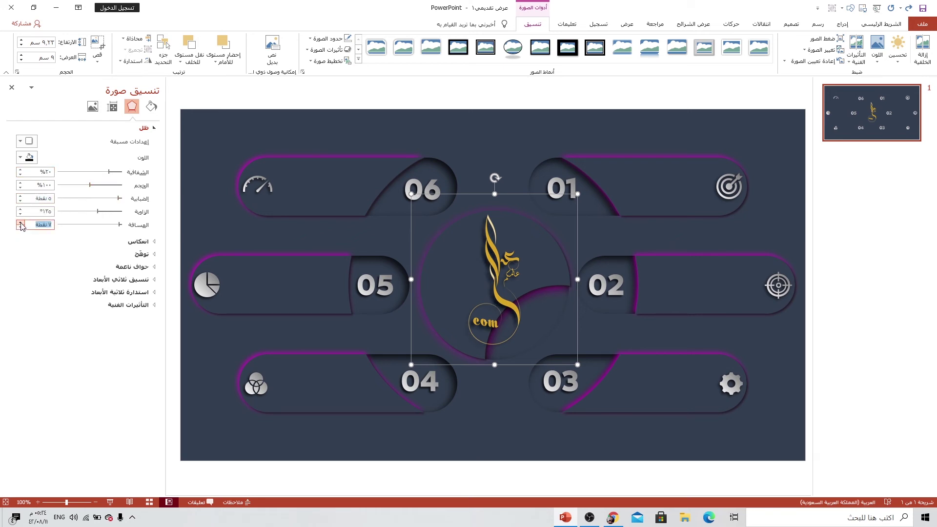
{"action": "scroll", "coordinate": [514, 268], "scroll_direction": "up", "scroll_amount": 2, "text": "ctrl"}
{"action": "scroll", "coordinate": [514, 268], "scroll_direction": "up", "scroll_amount": 13, "text": "ctrl"}
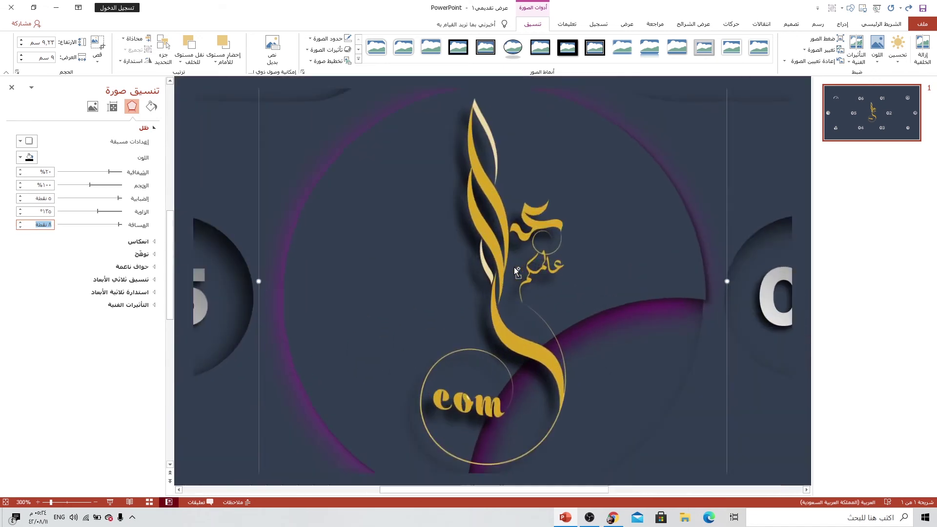
{"action": "scroll", "coordinate": [514, 268], "scroll_direction": "up", "scroll_amount": 5, "text": "ctrl"}
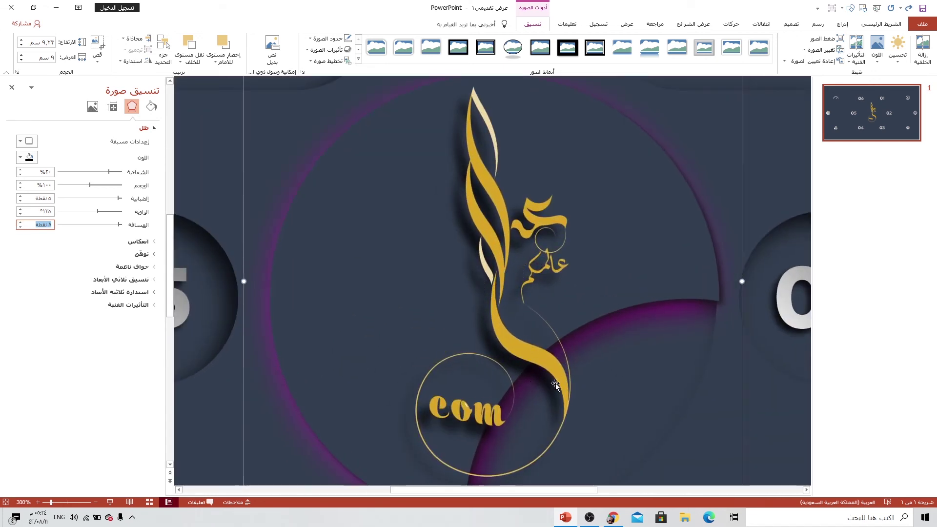
{"action": "scroll", "coordinate": [546, 390], "scroll_direction": "down", "scroll_amount": 15, "text": "ctrl"}
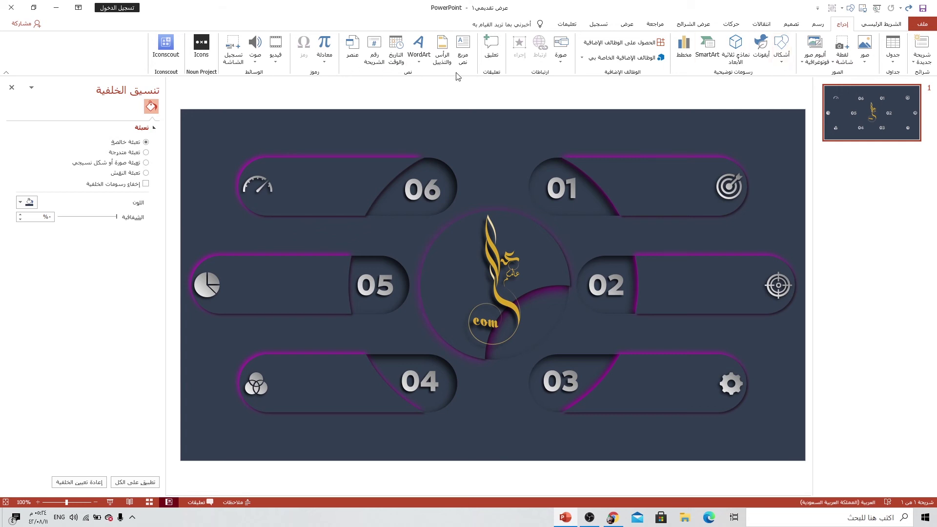
Step: Draw a text box, paste the formatted Title and sample text, and place it on pill 06
{"action": "left_click", "coordinate": [463, 52]}
{"action": "left_click_drag", "start_coordinate": [456, 128], "coordinate": [533, 148]}
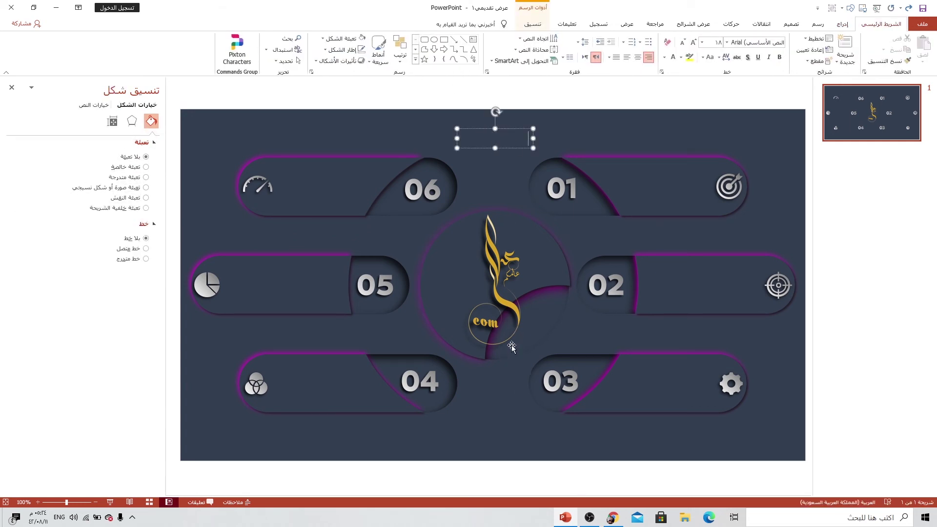
{"action": "type", "text": "Title The quick brown fox jumps over the lazy dog."}
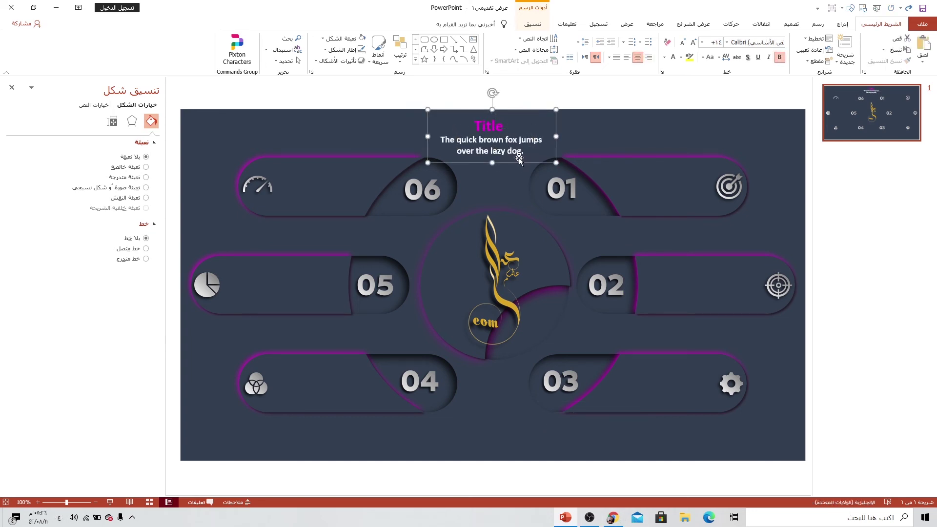
{"action": "mouse_move", "coordinate": [523, 164]}
{"action": "left_mouse_down"}
{"action": "mouse_move", "coordinate": [361, 209]}
{"action": "mouse_move", "coordinate": [331, 309]}
{"action": "left_mouse_up"}
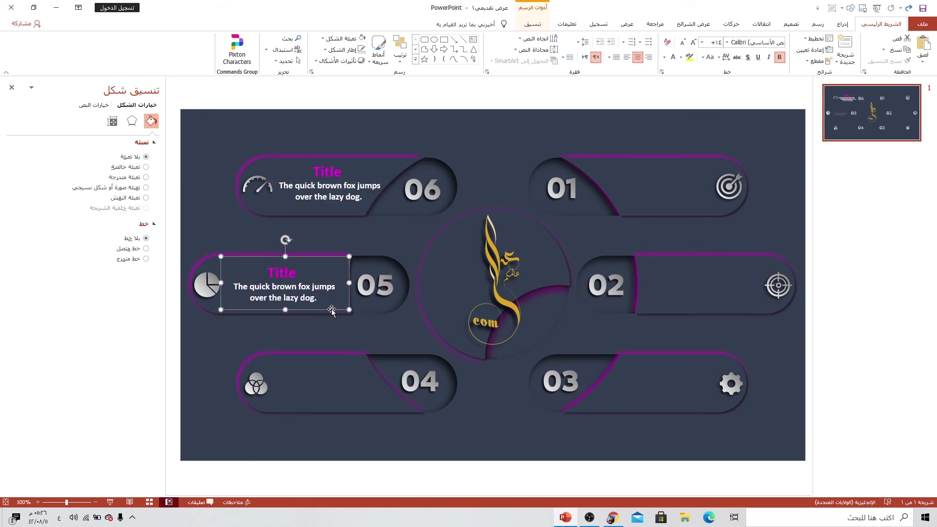
Step: Paste copies of the Title text box and position them on pills 05, 01 and 03
{"action": "mouse_move", "coordinate": [332, 308]}
{"action": "left_mouse_down"}
{"action": "mouse_move", "coordinate": [290, 341]}
{"action": "mouse_move", "coordinate": [377, 355]}
{"action": "left_mouse_up"}
{"action": "key", "text": "ctrl+v"}
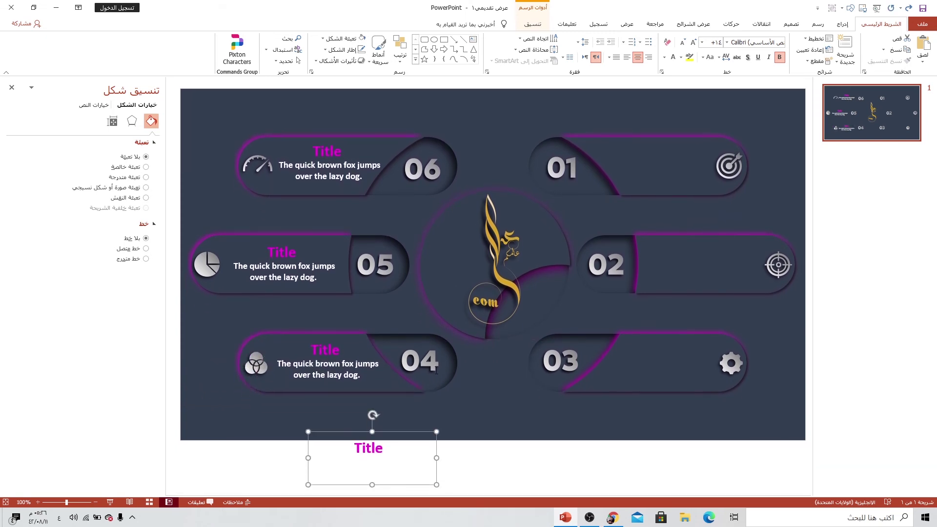
{"action": "mouse_move", "coordinate": [405, 431]}
{"action": "left_mouse_down"}
{"action": "mouse_move", "coordinate": [696, 134]}
{"action": "mouse_move", "coordinate": [426, 431]}
{"action": "left_mouse_up"}
{"action": "key", "text": "ctrl+v"}
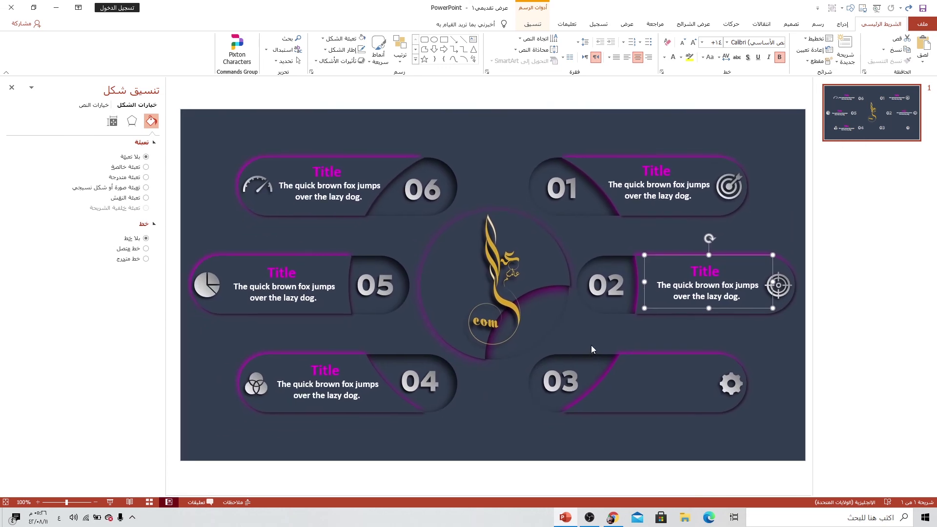
{"action": "key", "text": "ctrl+v"}
{"action": "left_click_drag", "start_coordinate": [712, 353], "coordinate": [626, 351]}
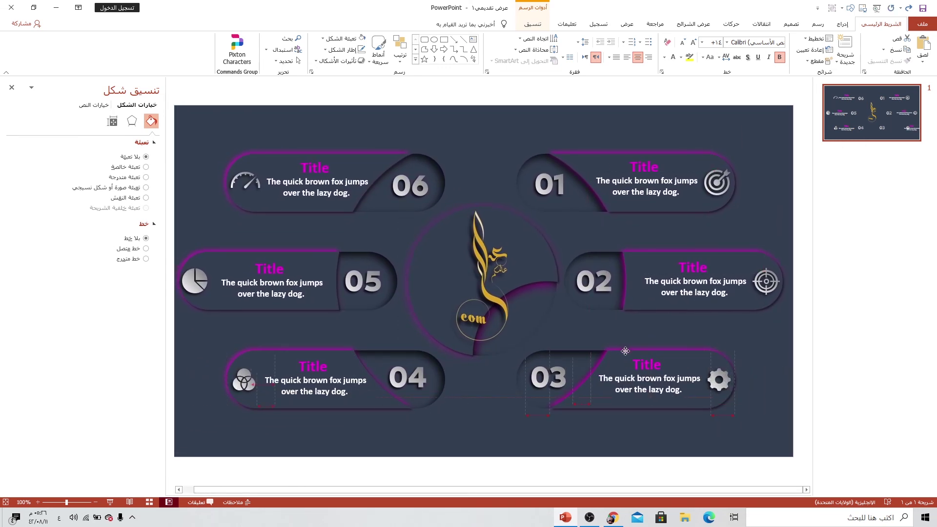
{"action": "left_click", "coordinate": [749, 338]}
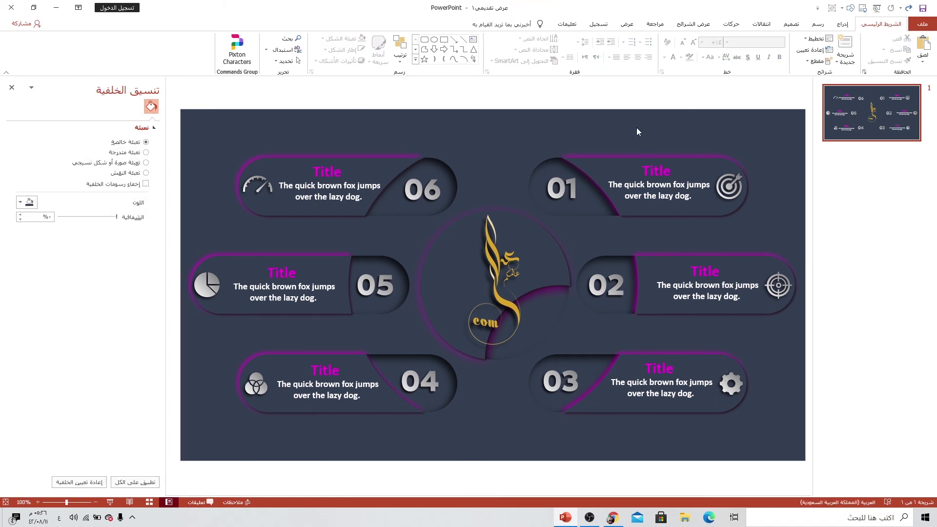
Step: Insert a 'Presentation title' WordArt and centre it at the top of the slide
{"action": "left_click", "coordinate": [842, 24]}
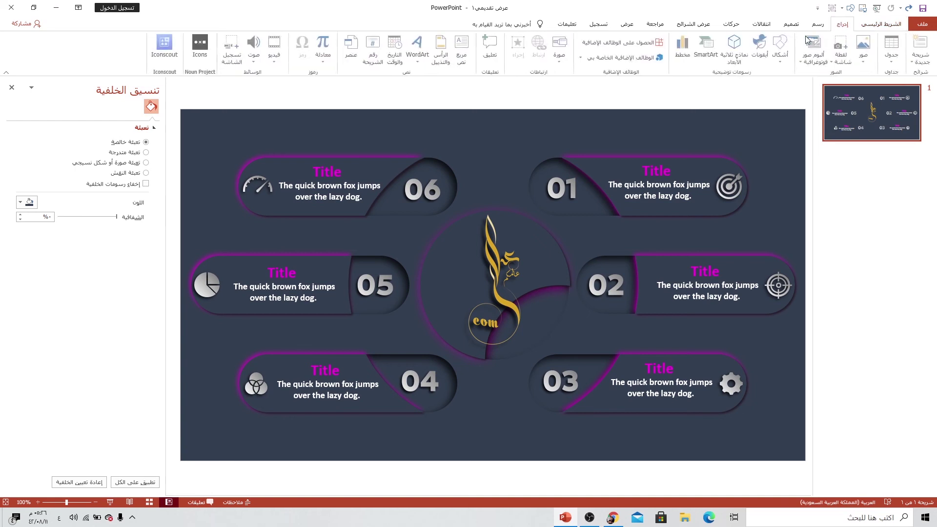
{"action": "left_click", "coordinate": [419, 48]}
{"action": "left_click", "coordinate": [418, 79]}
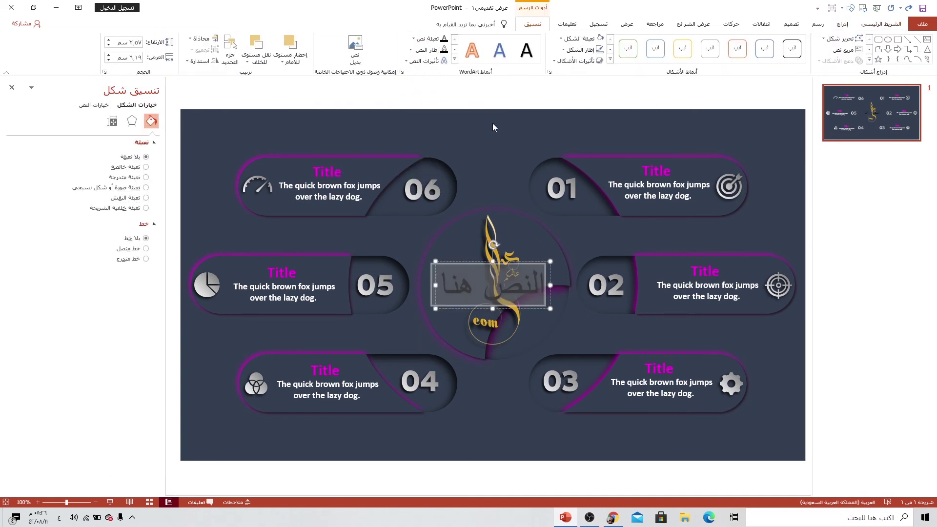
{"action": "mouse_move", "coordinate": [541, 268]}
{"action": "left_mouse_down"}
{"action": "mouse_move", "coordinate": [544, 112]}
{"action": "mouse_move", "coordinate": [553, 111]}
{"action": "left_mouse_up"}
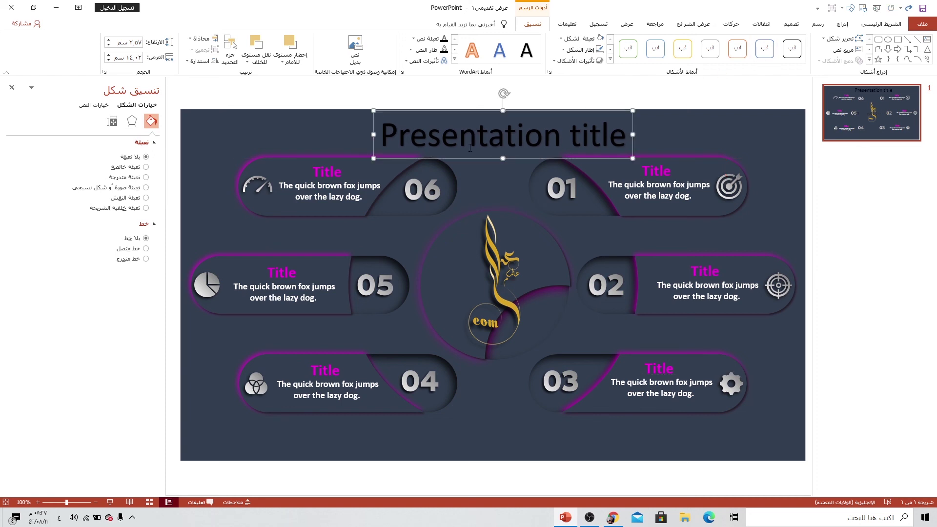
{"action": "left_click_drag", "start_coordinate": [478, 159], "coordinate": [475, 160]}
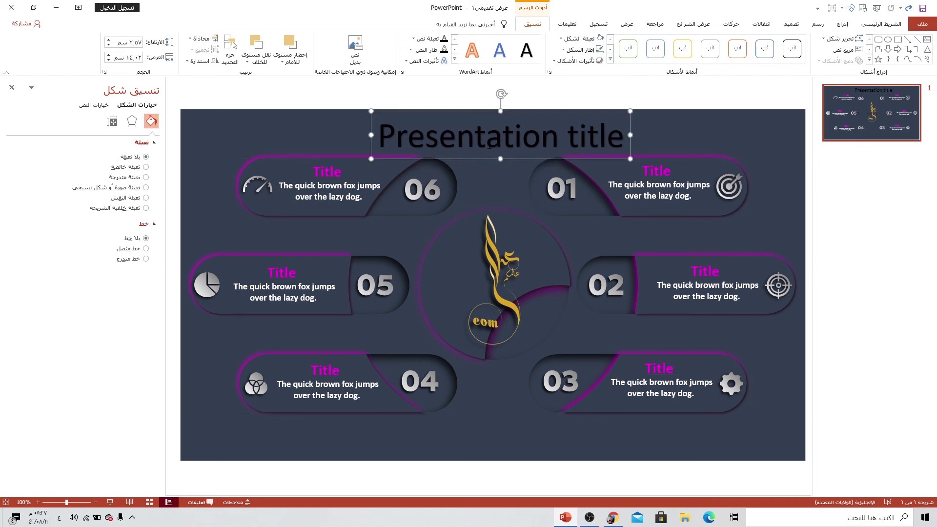
Step: Give the title lettering a light grey gradient fill
{"action": "left_click", "coordinate": [421, 42]}
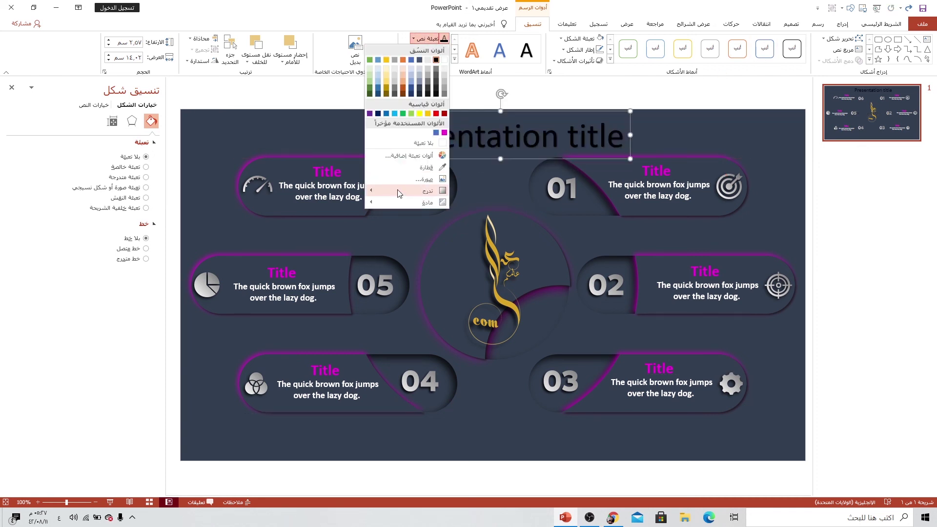
{"action": "left_click", "coordinate": [334, 303]}
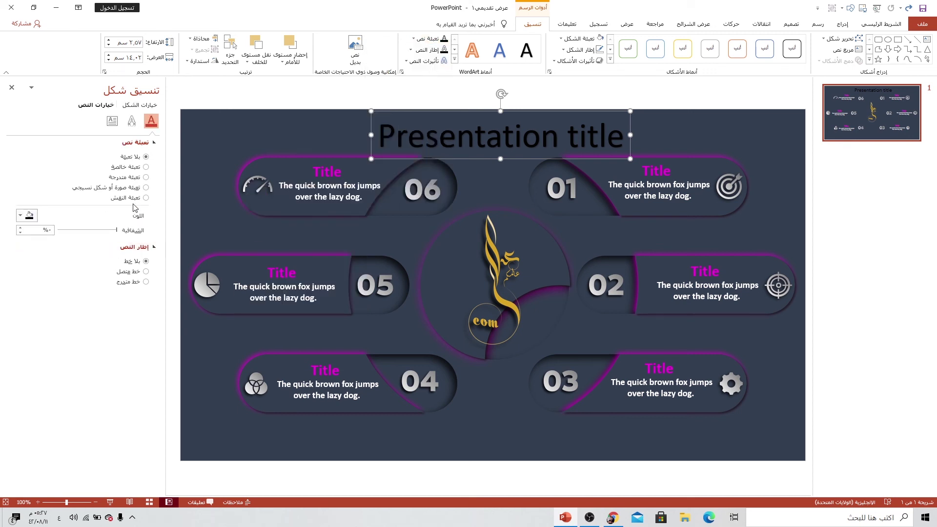
{"action": "left_click", "coordinate": [130, 179]}
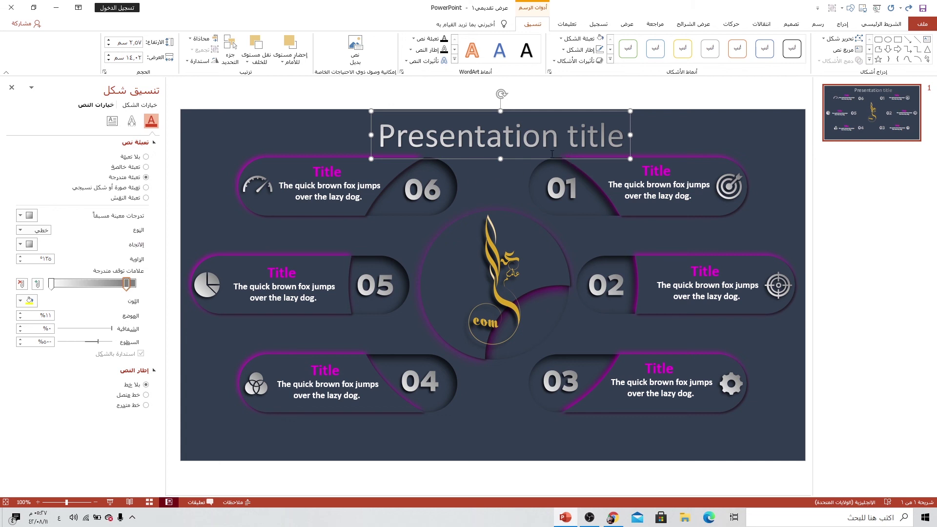
Step: Set the 'Presentation title' font to 29LT Bukra Bold and centre it above the pills
{"action": "left_click", "coordinate": [881, 24]}
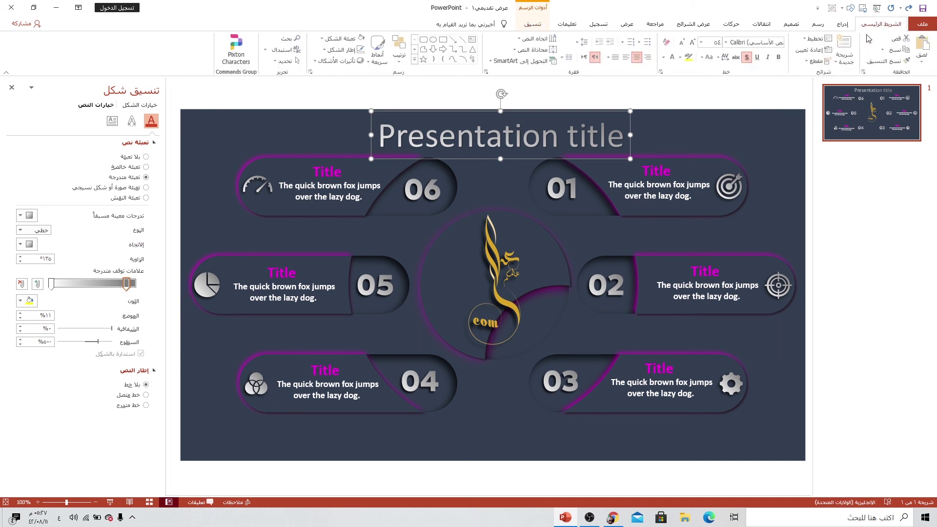
{"action": "left_click", "coordinate": [726, 43]}
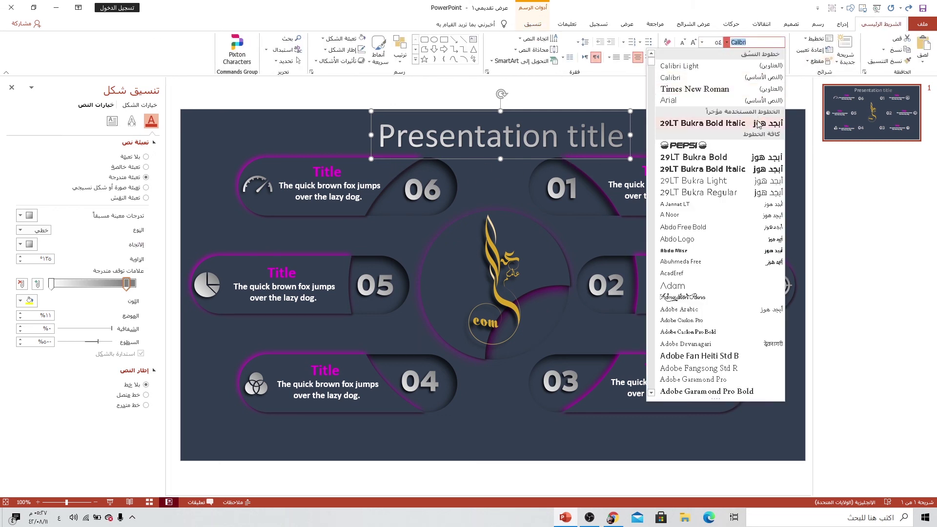
{"action": "left_click", "coordinate": [760, 157]}
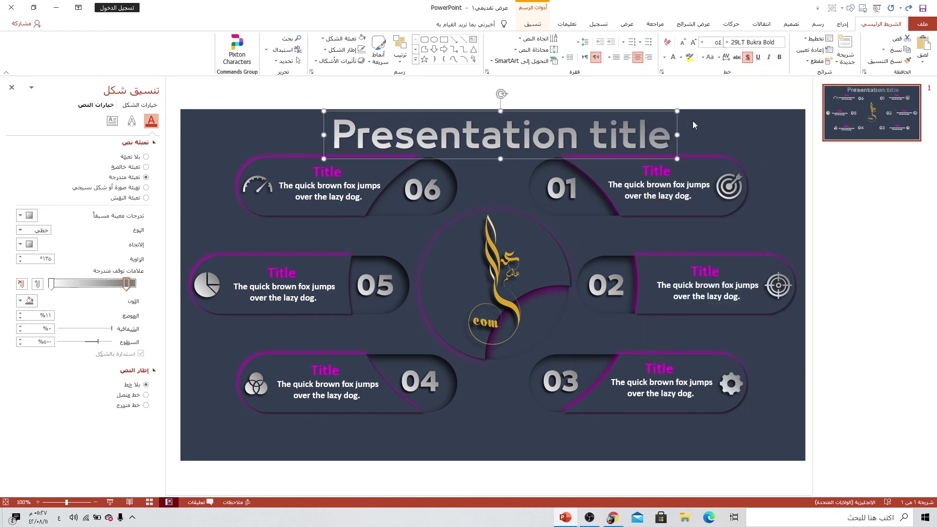
{"action": "left_click_drag", "start_coordinate": [530, 159], "coordinate": [522, 159]}
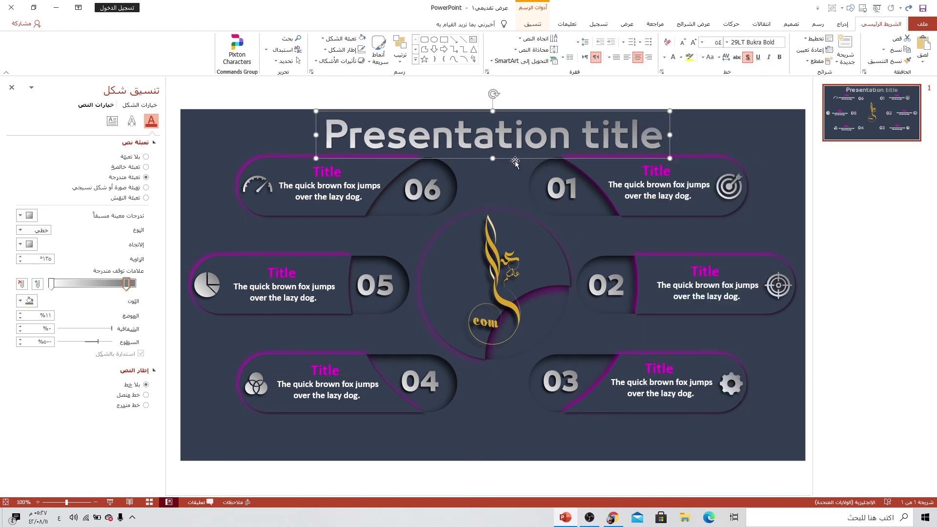
Step: Apply an outer shadow preset to the title with 25% transparency
{"action": "left_click", "coordinate": [132, 121]}
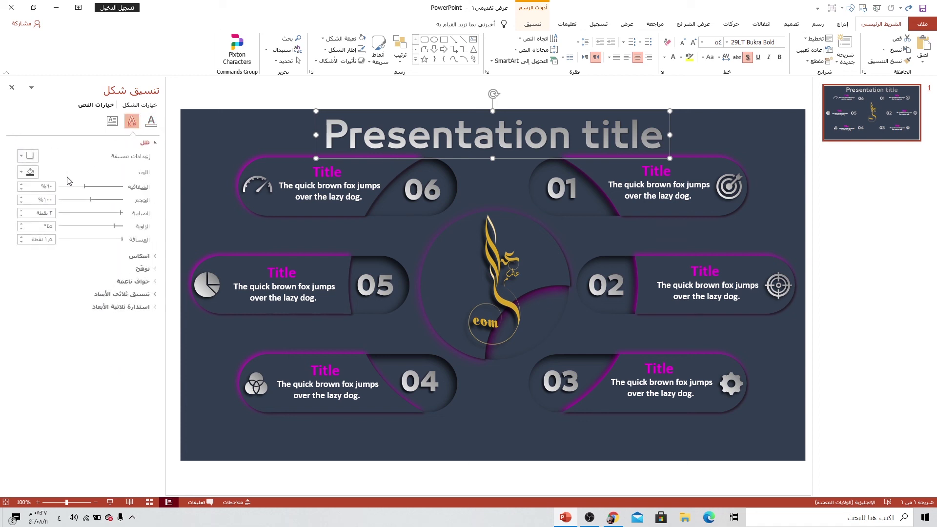
{"action": "left_click", "coordinate": [27, 155]}
{"action": "left_click", "coordinate": [16, 250]}
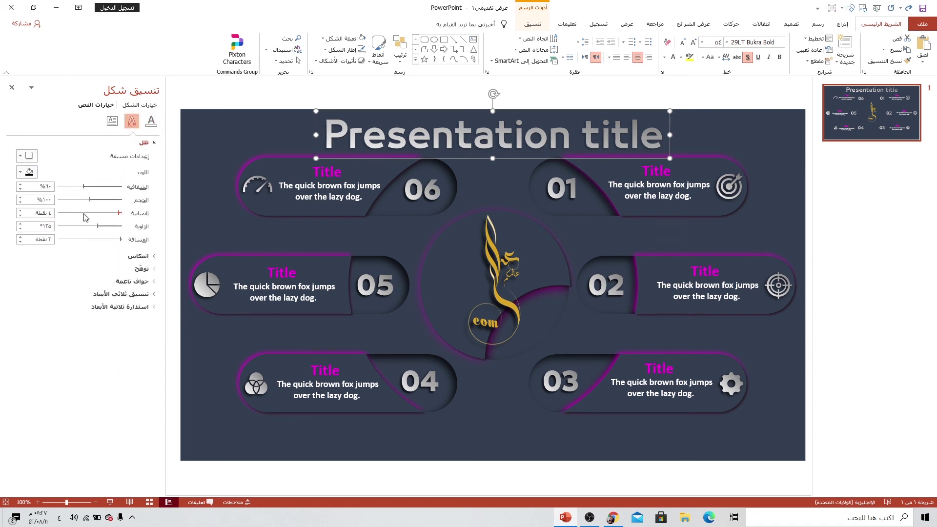
{"action": "double_click", "coordinate": [50, 187]}
{"action": "type", "text": "25"}
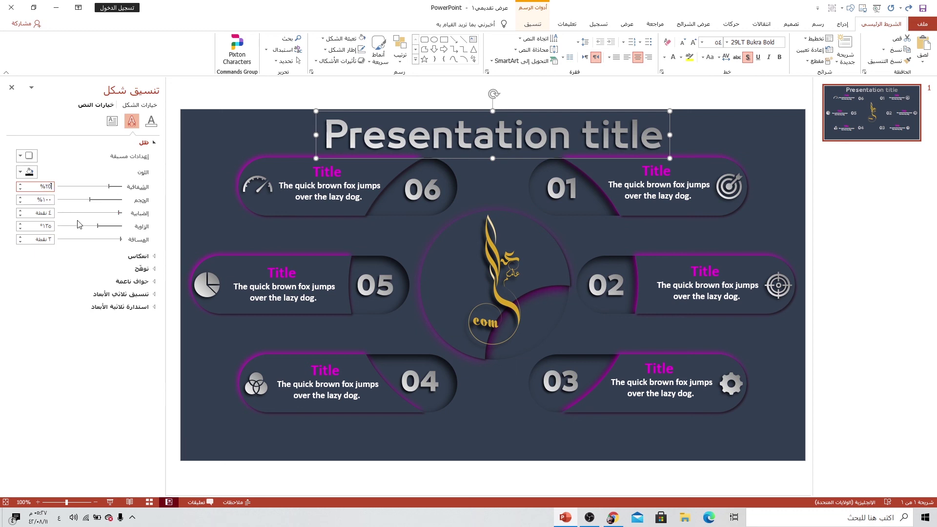
Step: Set the title shadow's blur to 4 pt and distance to 4 pt
{"action": "double_click", "coordinate": [21, 212]}
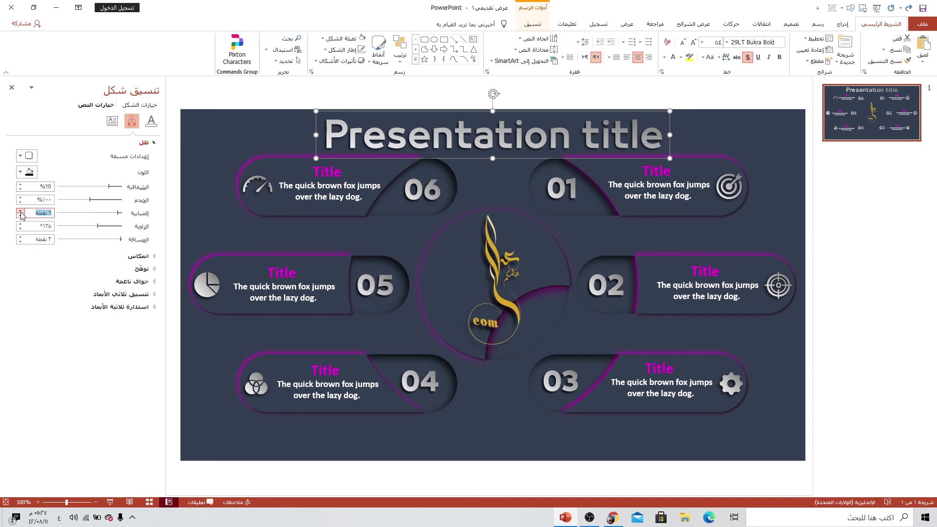
{"action": "double_click", "coordinate": [21, 237]}
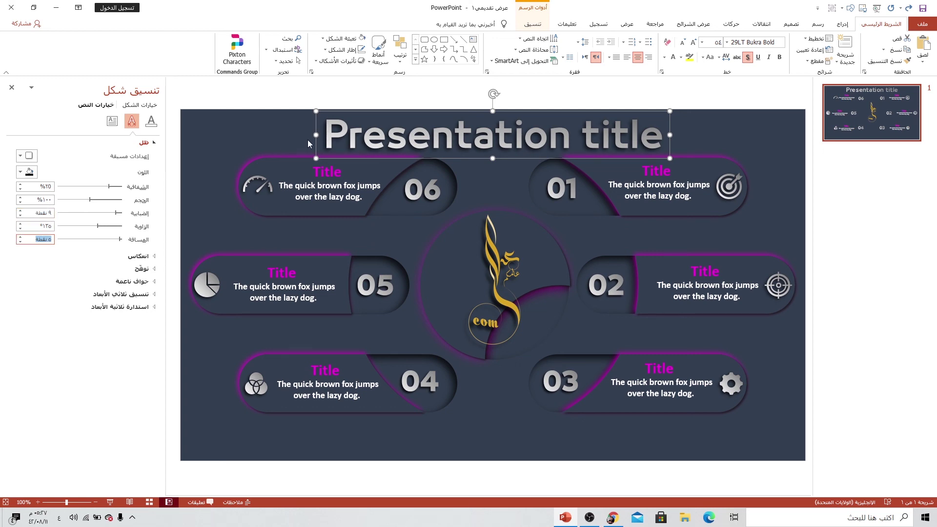
{"action": "scroll", "coordinate": [359, 146], "scroll_direction": "up", "scroll_amount": 5}
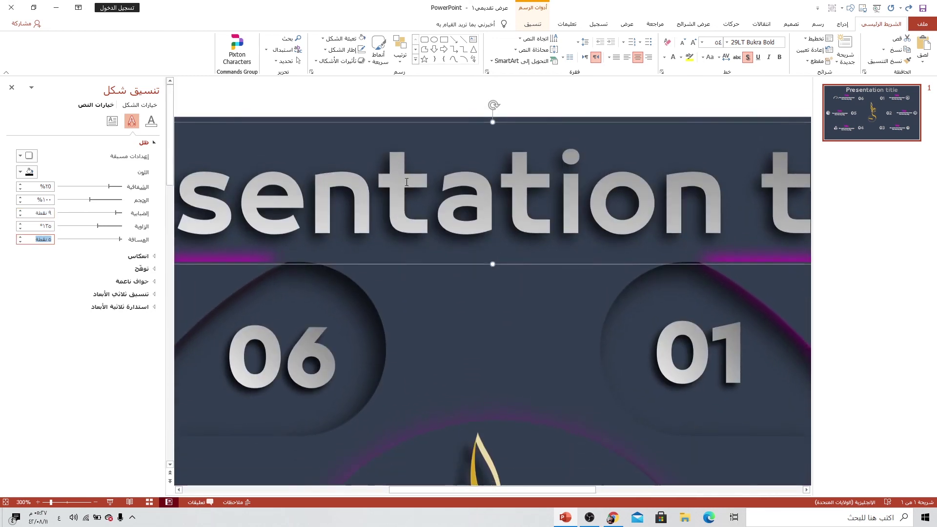
{"action": "left_click", "coordinate": [21, 237]}
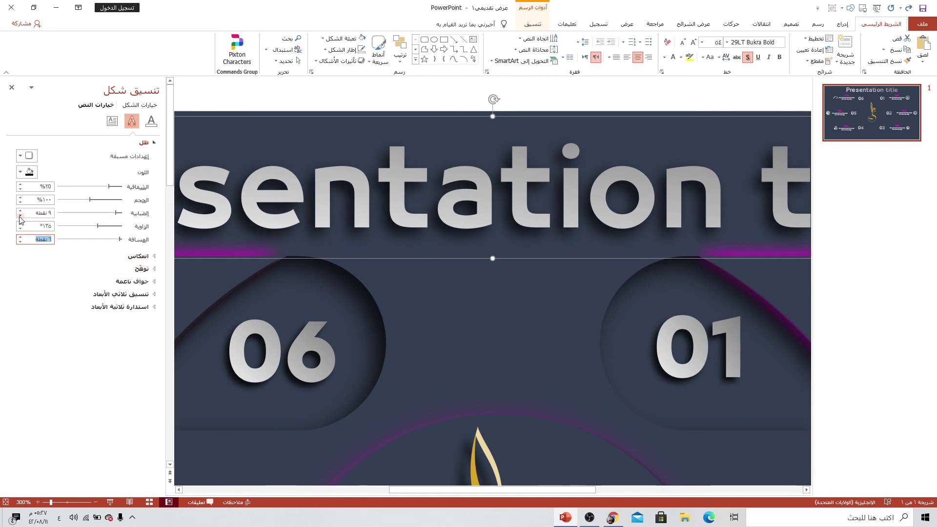
{"action": "left_click", "coordinate": [20, 215]}
{"action": "left_click", "coordinate": [20, 217]}
{"action": "left_click", "coordinate": [20, 217]}
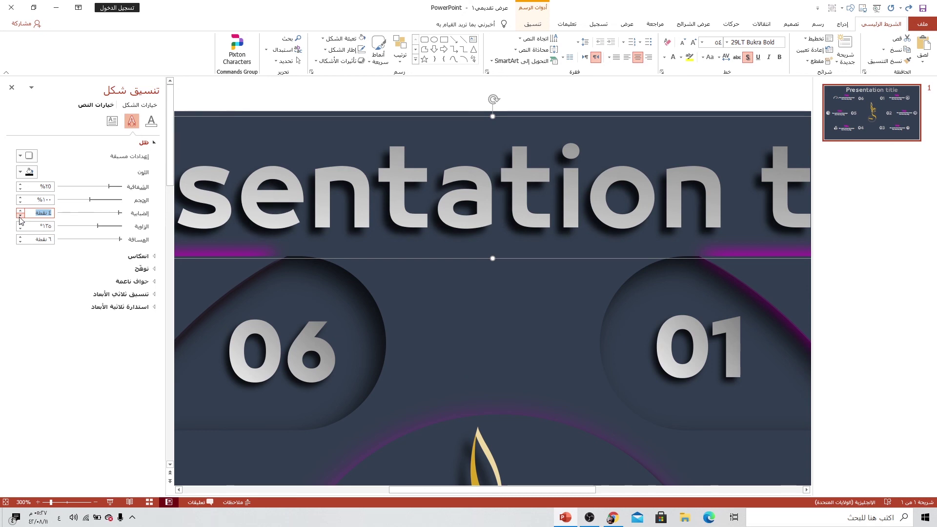
{"action": "left_click", "coordinate": [20, 243]}
{"action": "left_click", "coordinate": [21, 242]}
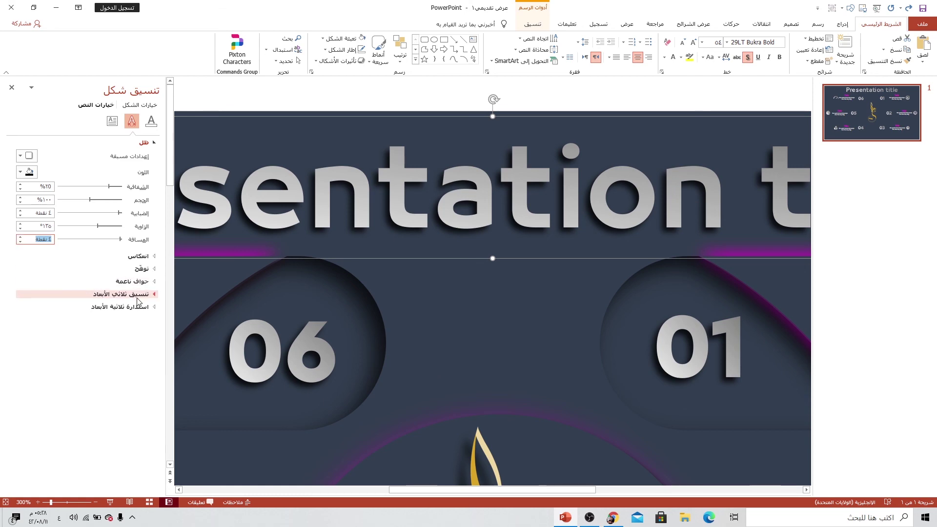
{"action": "left_click", "coordinate": [314, 300]}
{"action": "left_click", "coordinate": [433, 277]}
{"action": "scroll", "coordinate": [452, 259], "scroll_direction": "down", "scroll_amount": 5, "text": "ctrl"}
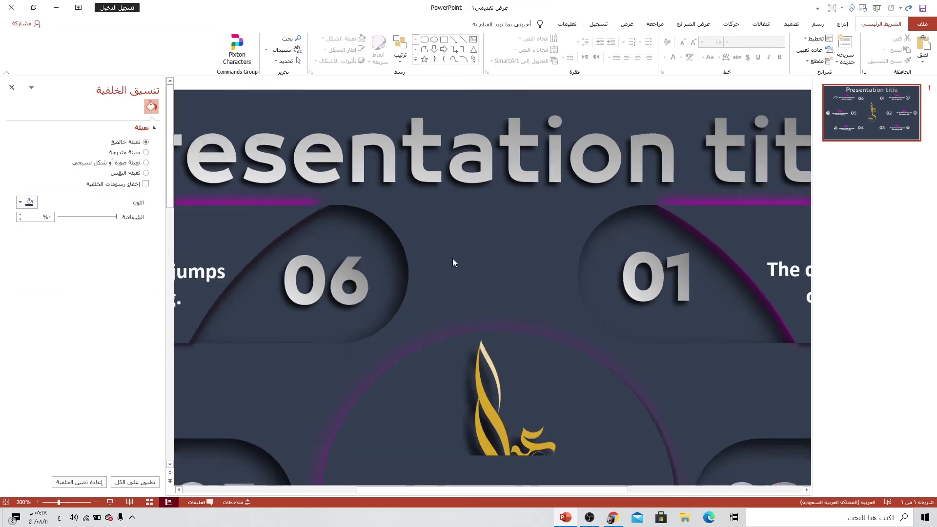
{"action": "scroll", "coordinate": [453, 259], "scroll_direction": "down", "scroll_amount": 4, "text": "ctrl"}
Step: Fit the slide to the window and run it as a full-screen slide show
{"action": "left_click", "coordinate": [11, 88]}
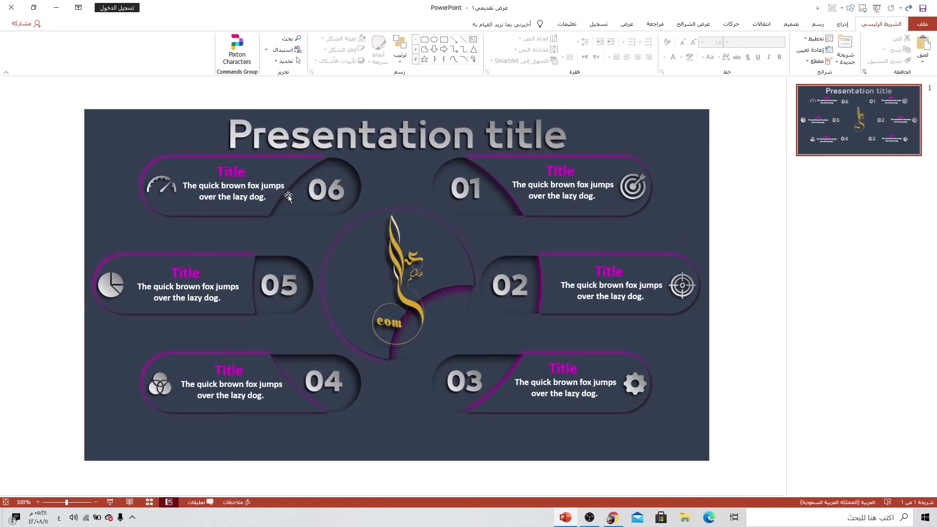
{"action": "left_click", "coordinate": [109, 502]}
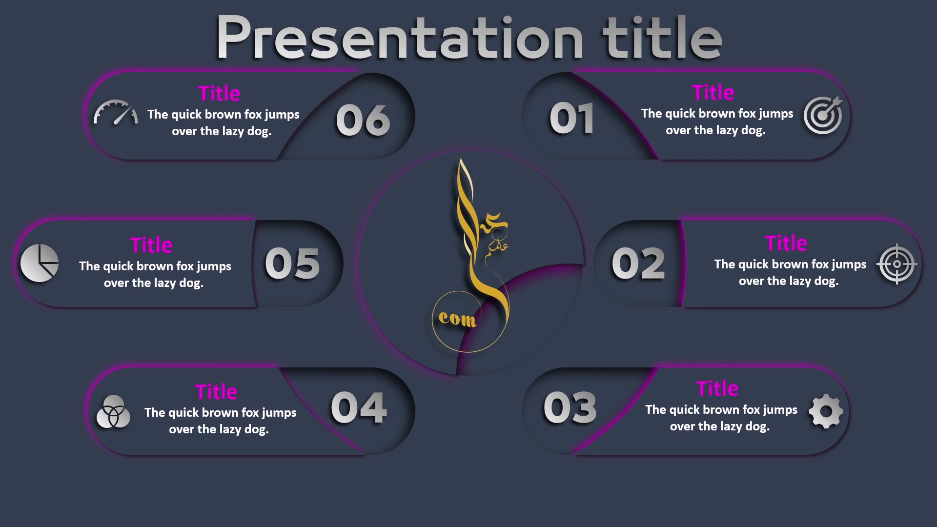